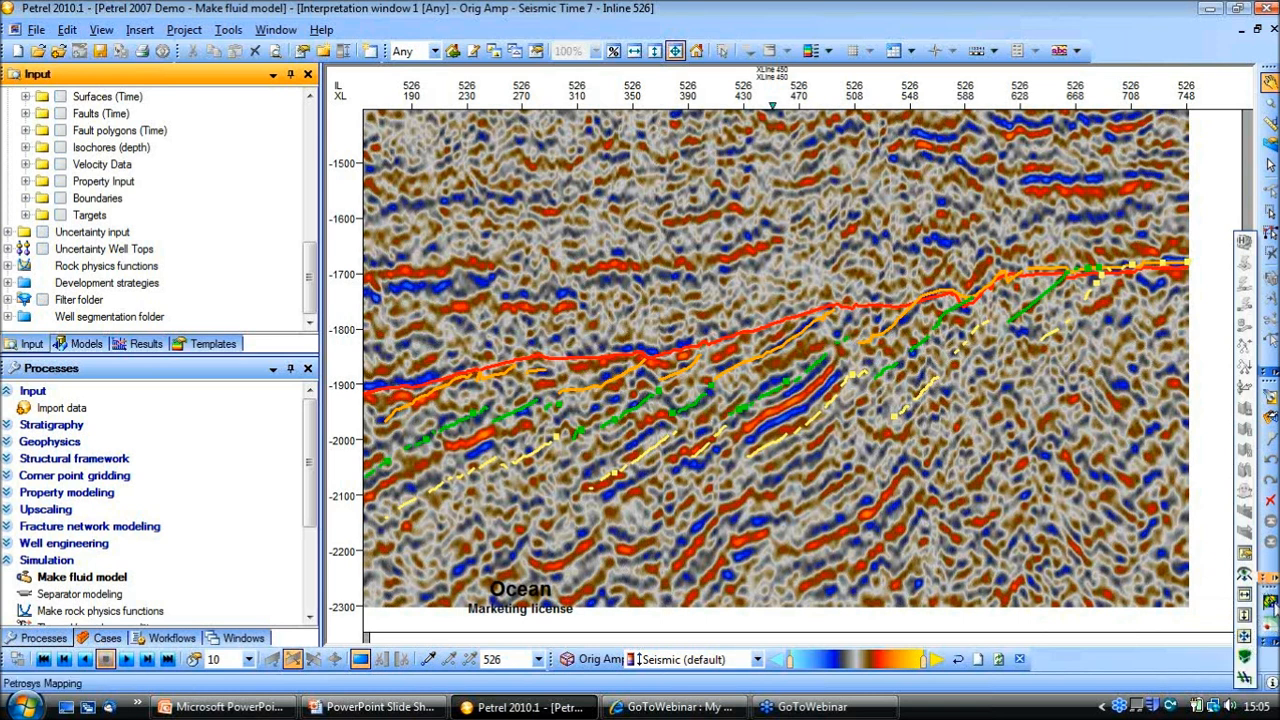
Step: Launch Petrosys Gridding & Contouring from Petrel and load the "petrel gridding workflow.tsk" workflow
{"action": "left_click", "coordinate": [1271, 629]}
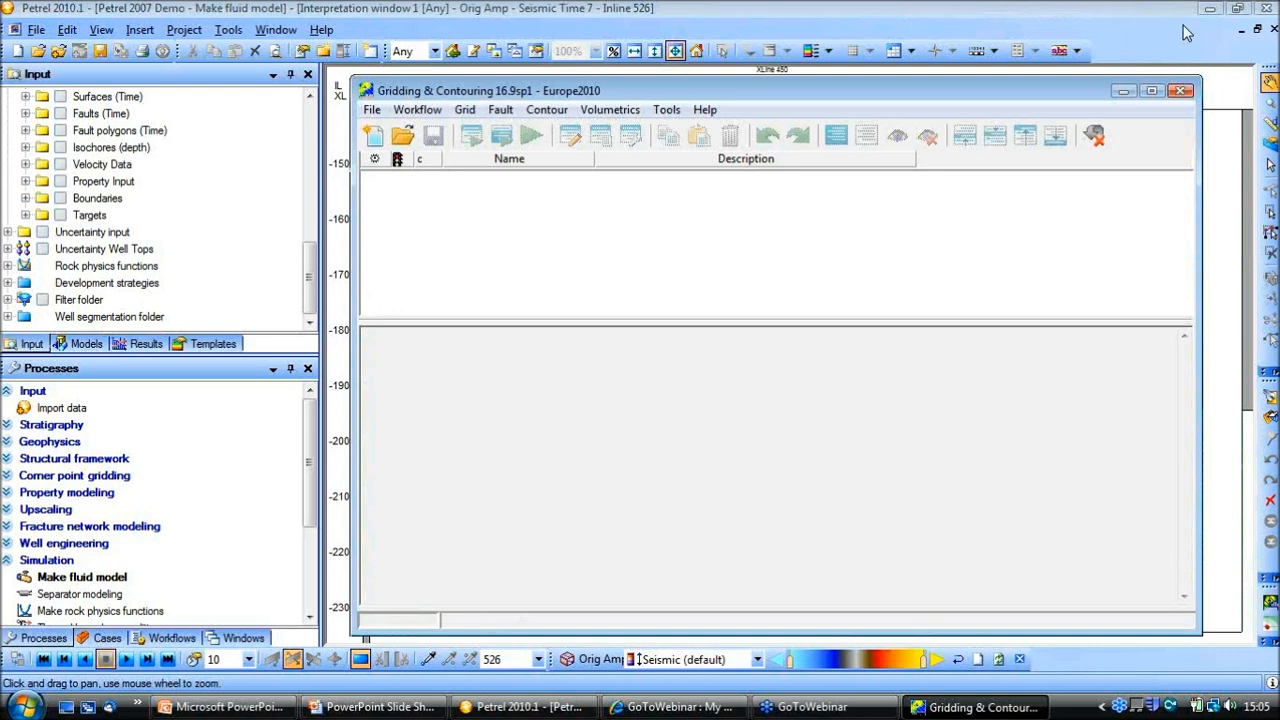
{"action": "left_click", "coordinate": [1190, 30]}
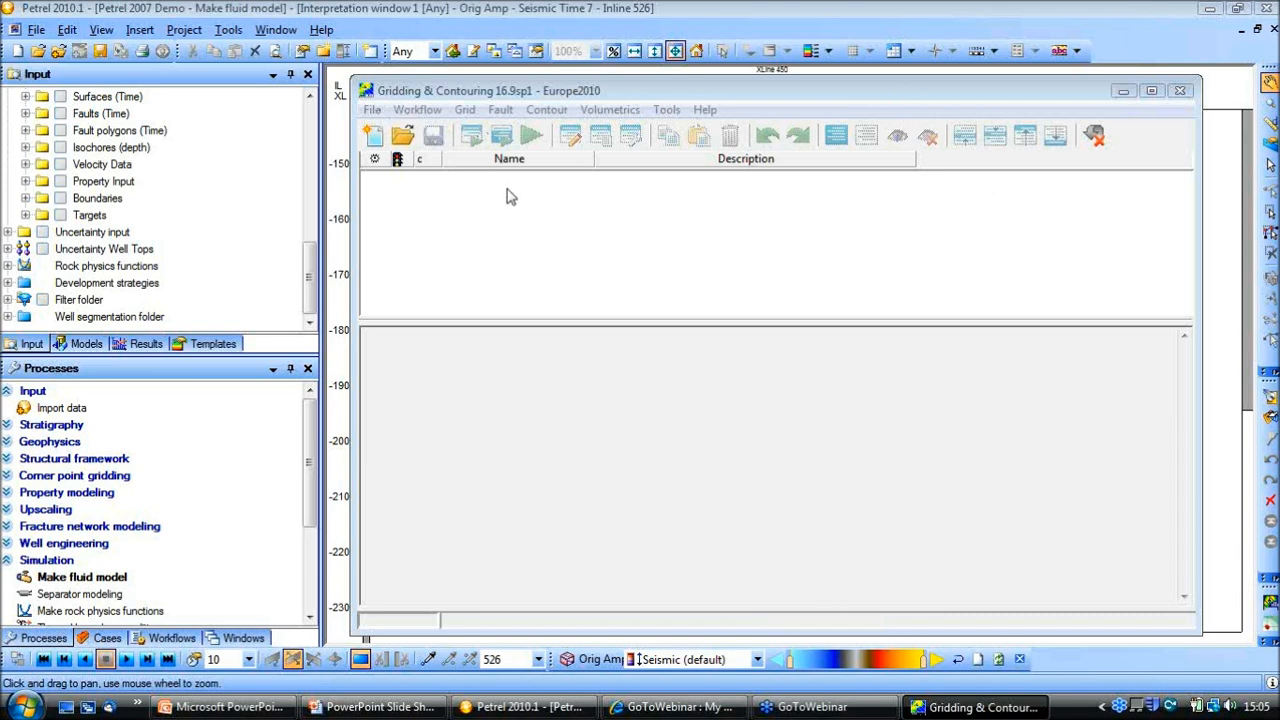
{"action": "left_click", "coordinate": [368, 114]}
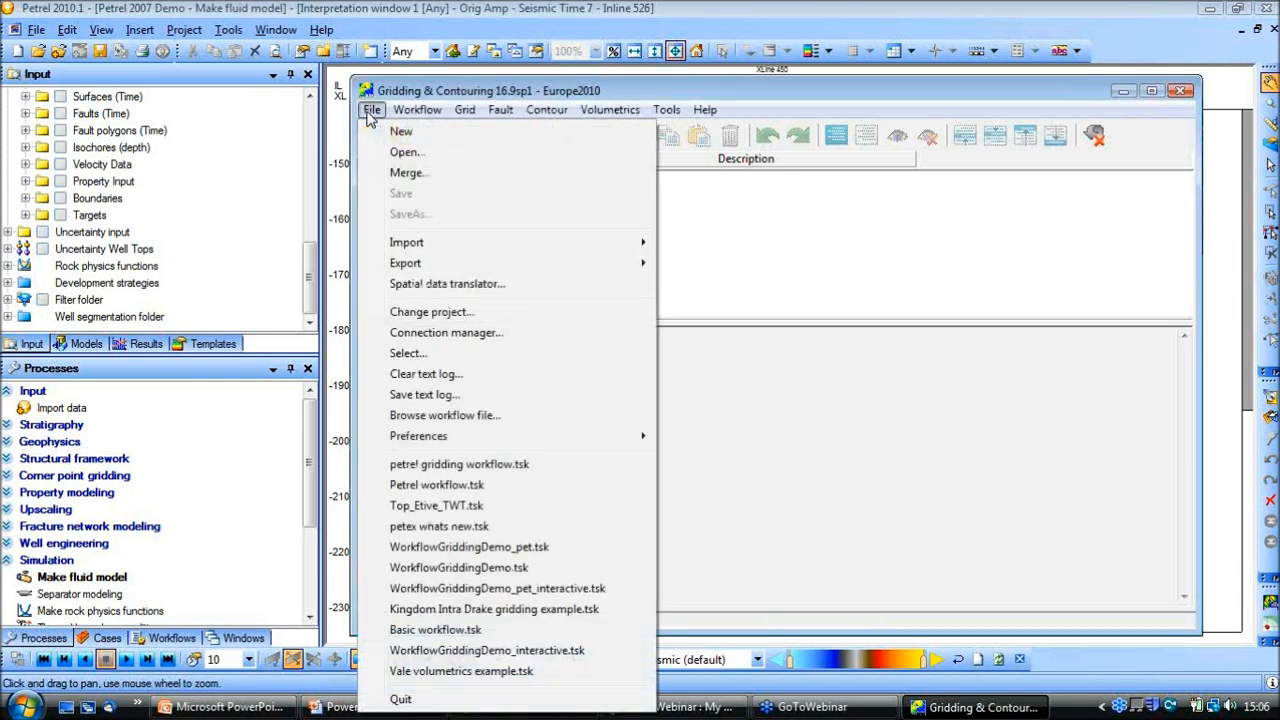
{"action": "left_click", "coordinate": [470, 466]}
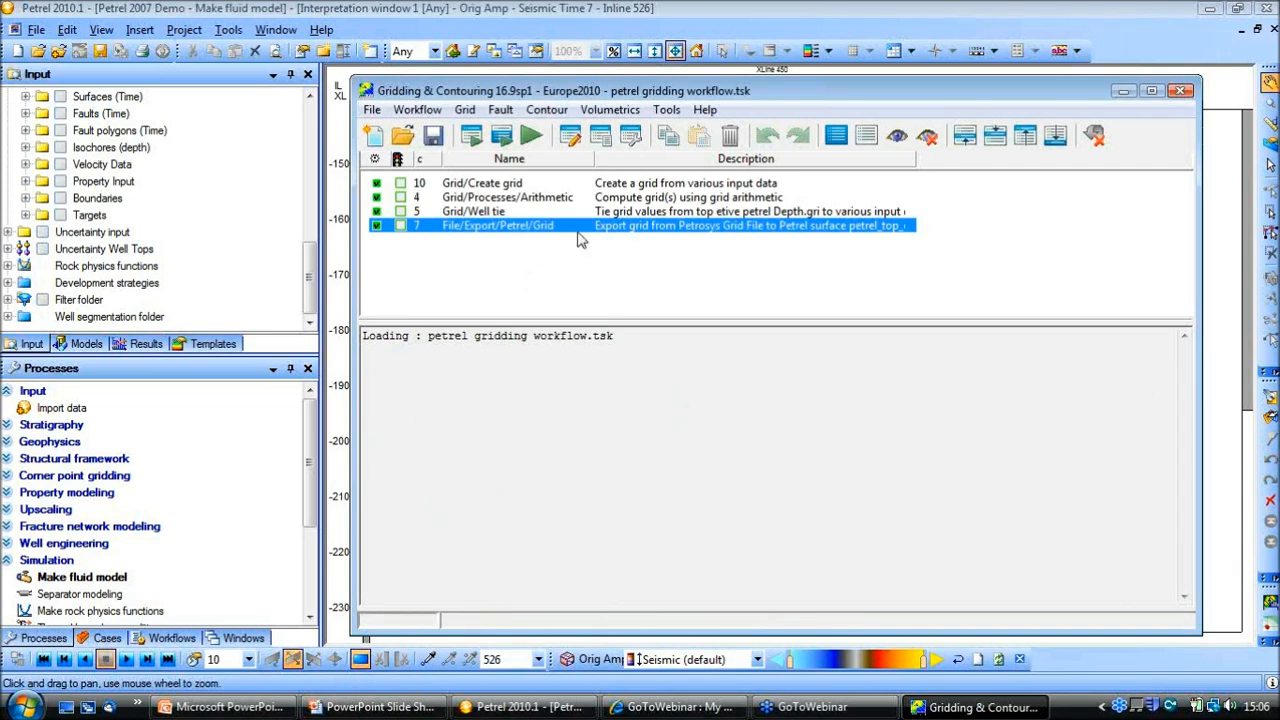
{"action": "left_click_drag", "start_coordinate": [804, 91], "coordinate": [813, 61]}
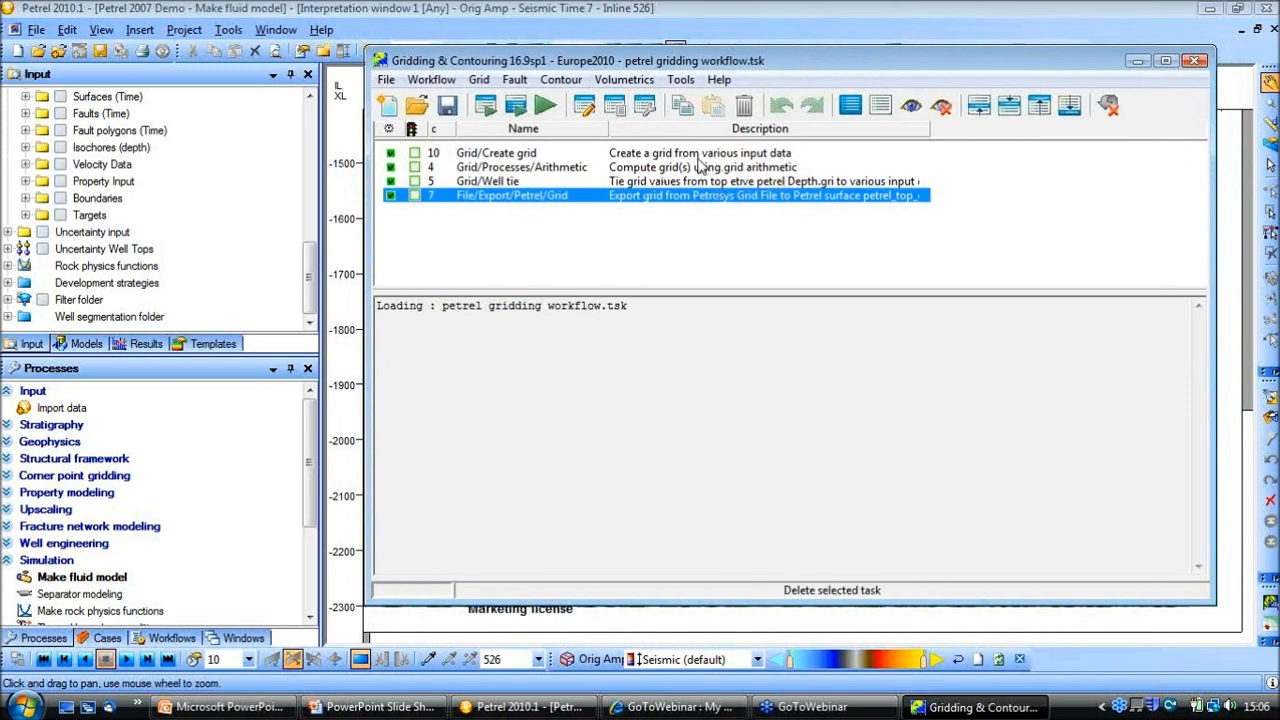
Step: Open the Create grid task's input data selection and look through the Petrel seismic horizons available for gridding
{"action": "left_click", "coordinate": [547, 156]}
{"action": "double_click", "coordinate": [547, 156]}
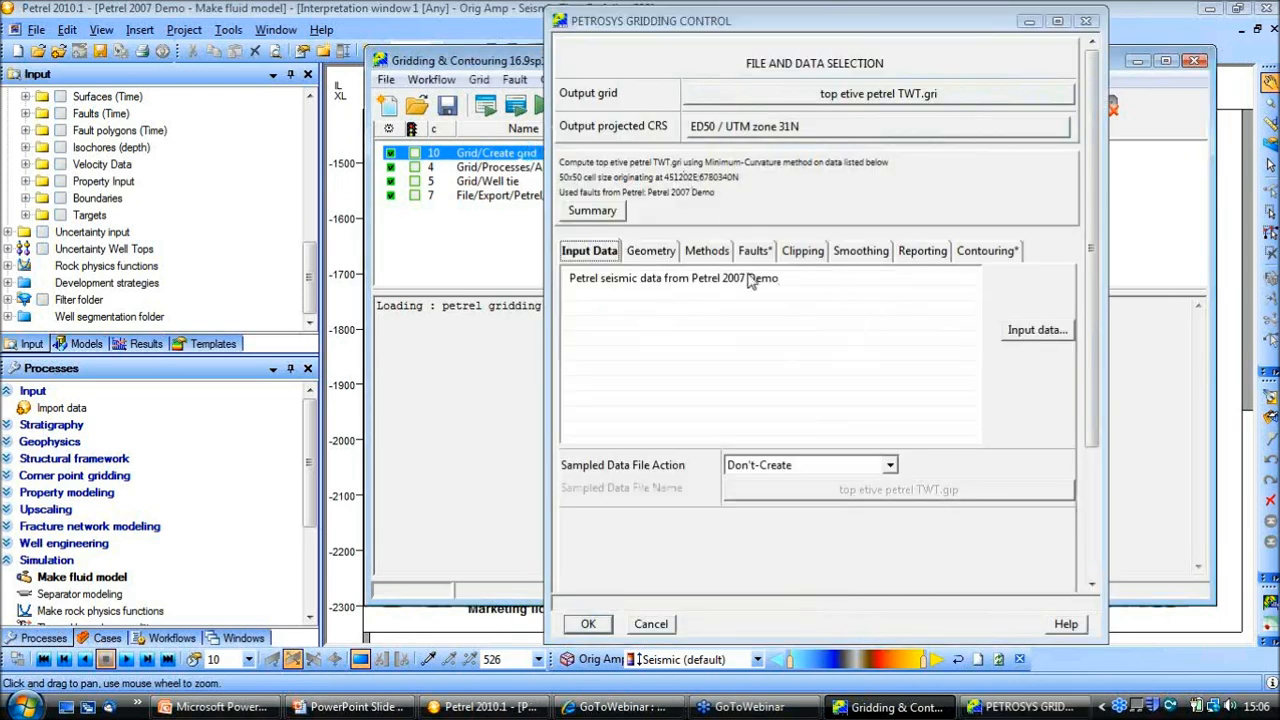
{"action": "left_click", "coordinate": [1048, 334]}
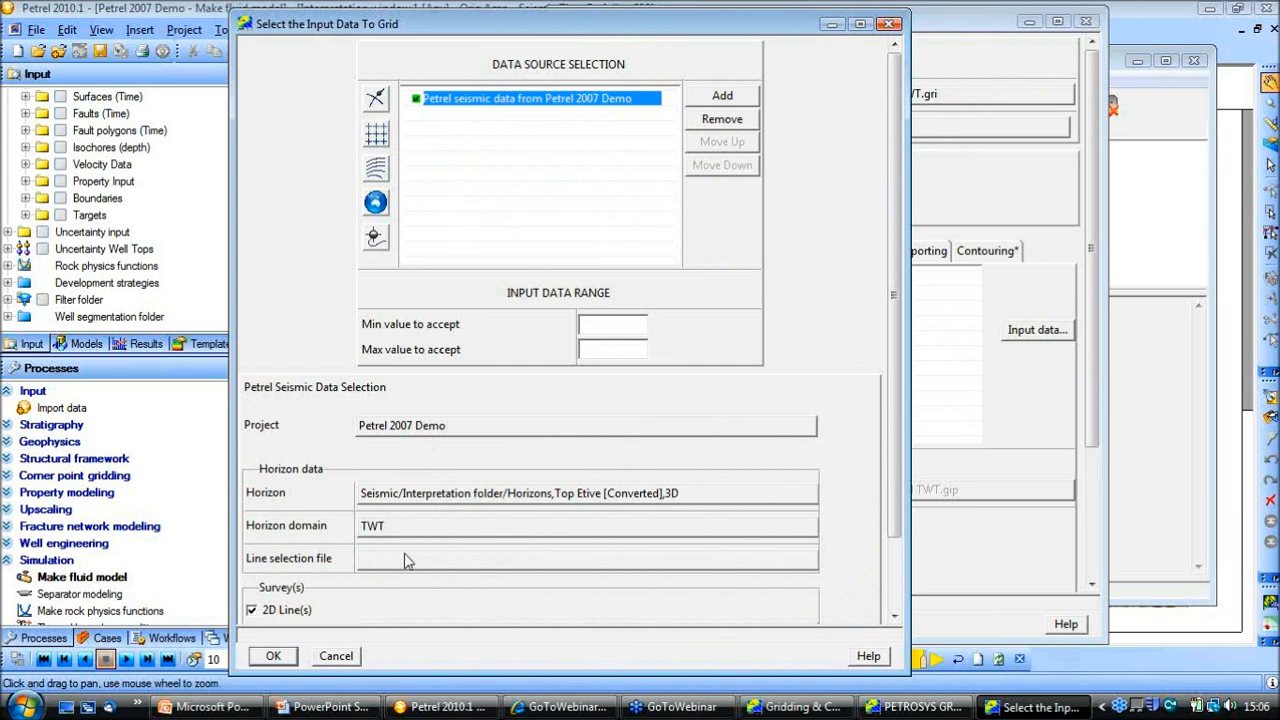
{"action": "left_click", "coordinate": [398, 500]}
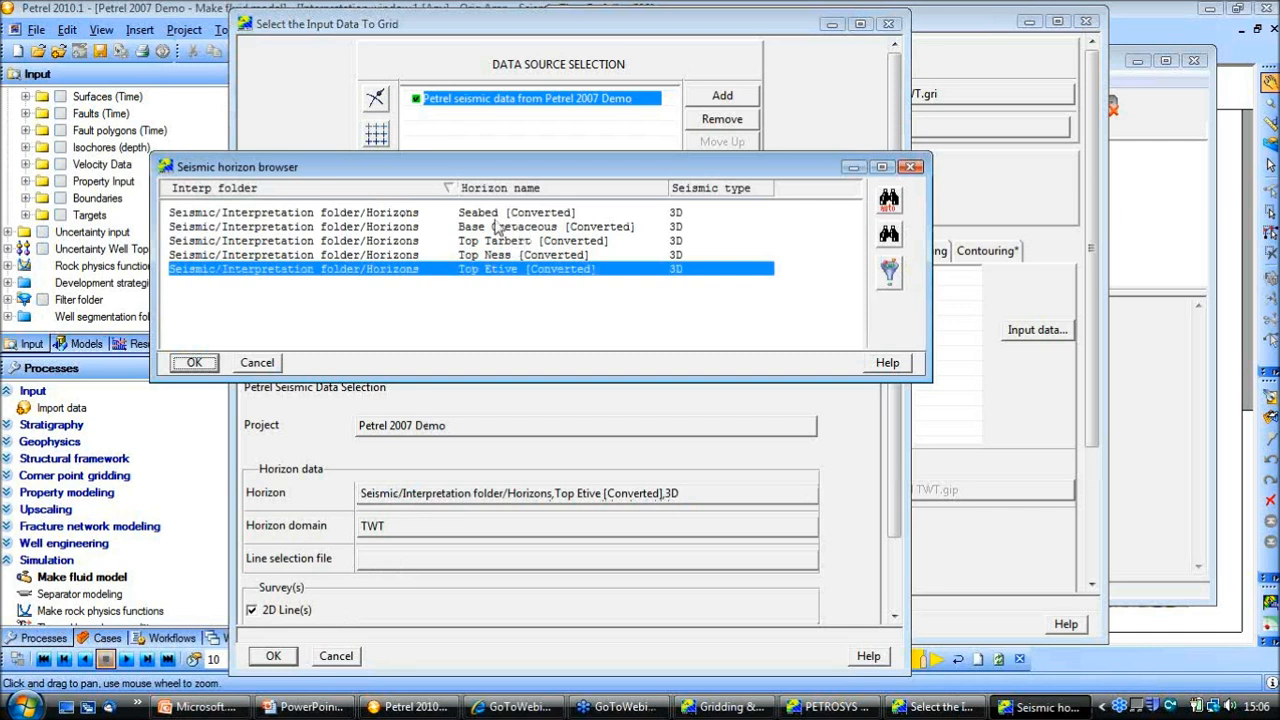
{"action": "left_click", "coordinate": [272, 363]}
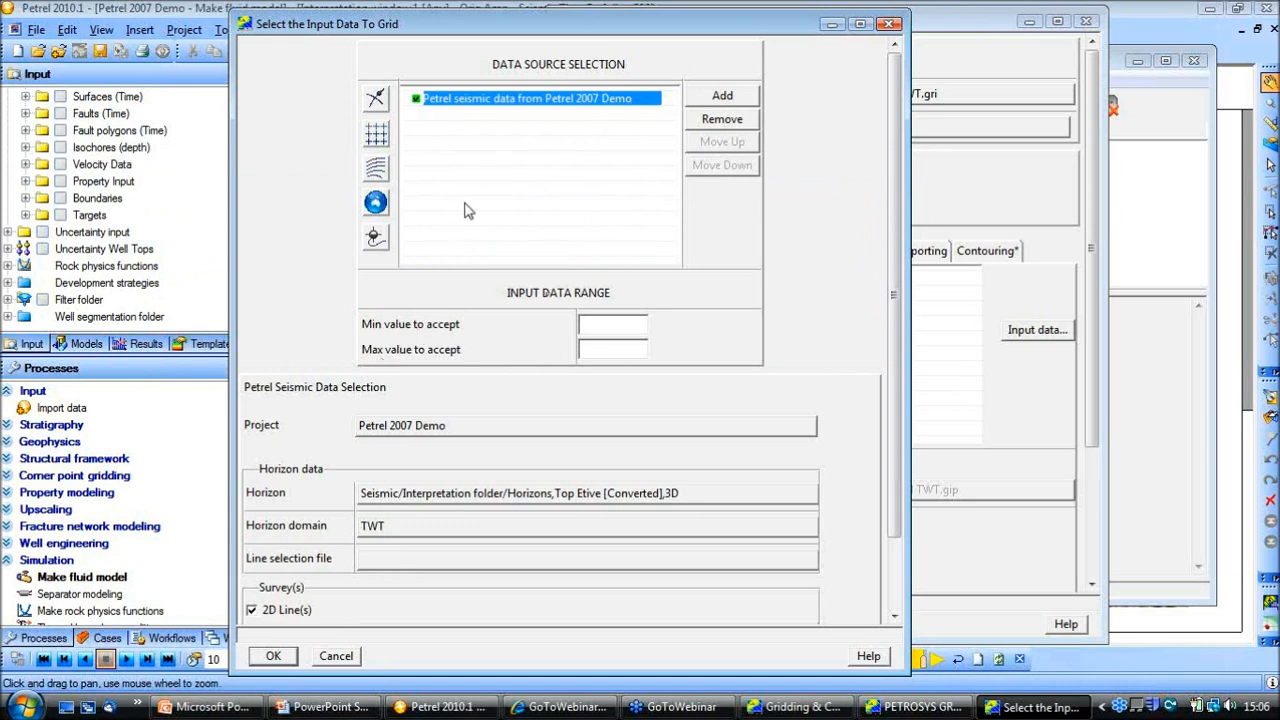
Step: Examine the data types that can be added as gridding input and the sources offered for seismic data
{"action": "left_click", "coordinate": [720, 95]}
{"action": "left_click", "coordinate": [797, 99]}
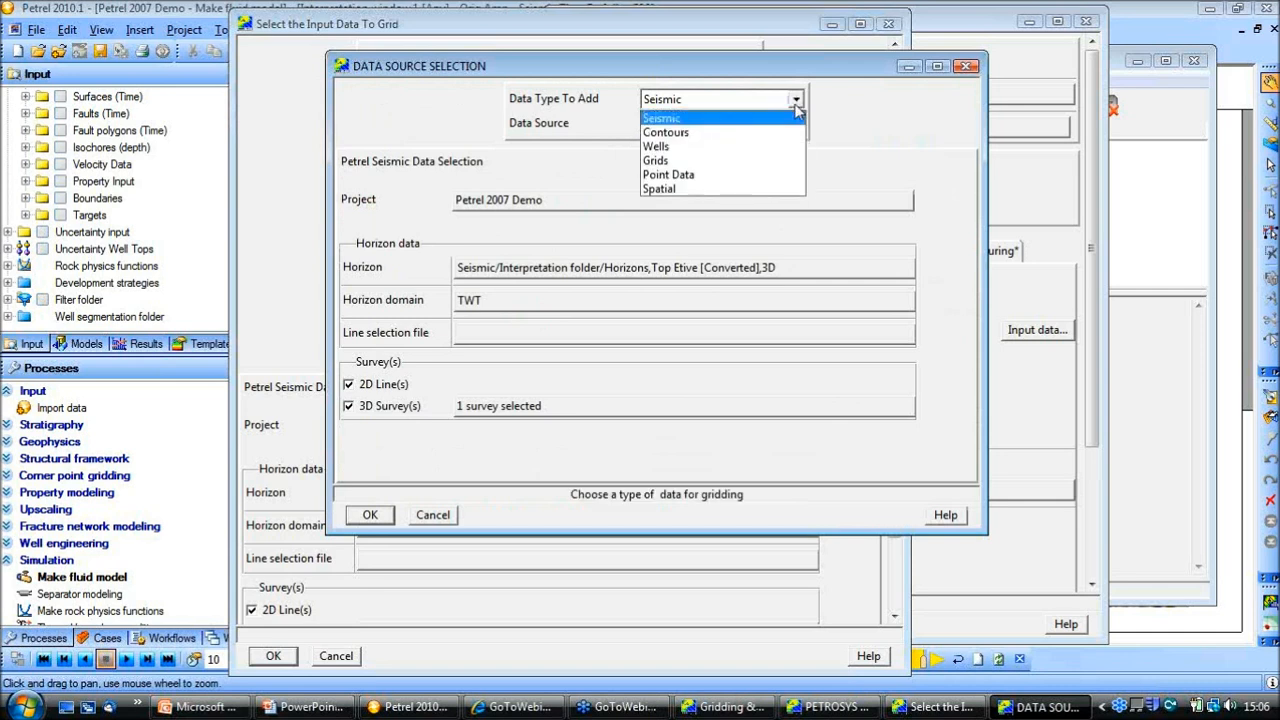
{"action": "left_click", "coordinate": [682, 119]}
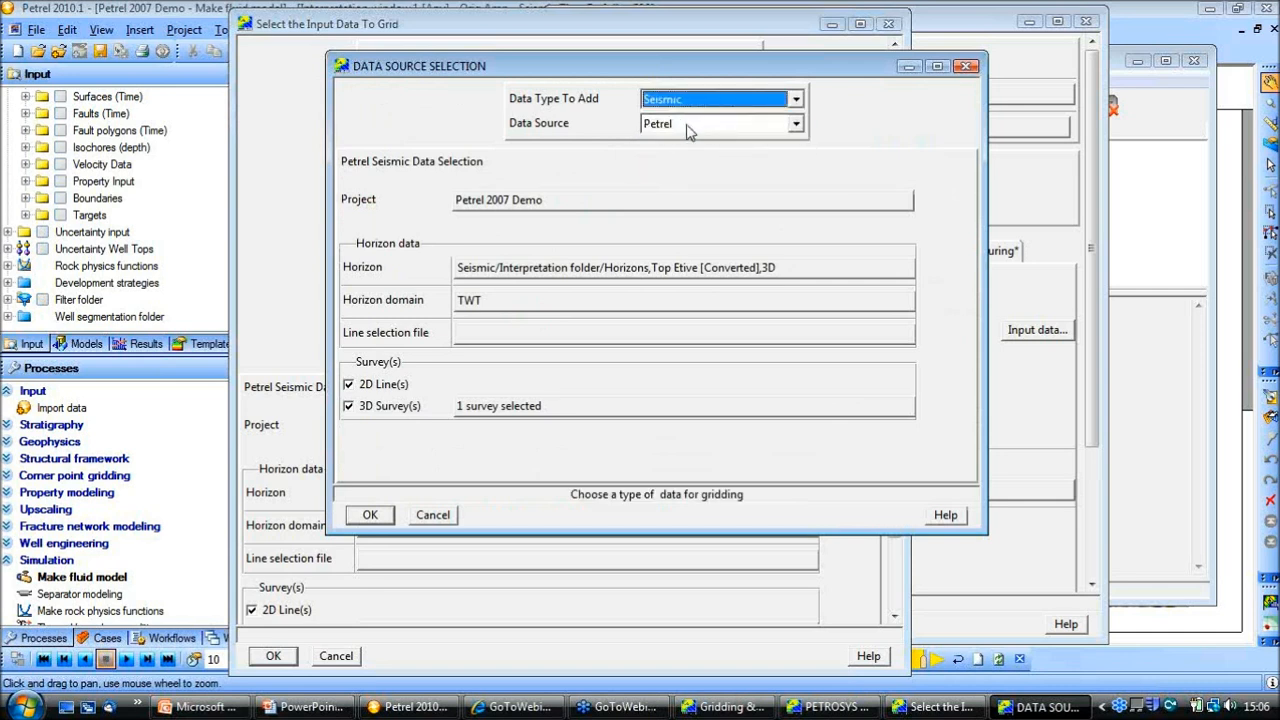
{"action": "left_click", "coordinate": [692, 124]}
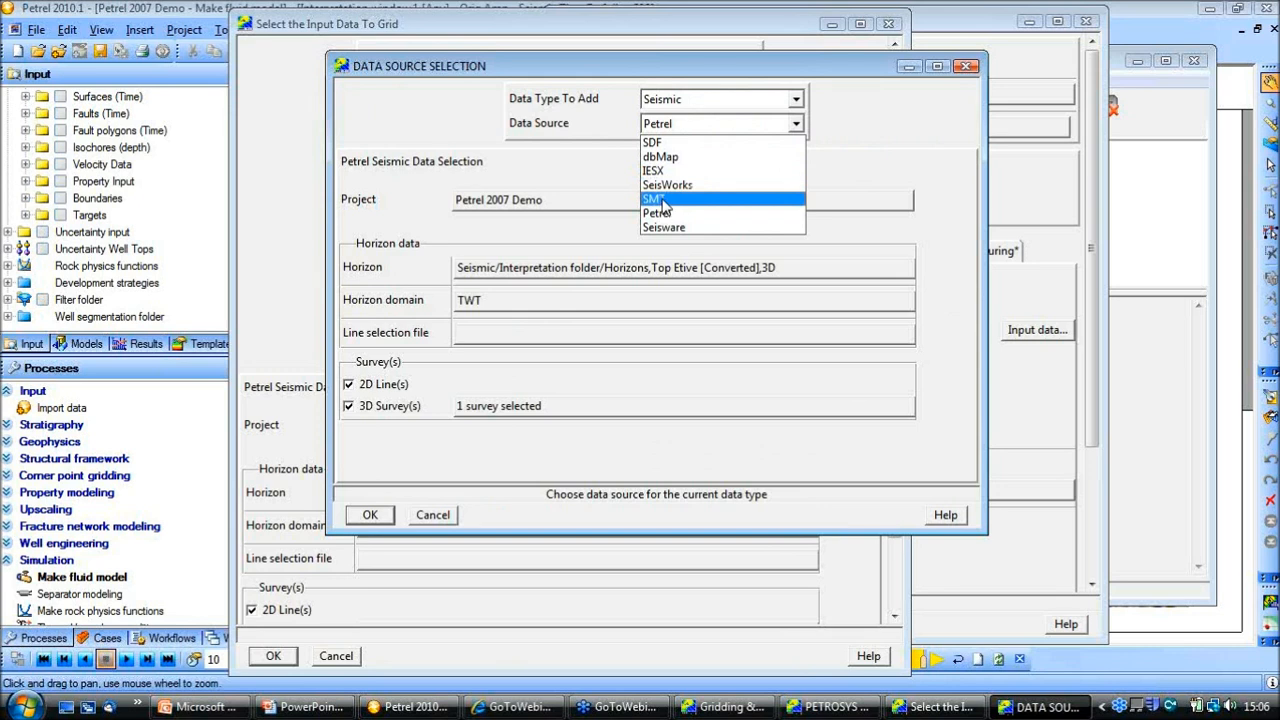
{"action": "left_click", "coordinate": [742, 107]}
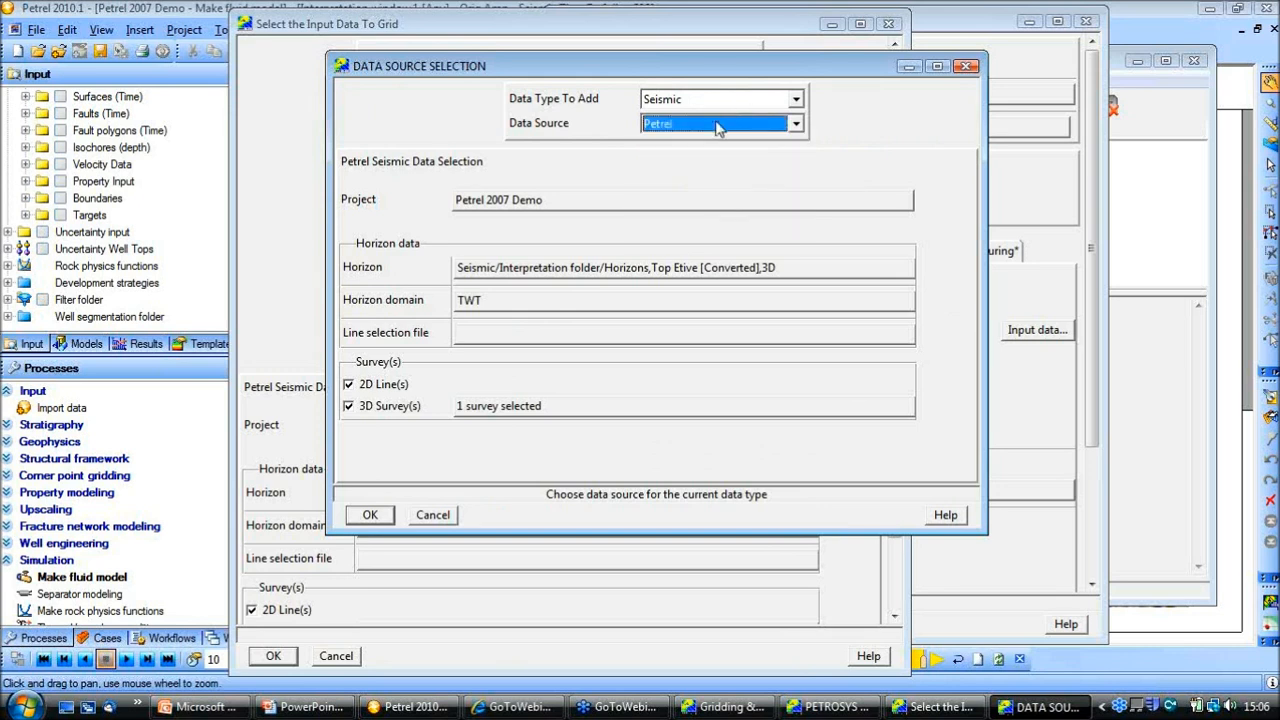
Step: Examine the sources offered for well data, including the Petrel well options, and discard the additional data source
{"action": "left_click", "coordinate": [707, 104]}
{"action": "left_click", "coordinate": [674, 145]}
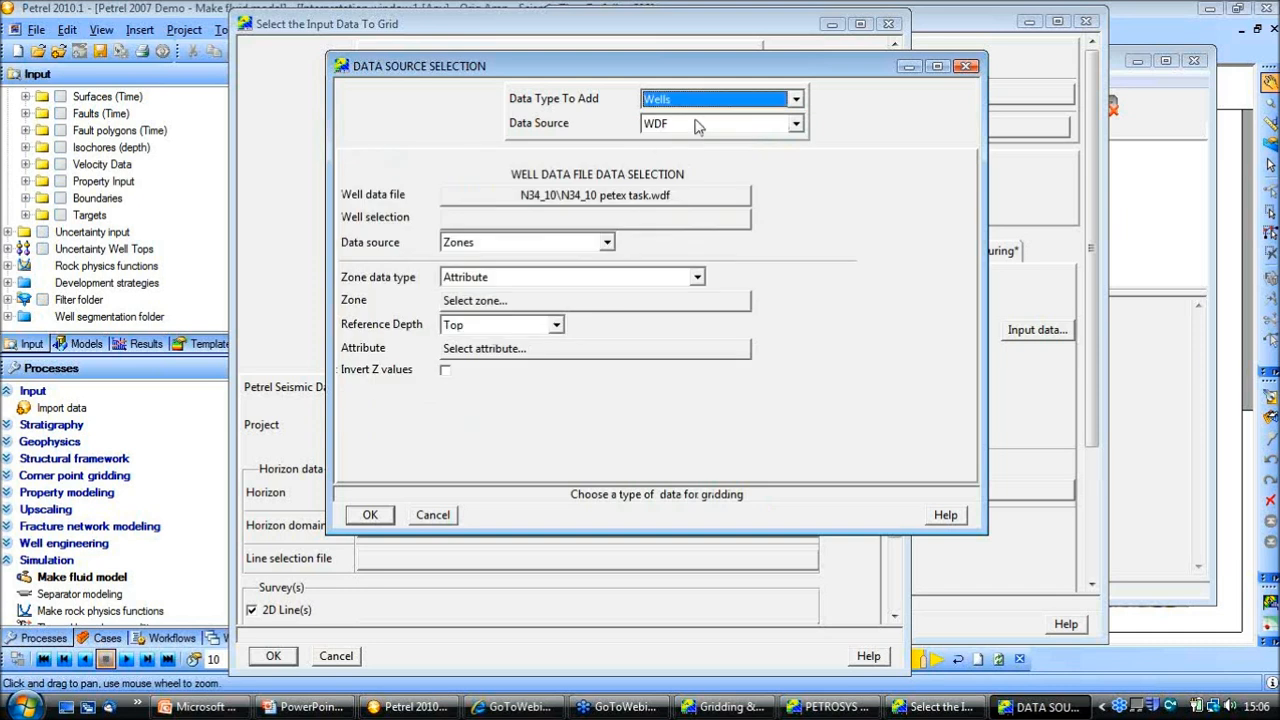
{"action": "left_click", "coordinate": [695, 125]}
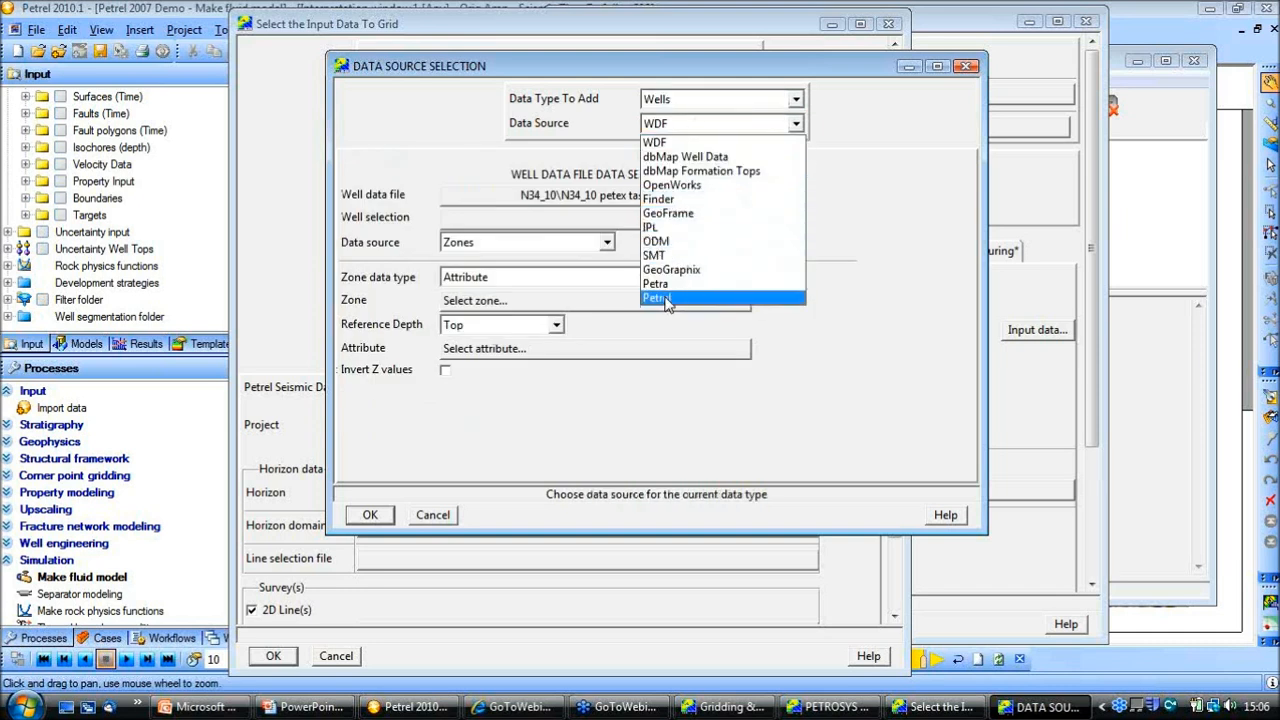
{"action": "left_click", "coordinate": [667, 300]}
{"action": "left_click", "coordinate": [694, 128]}
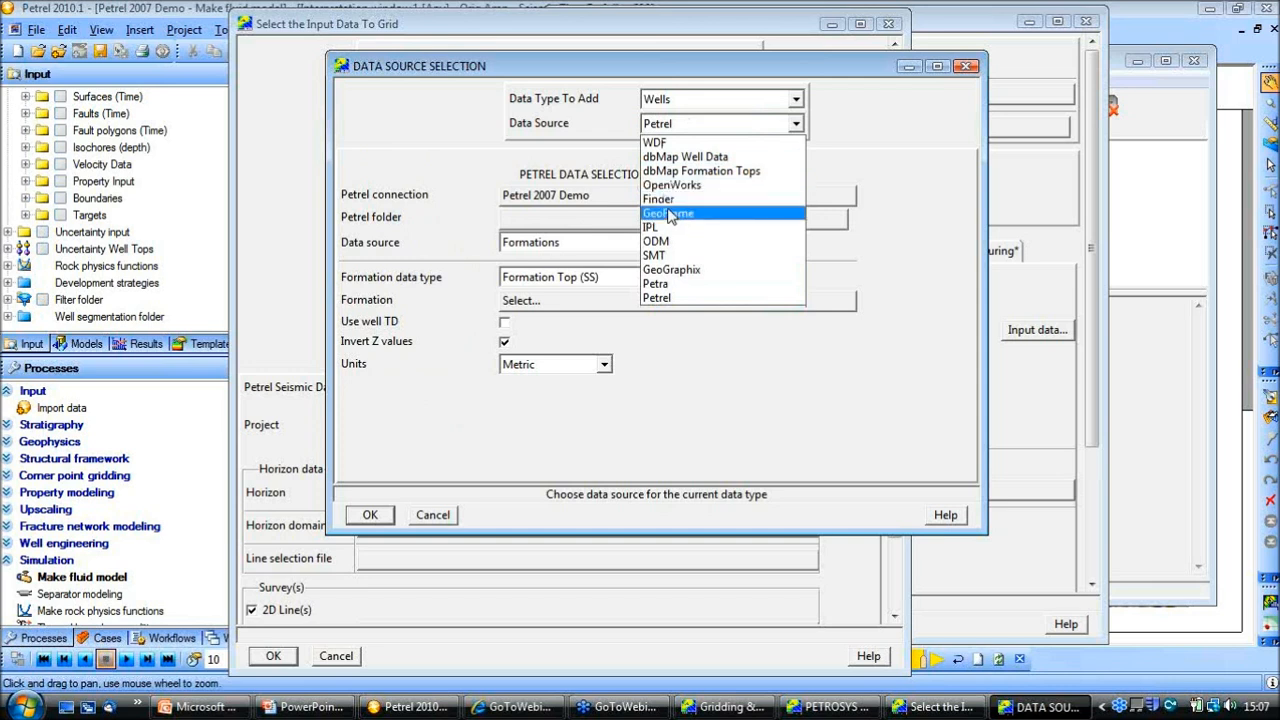
{"action": "left_click", "coordinate": [450, 514]}
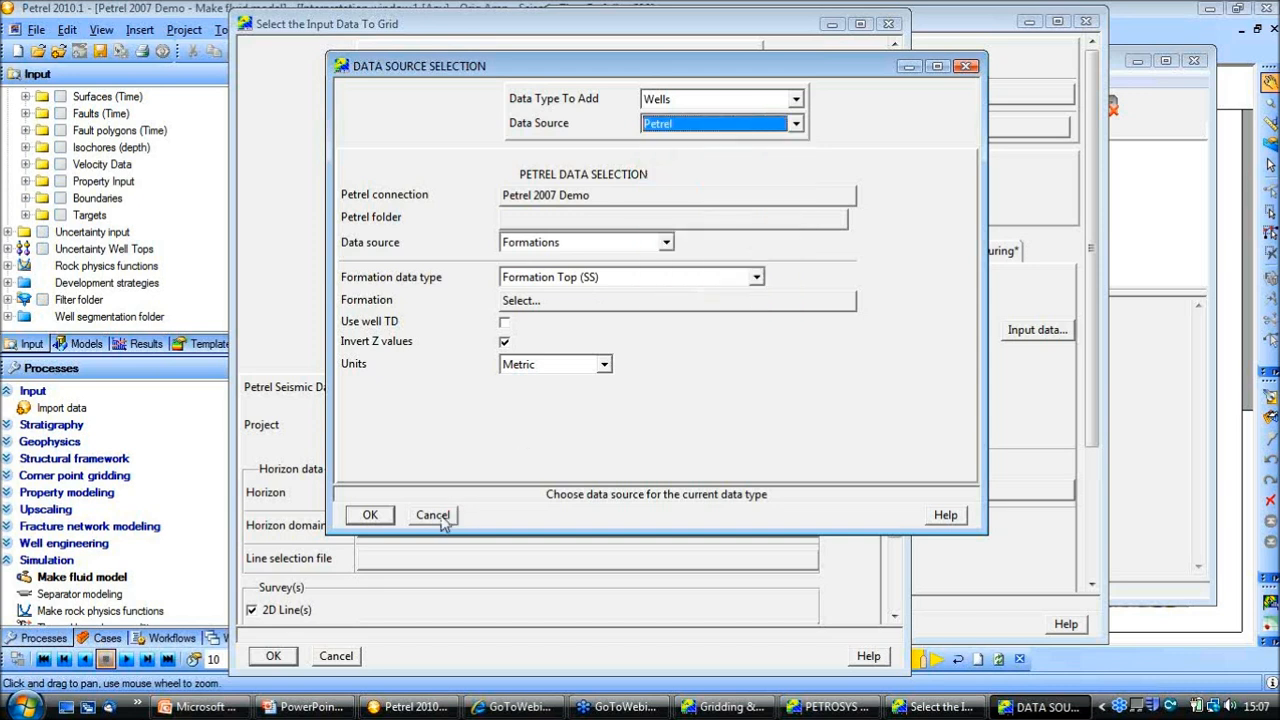
{"action": "left_click", "coordinate": [430, 514]}
Step: Accept the input data selection and review the grid's geometry and gridding method settings
{"action": "left_click_drag", "start_coordinate": [537, 27], "coordinate": [642, 6]}
{"action": "left_click", "coordinate": [392, 636]}
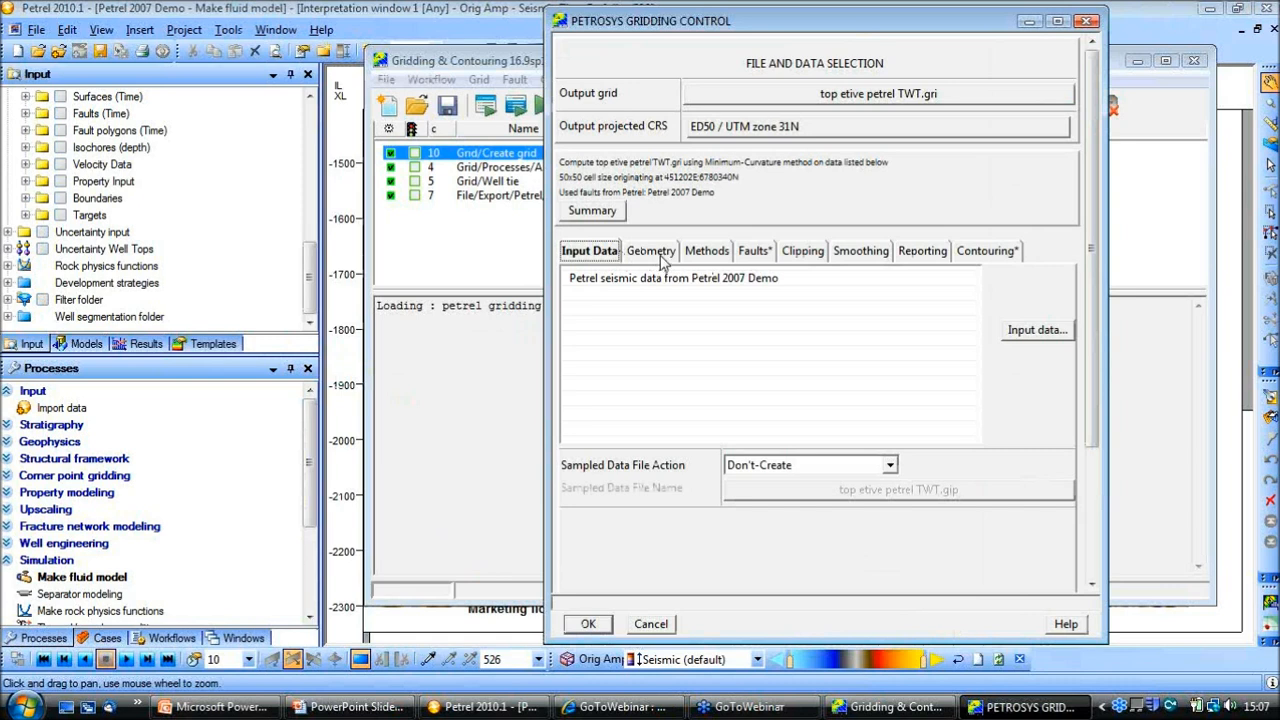
{"action": "left_click", "coordinate": [666, 255]}
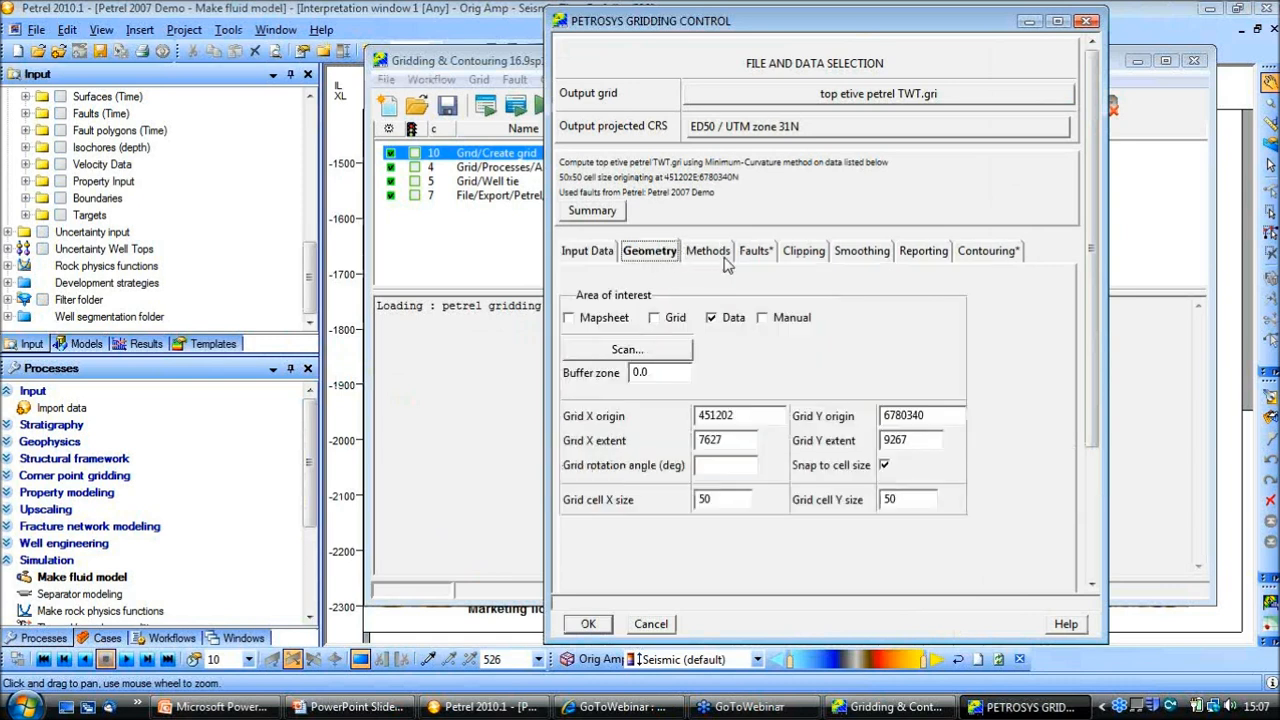
{"action": "left_click", "coordinate": [724, 258]}
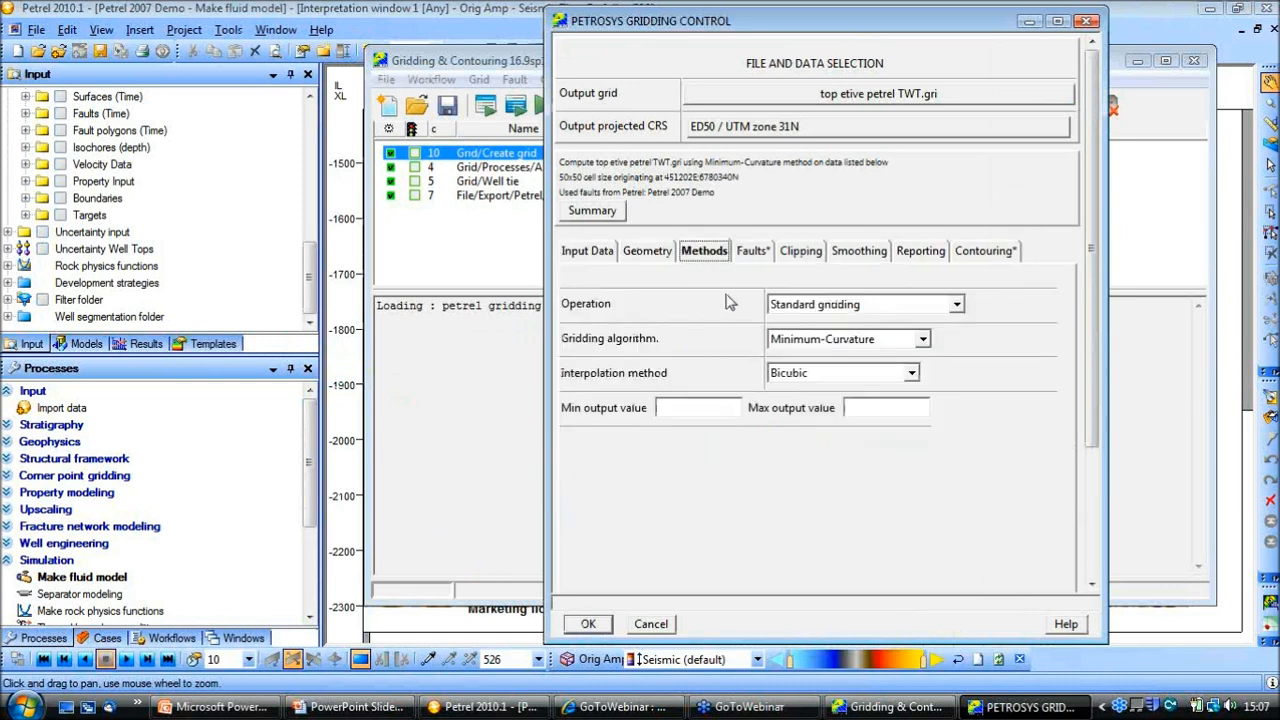
Step: Review the Petrel fault polygons and confirm the Gullfaks_Geo, Gullfaks Final (DC), Top Etive model grid as the fault selection
{"action": "left_click", "coordinate": [752, 254]}
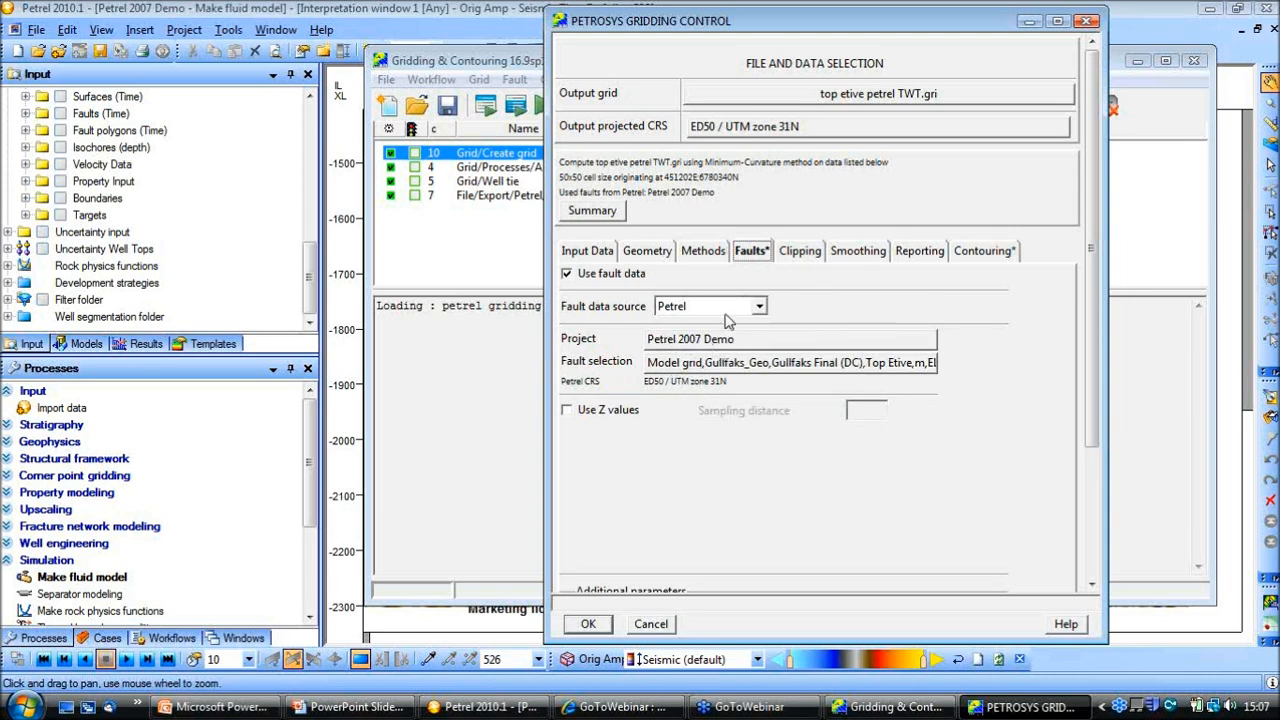
{"action": "left_click", "coordinate": [703, 365]}
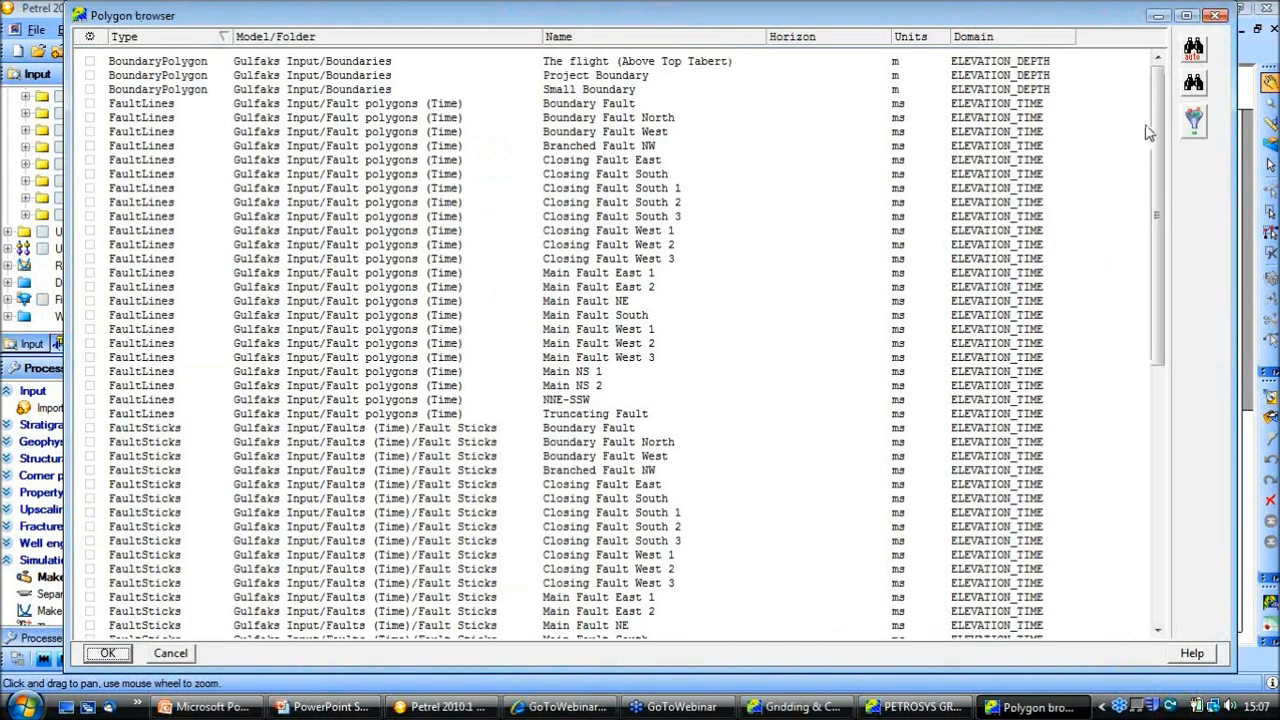
{"action": "left_click_drag", "start_coordinate": [1157, 133], "coordinate": [1150, 423]}
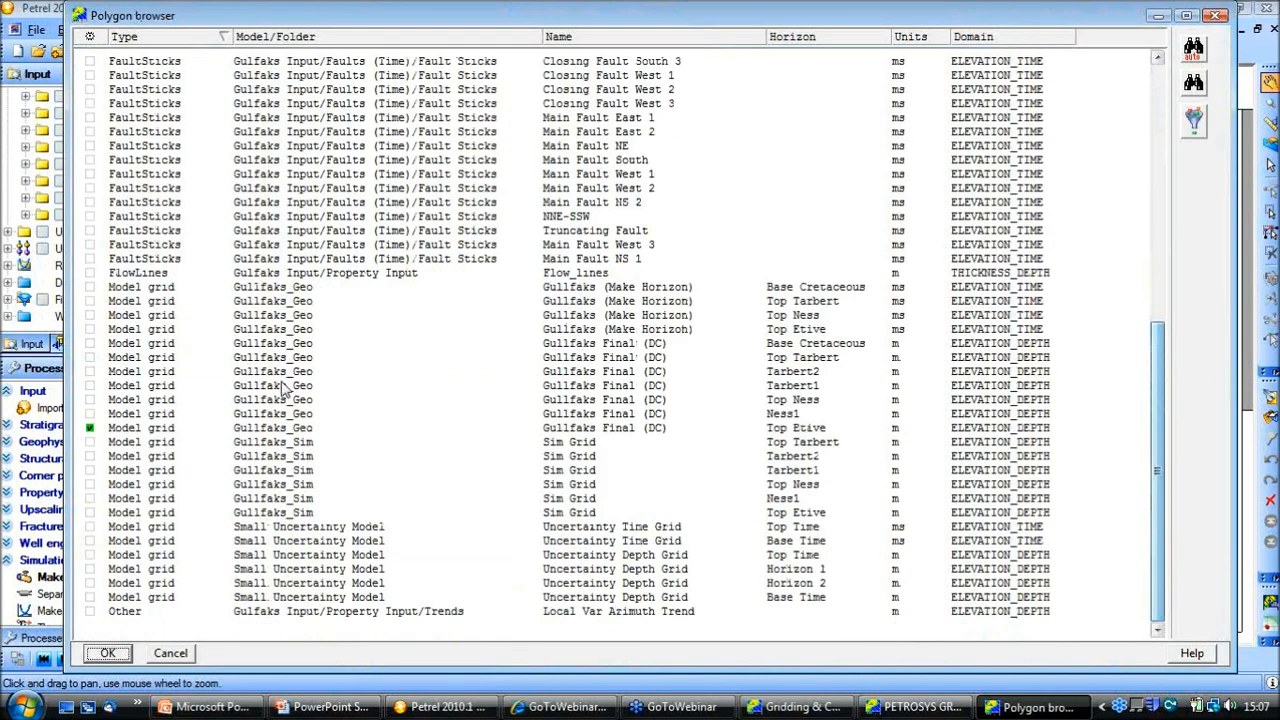
{"action": "left_click", "coordinate": [135, 428]}
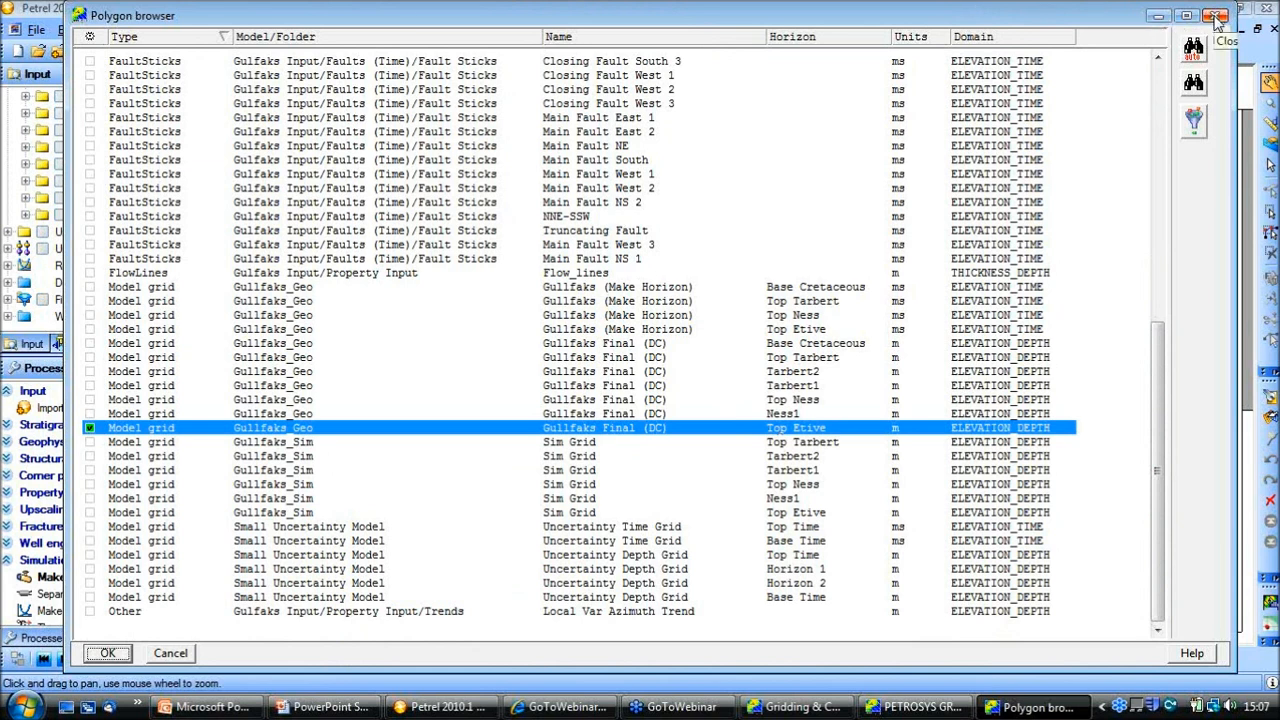
{"action": "left_click", "coordinate": [126, 659]}
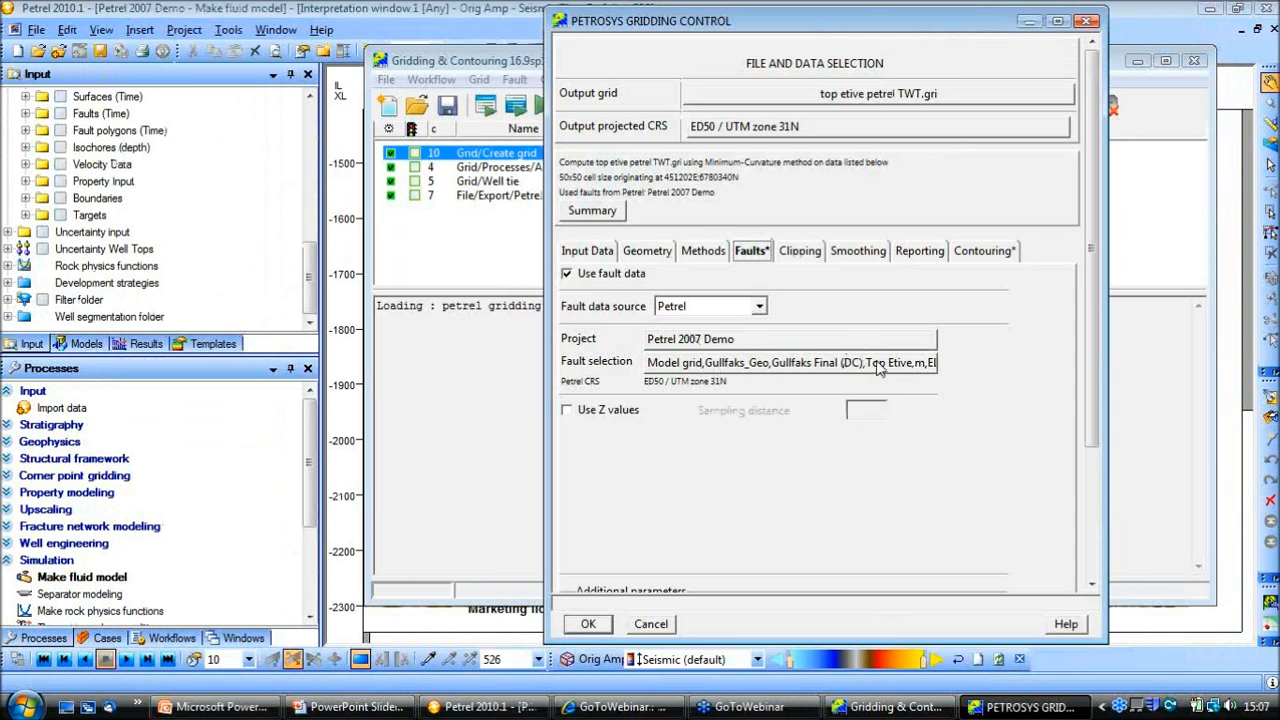
Step: Review the clipping and smoothing options and accept the Create grid task settings
{"action": "left_click", "coordinate": [800, 251]}
{"action": "left_click", "coordinate": [896, 252]}
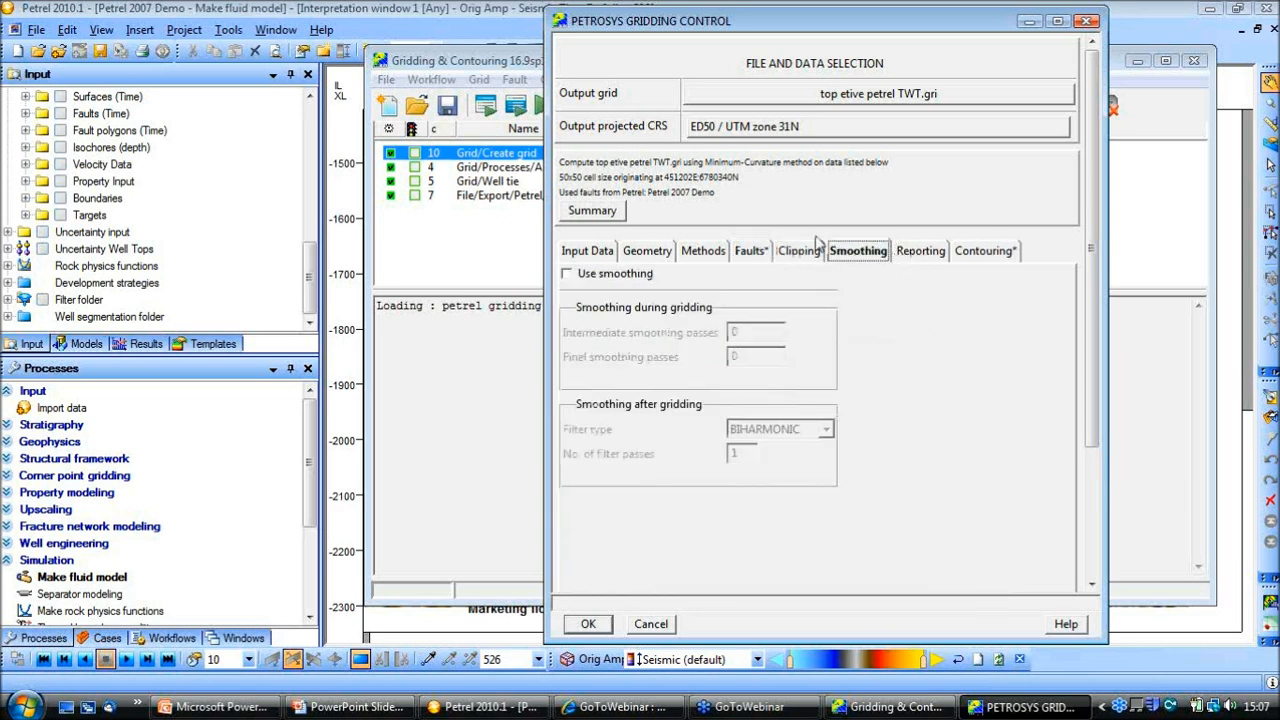
{"action": "left_click", "coordinate": [598, 256]}
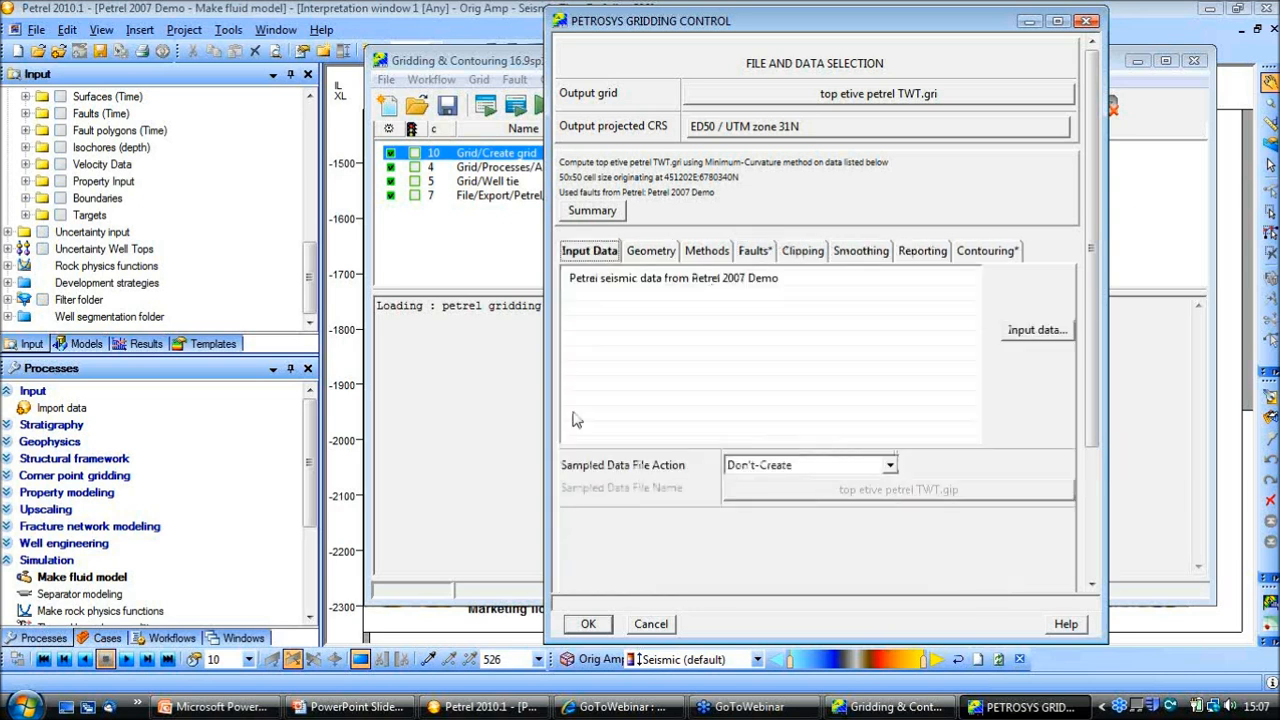
{"action": "left_click", "coordinate": [592, 624]}
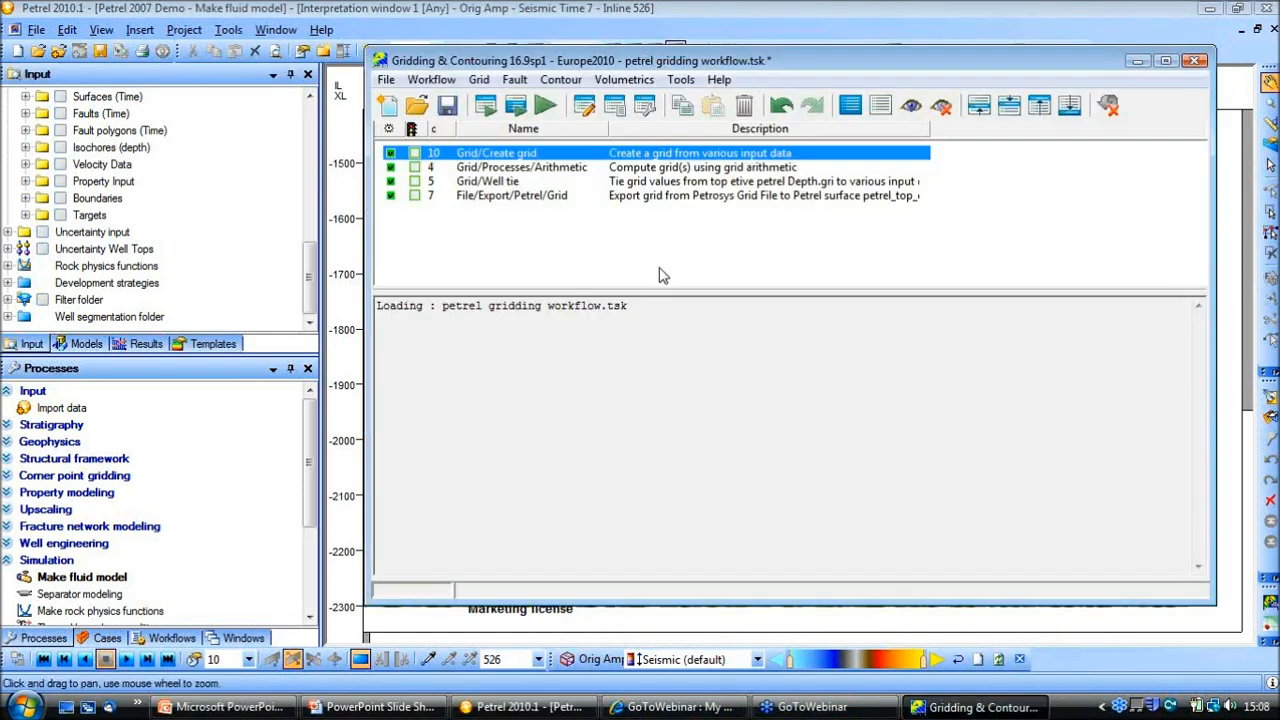
Step: Open the grid arithmetic task and examine the formula code templates for Math Functions and Conditional Tests without inserting any
{"action": "double_click", "coordinate": [660, 168]}
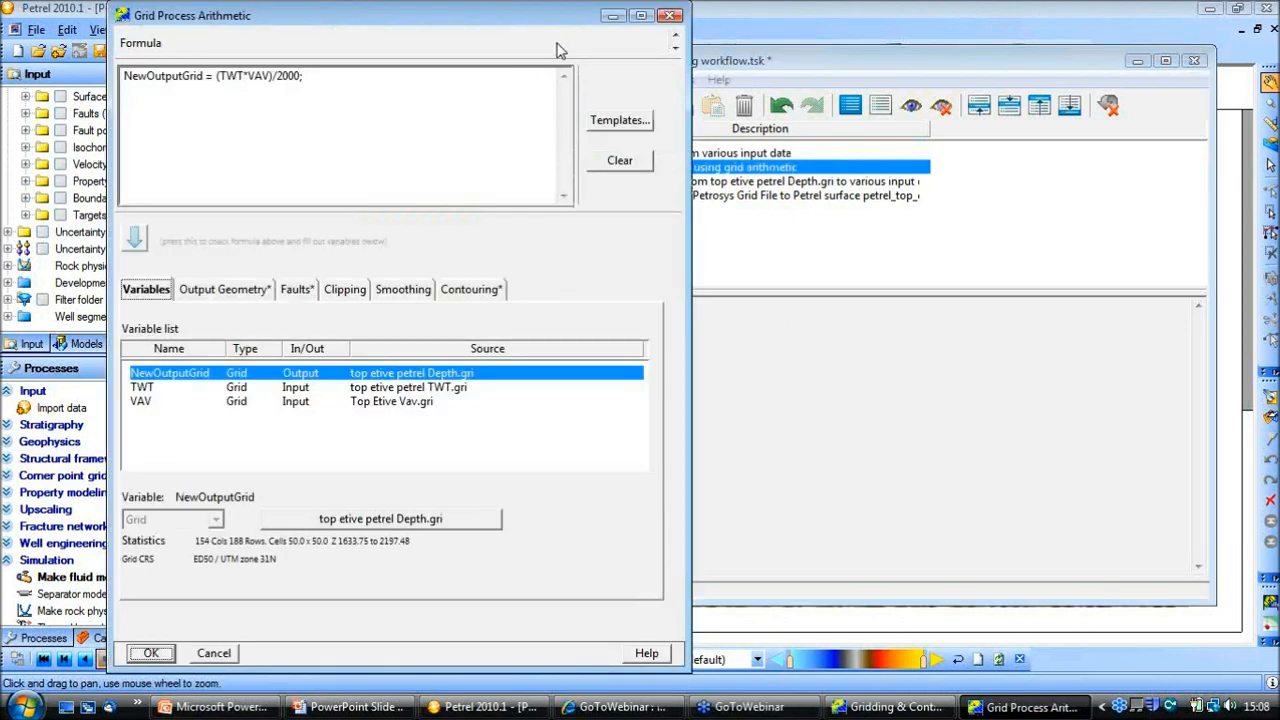
{"action": "left_click_drag", "start_coordinate": [553, 22], "coordinate": [798, 12]}
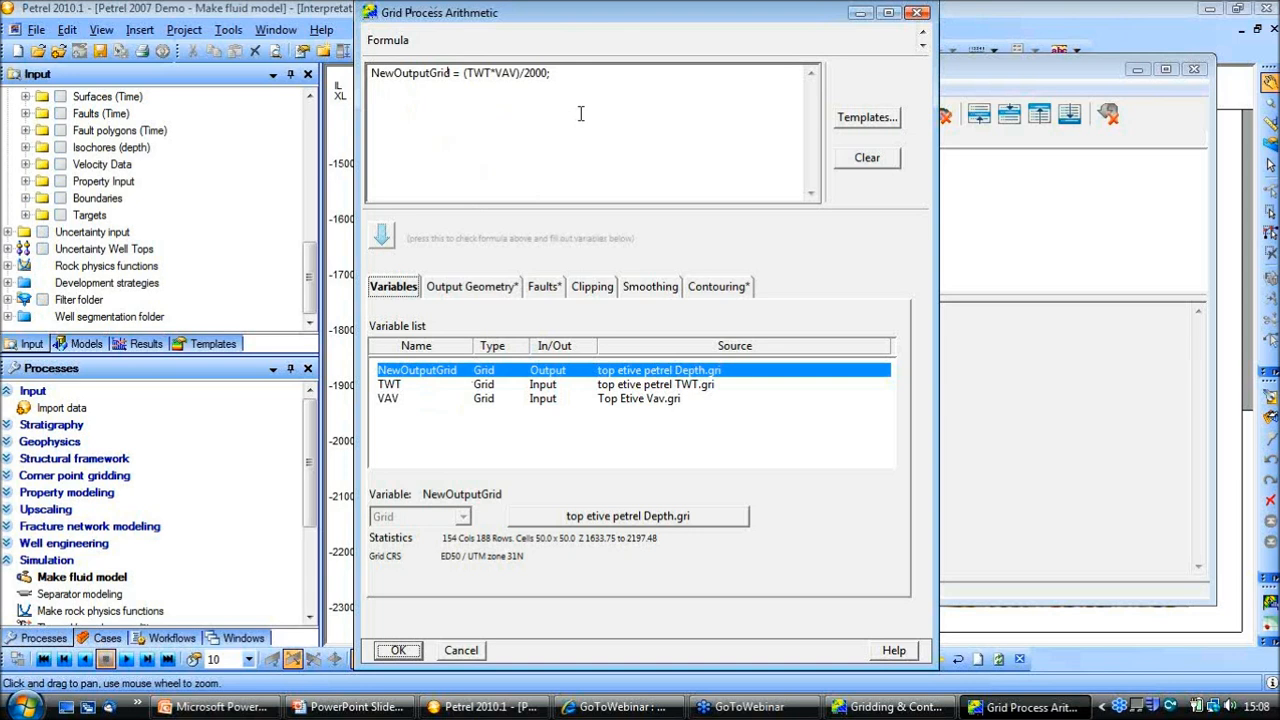
{"action": "left_click", "coordinate": [866, 118]}
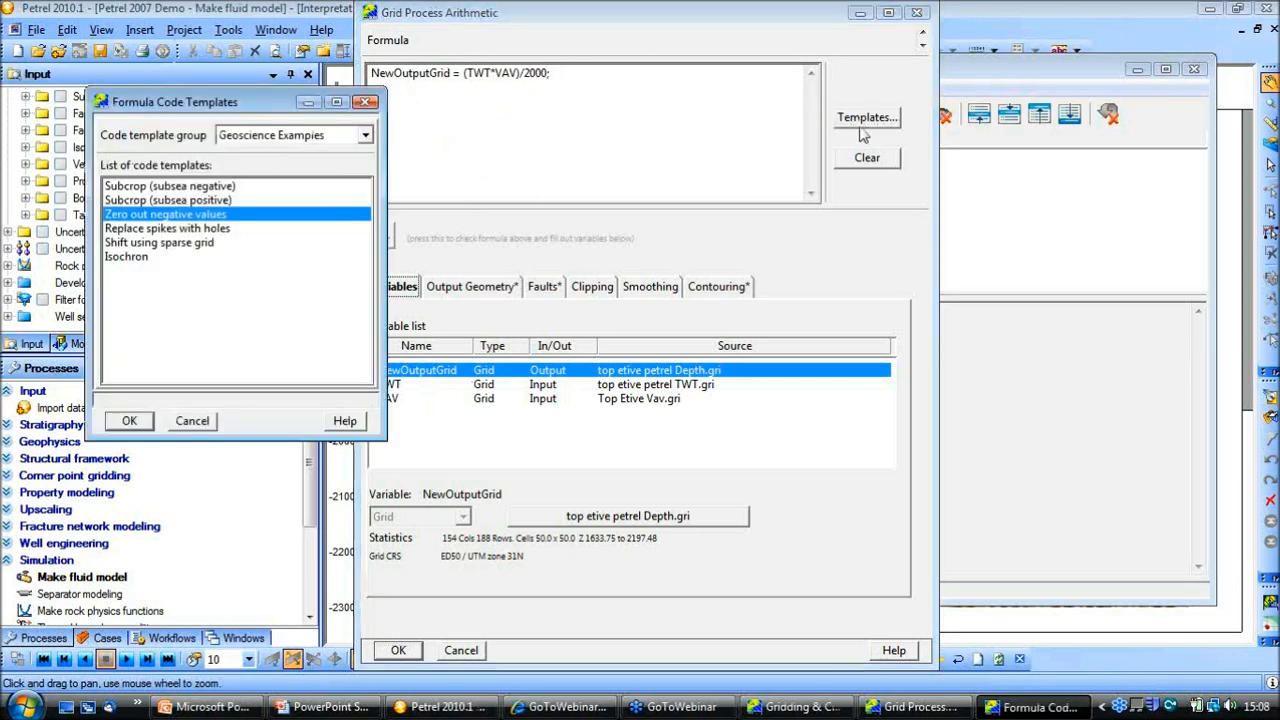
{"action": "left_click", "coordinate": [283, 138]}
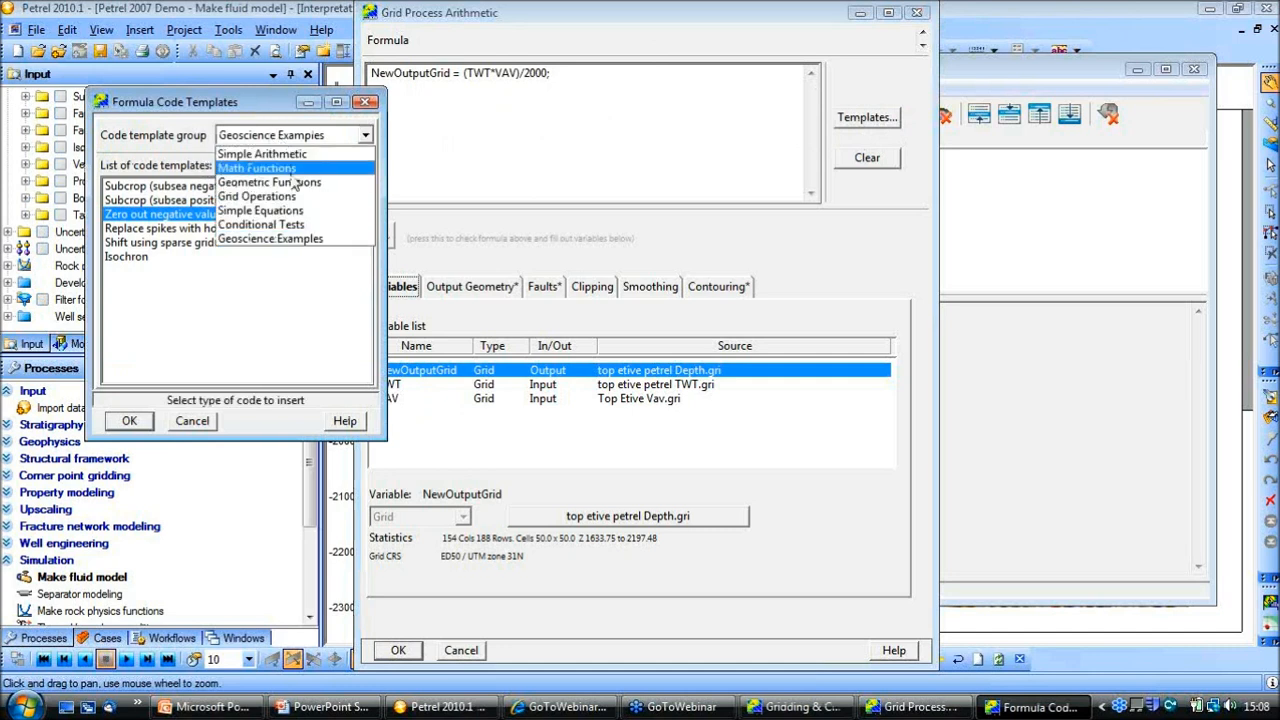
{"action": "left_click", "coordinate": [295, 168]}
{"action": "left_click", "coordinate": [133, 229]}
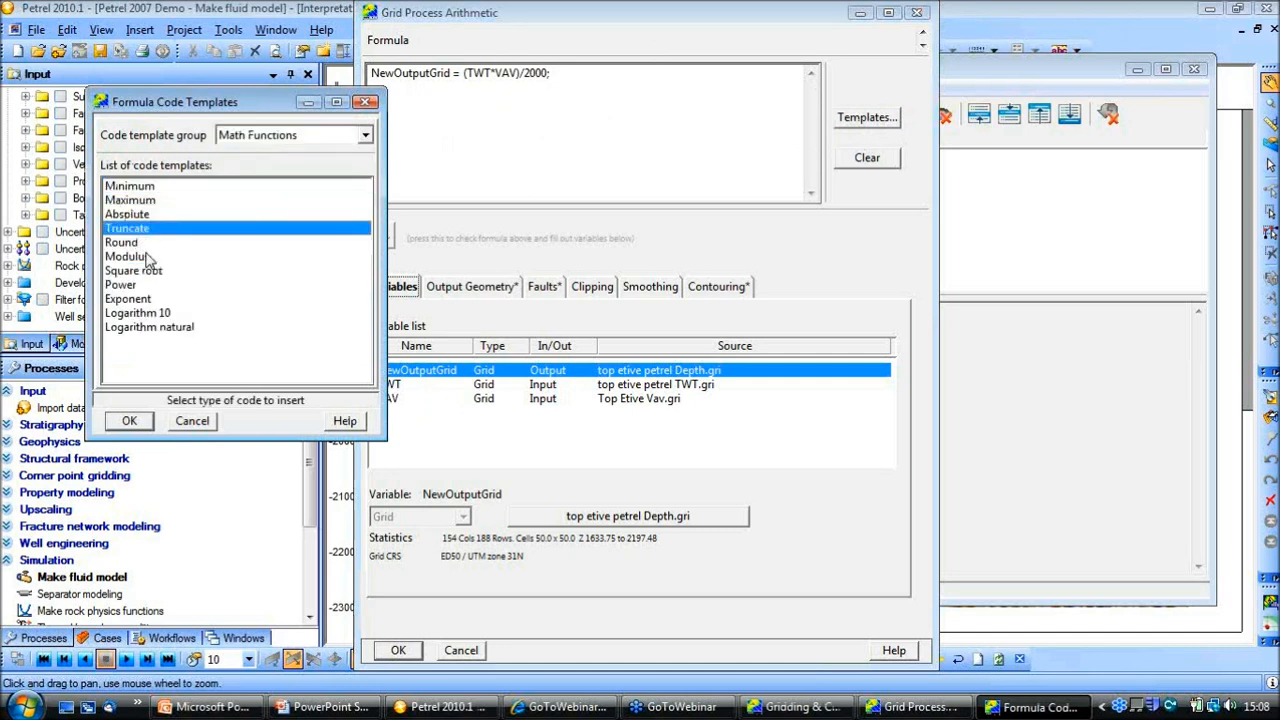
{"action": "left_click", "coordinate": [365, 138]}
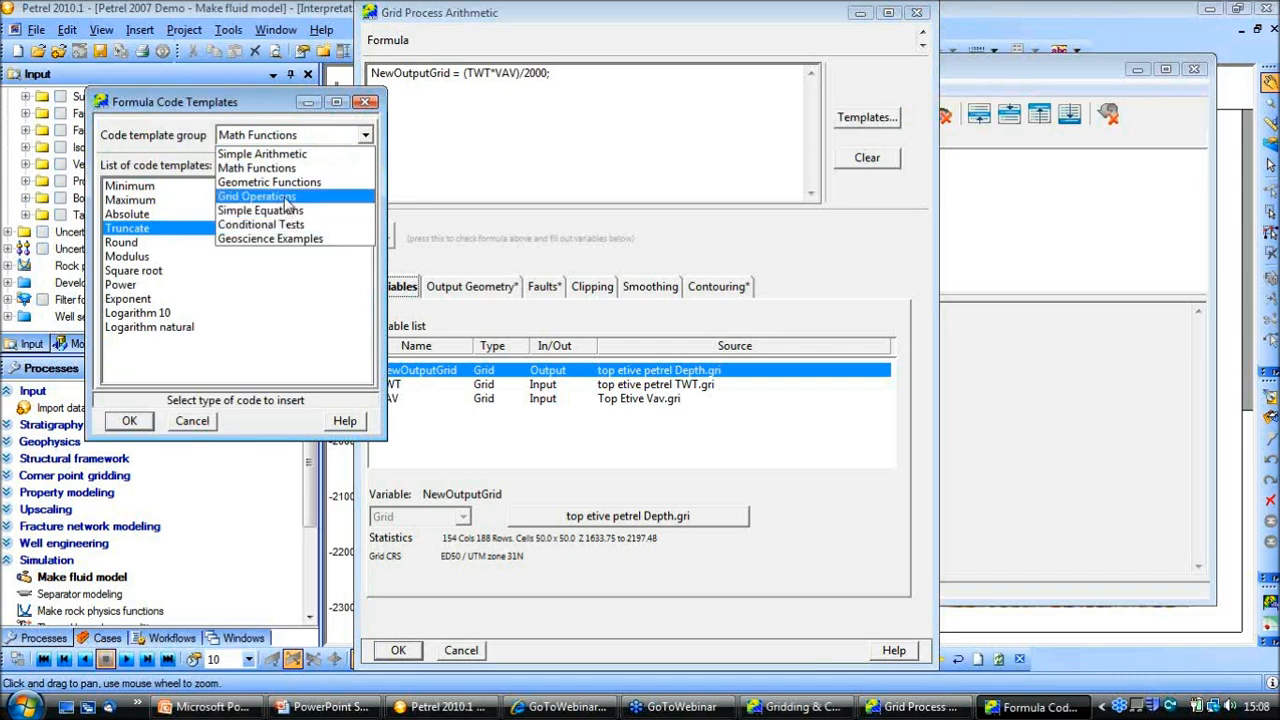
{"action": "left_click", "coordinate": [287, 225]}
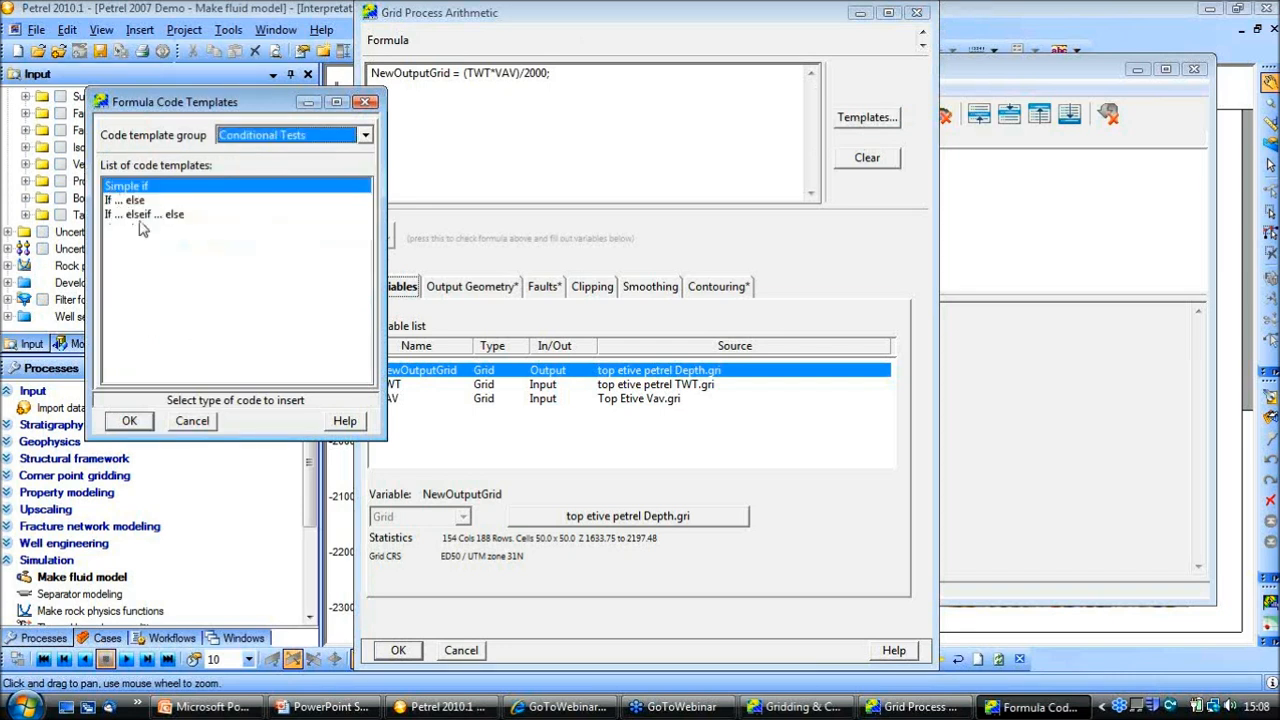
{"action": "left_click", "coordinate": [193, 421]}
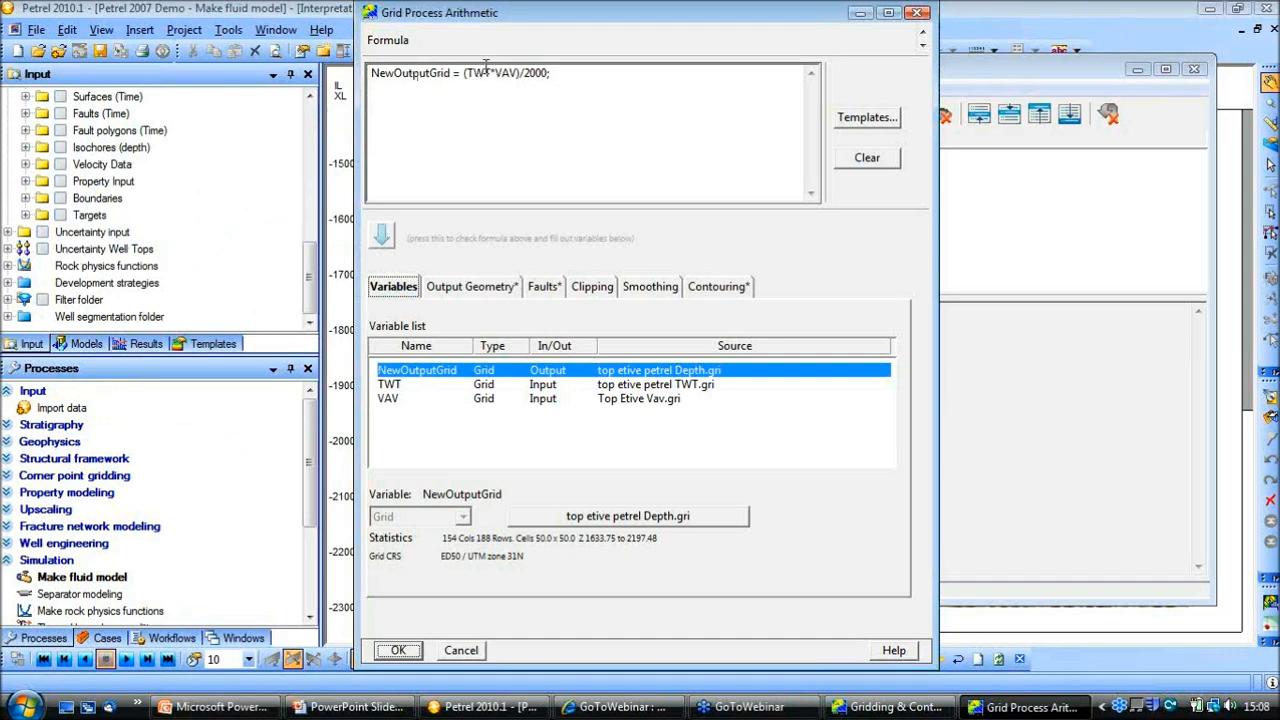
Step: Review the source grid of the VAV variable and close the grid arithmetic task without changes
{"action": "left_click", "coordinate": [425, 398]}
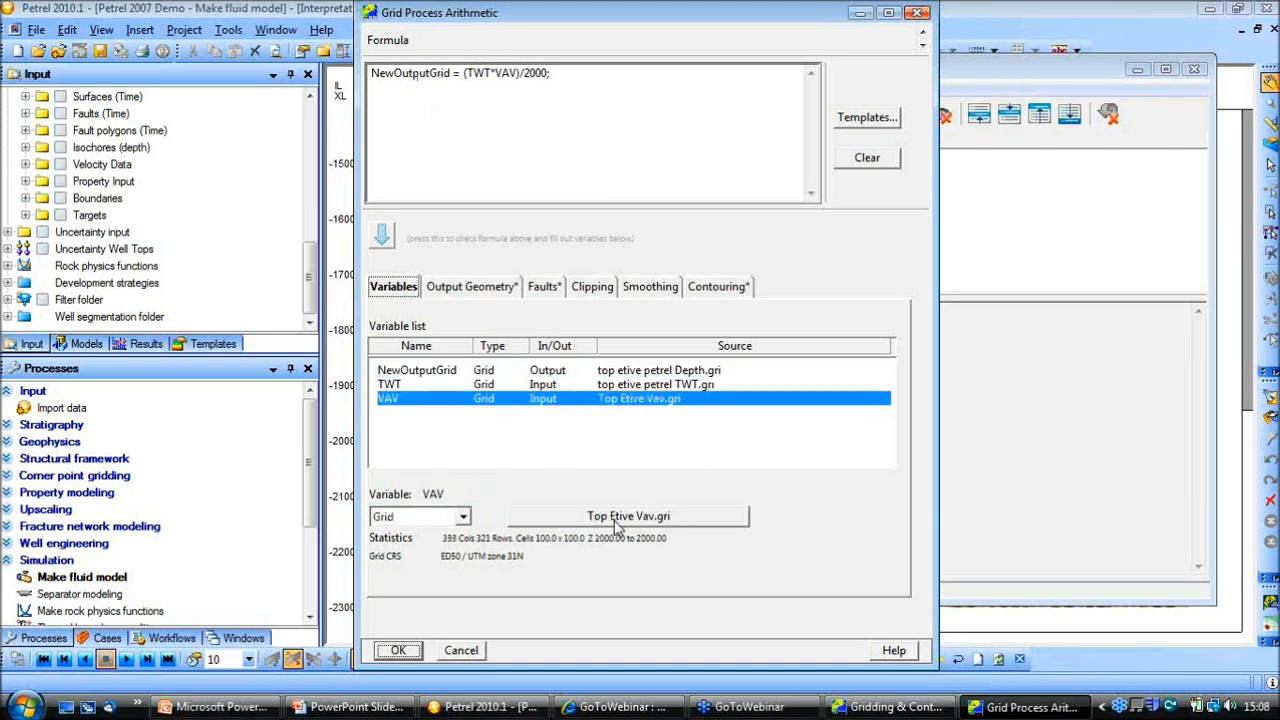
{"action": "left_click", "coordinate": [457, 660]}
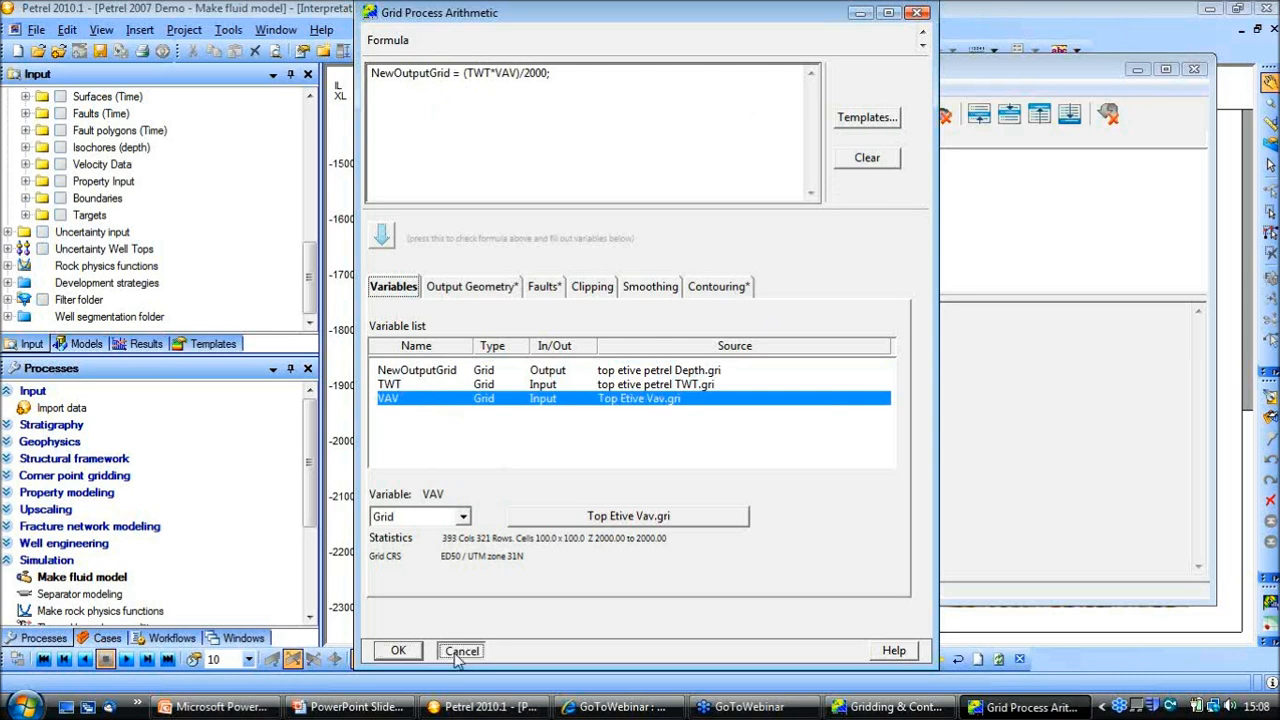
{"action": "left_click", "coordinate": [956, 711]}
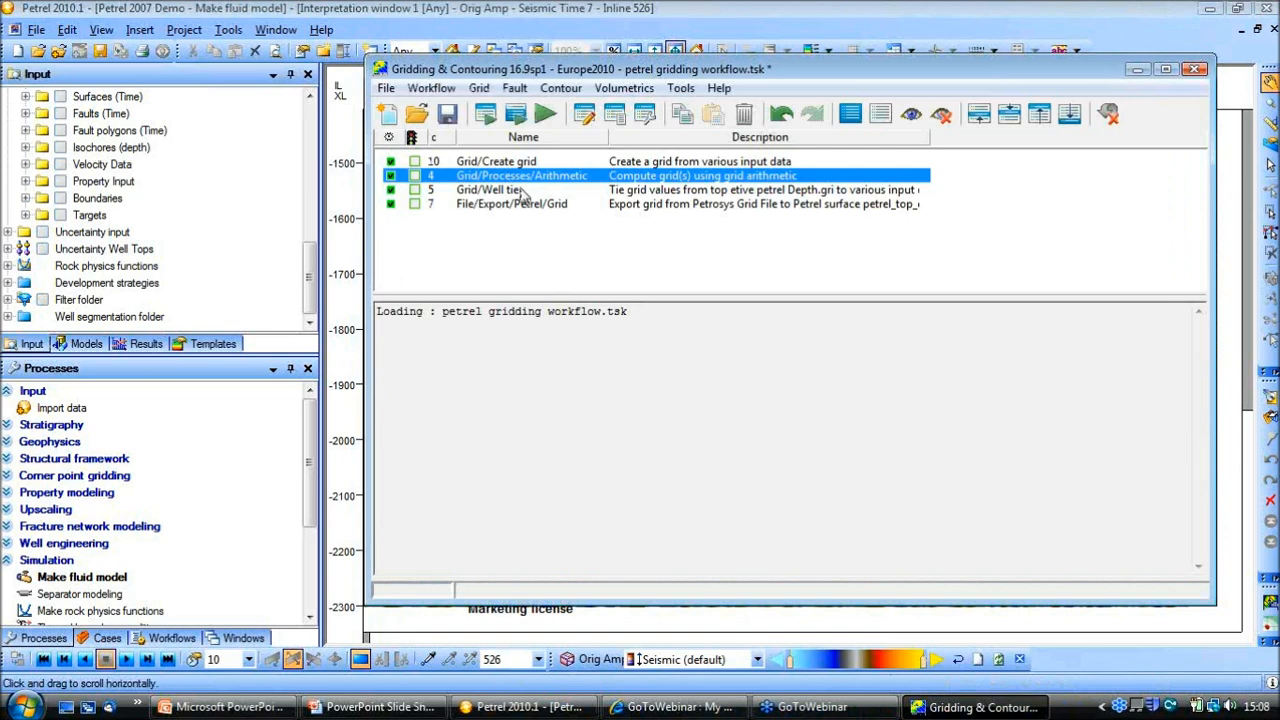
Step: Open the Grid/Well tie task and review its Petrel well input data, including the well folders and the formation selection
{"action": "double_click", "coordinate": [521, 190]}
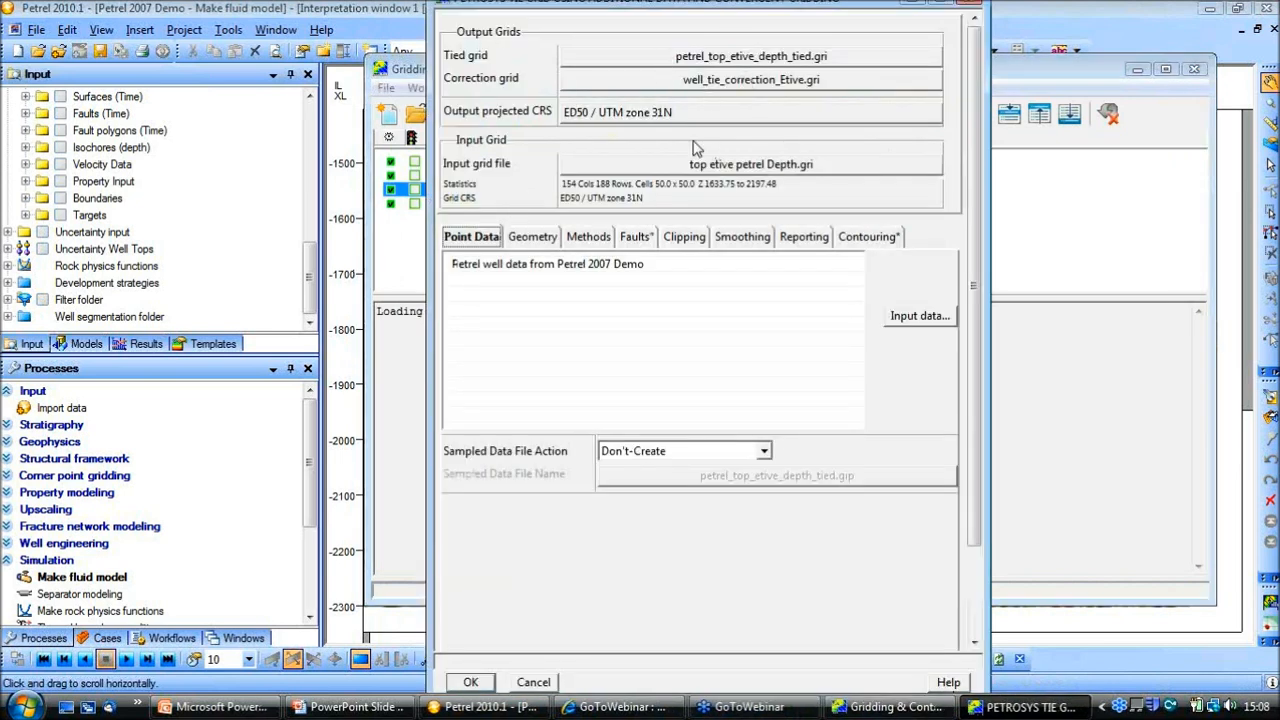
{"action": "left_click_drag", "start_coordinate": [395, 67], "coordinate": [182, 72]}
{"action": "left_click", "coordinate": [267, 92]}
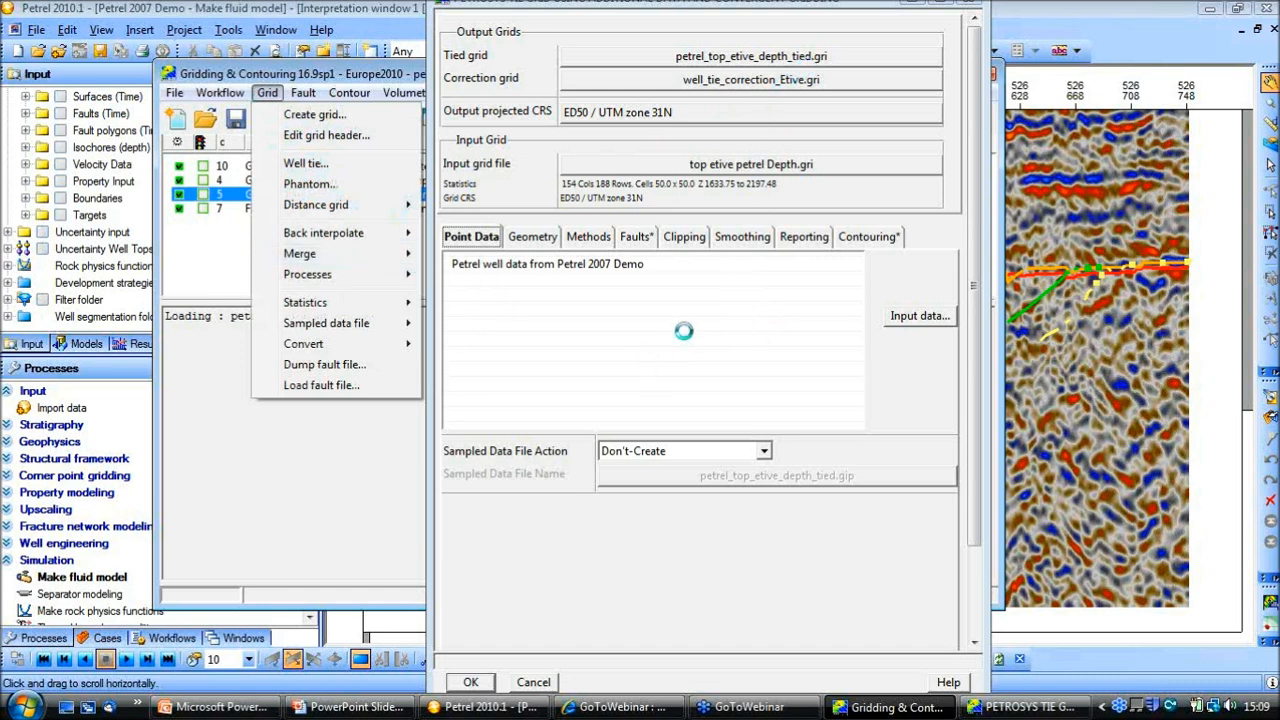
{"action": "left_click", "coordinate": [918, 318]}
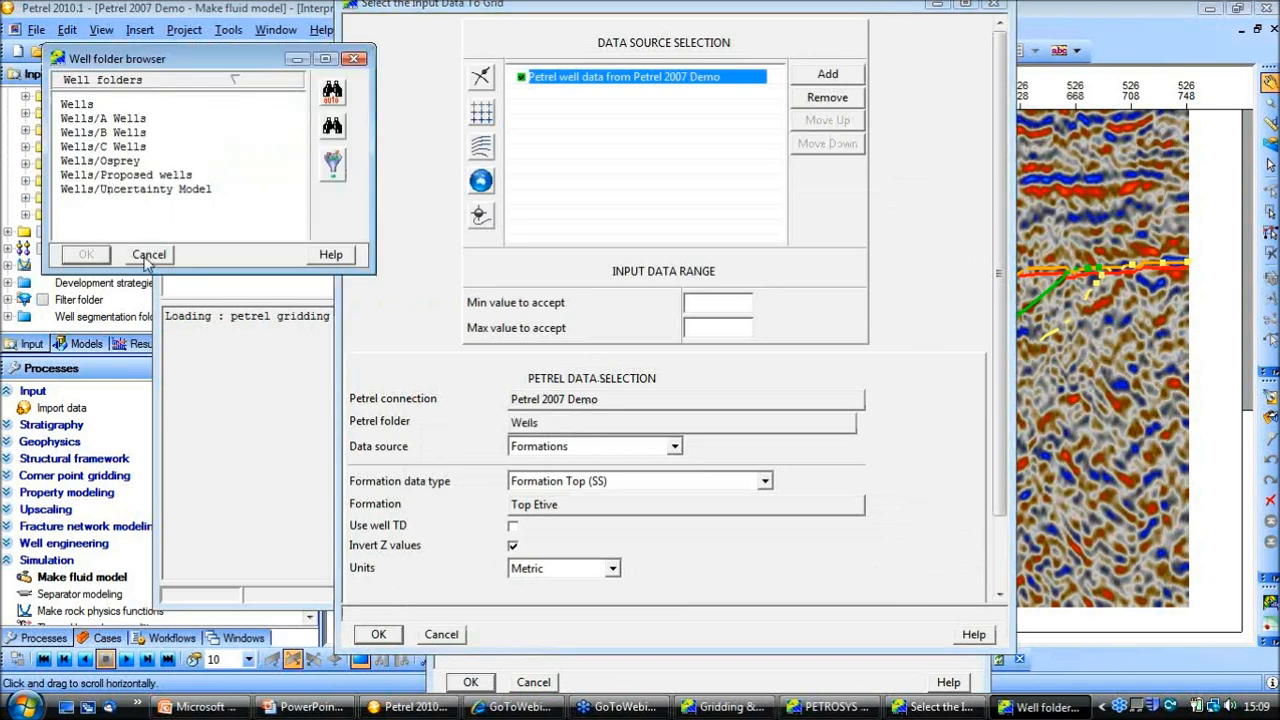
{"action": "left_click", "coordinate": [148, 255]}
{"action": "left_click", "coordinate": [562, 514]}
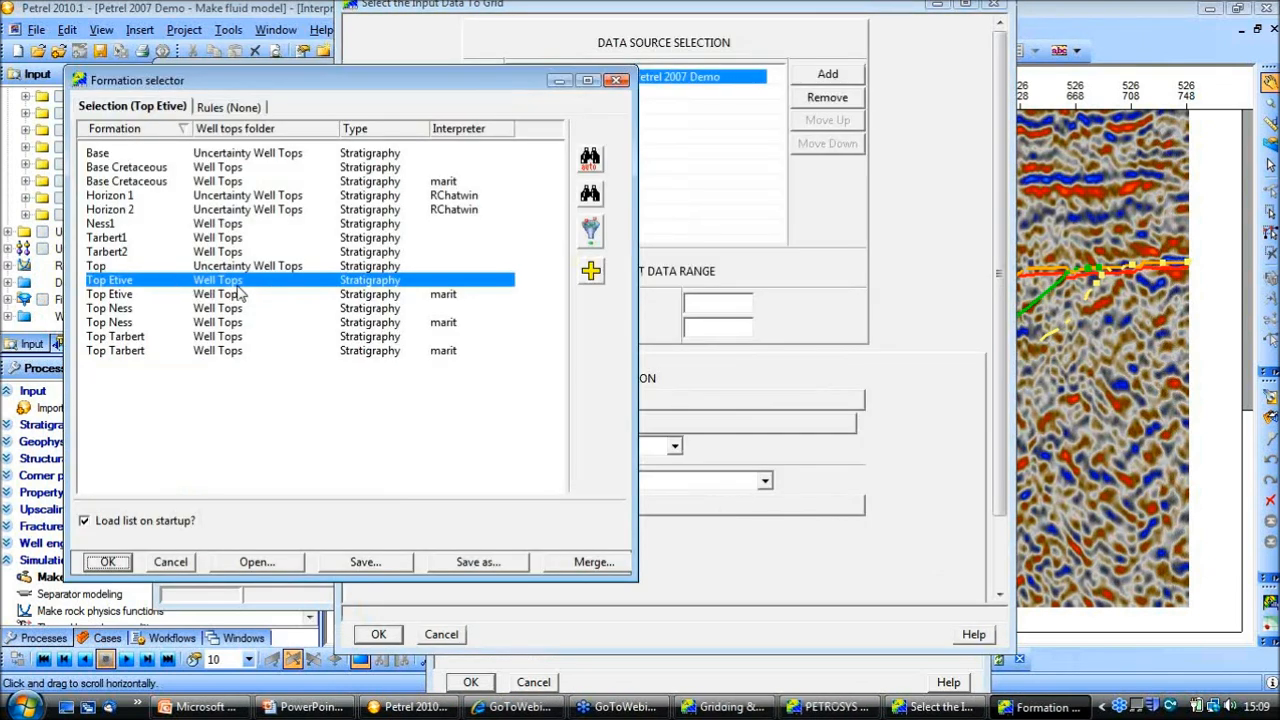
{"action": "left_click", "coordinate": [174, 564]}
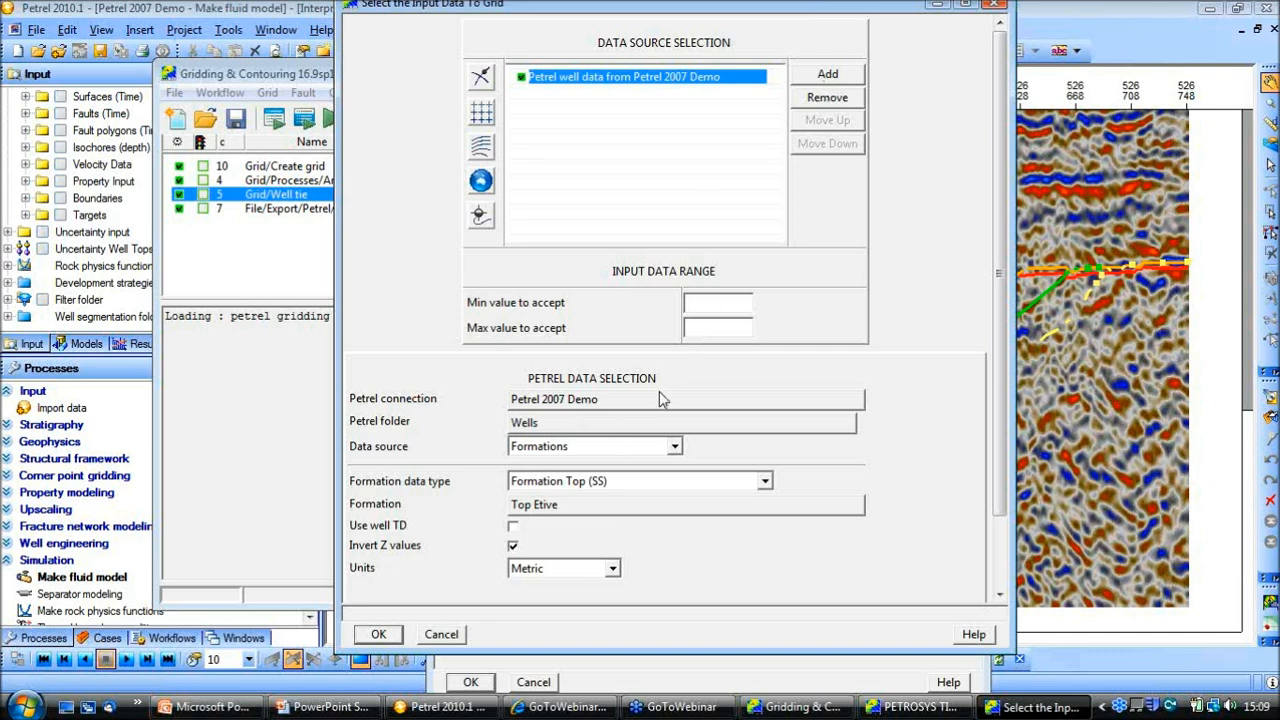
Step: Examine OpenWorks as an additional well data source, discard it, and leave the well tie task without changes
{"action": "left_click", "coordinate": [828, 74]}
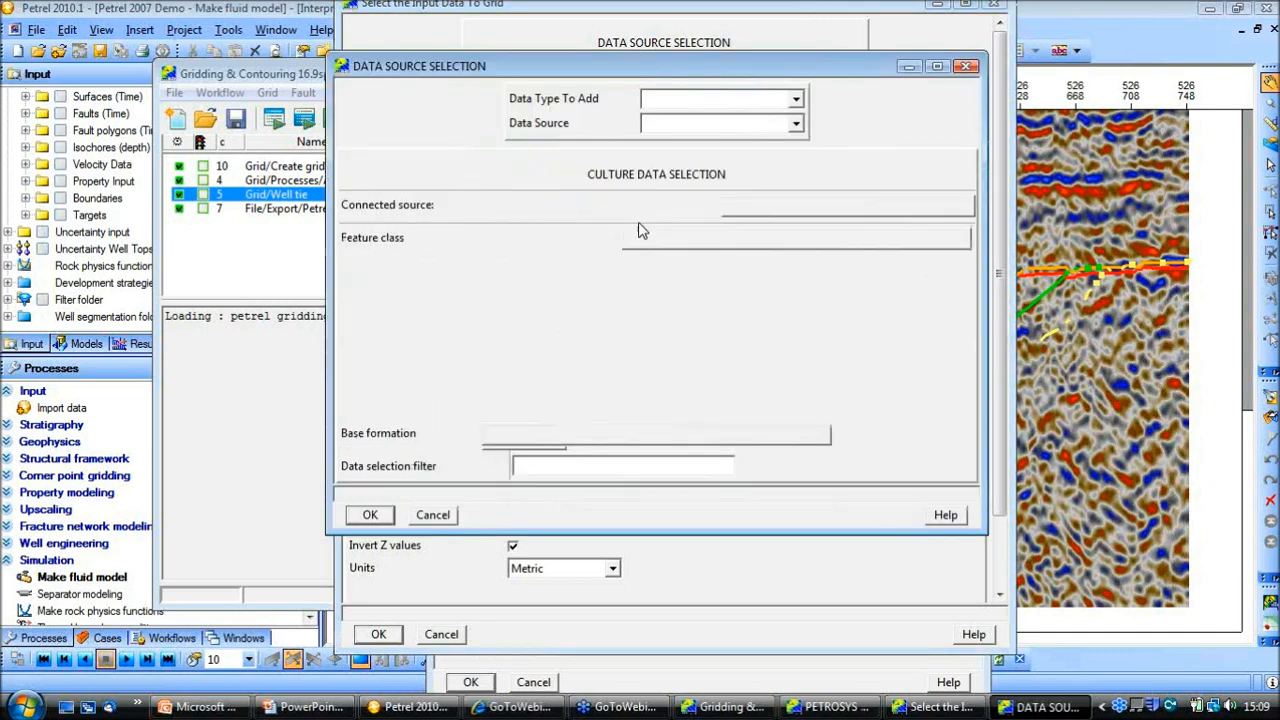
{"action": "left_click", "coordinate": [796, 123]}
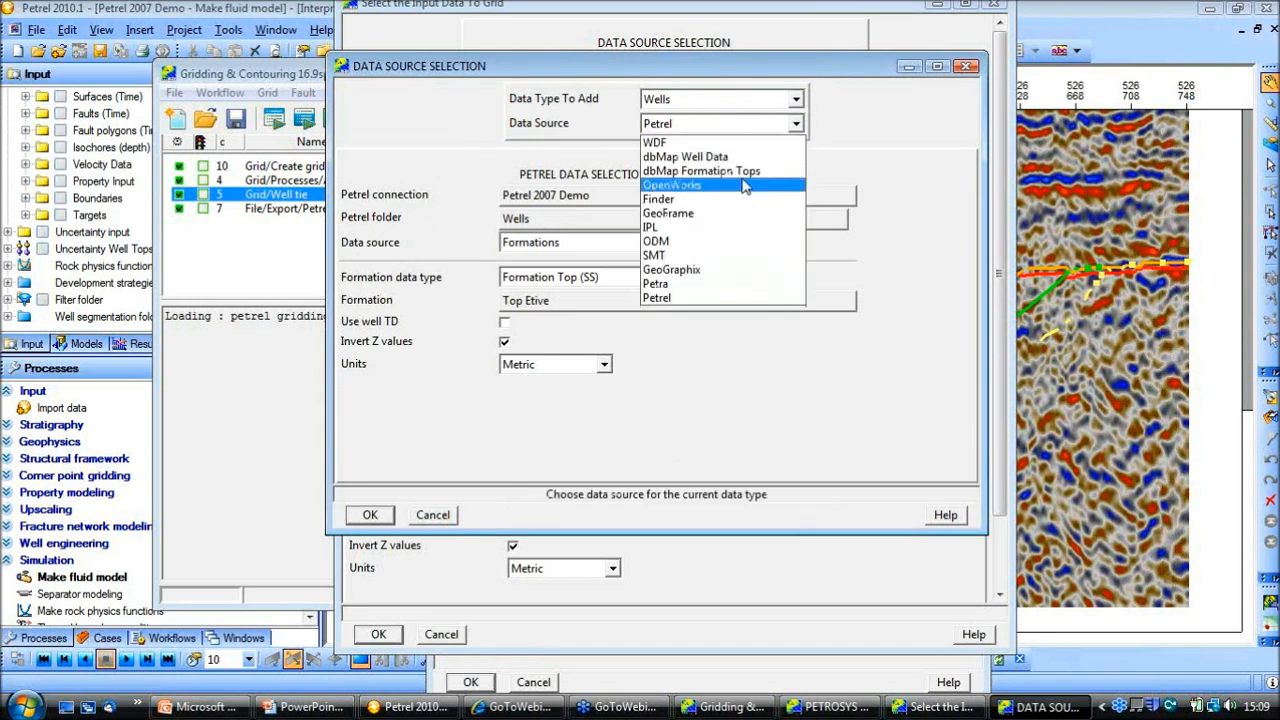
{"action": "left_click", "coordinate": [730, 186]}
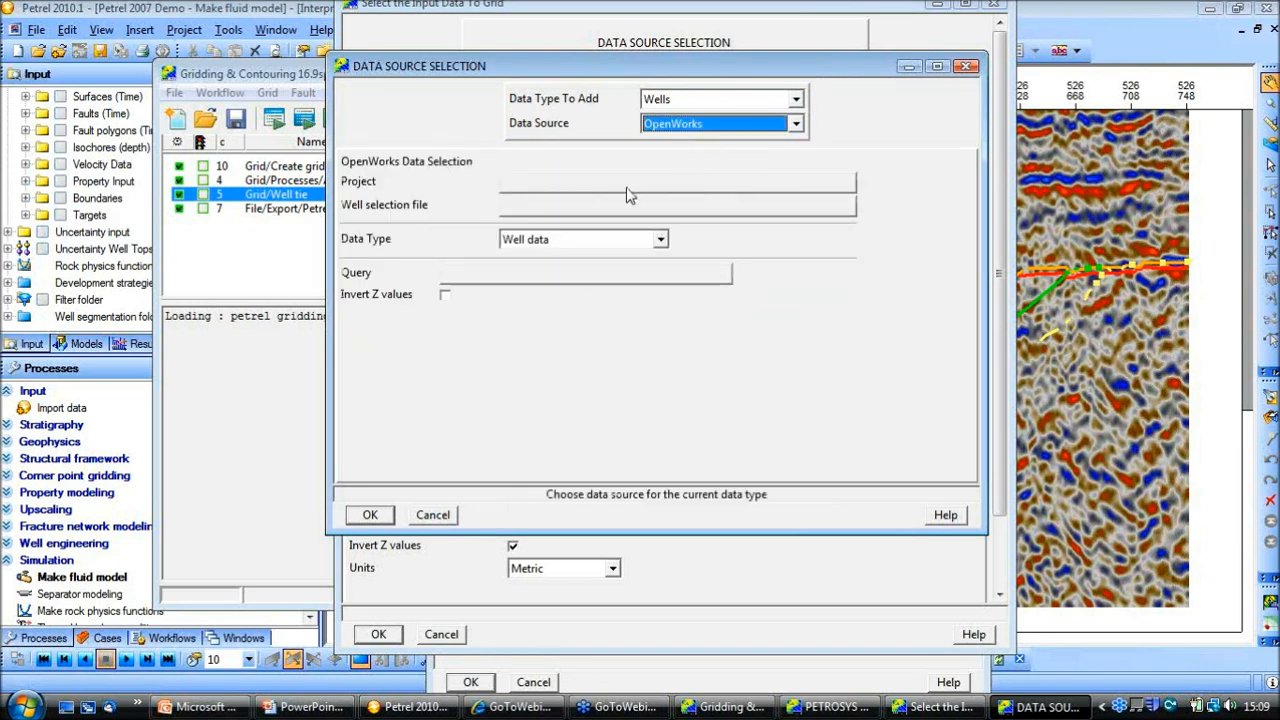
{"action": "left_click", "coordinate": [433, 515]}
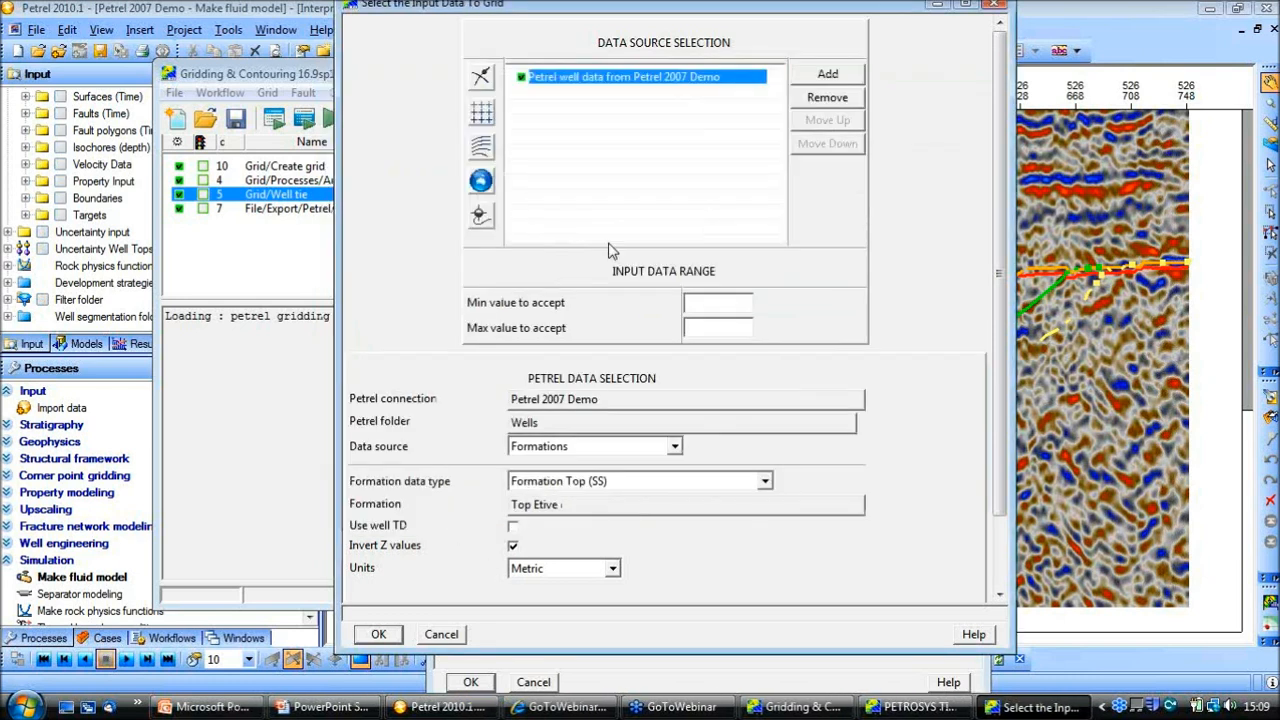
{"action": "left_click", "coordinate": [395, 640]}
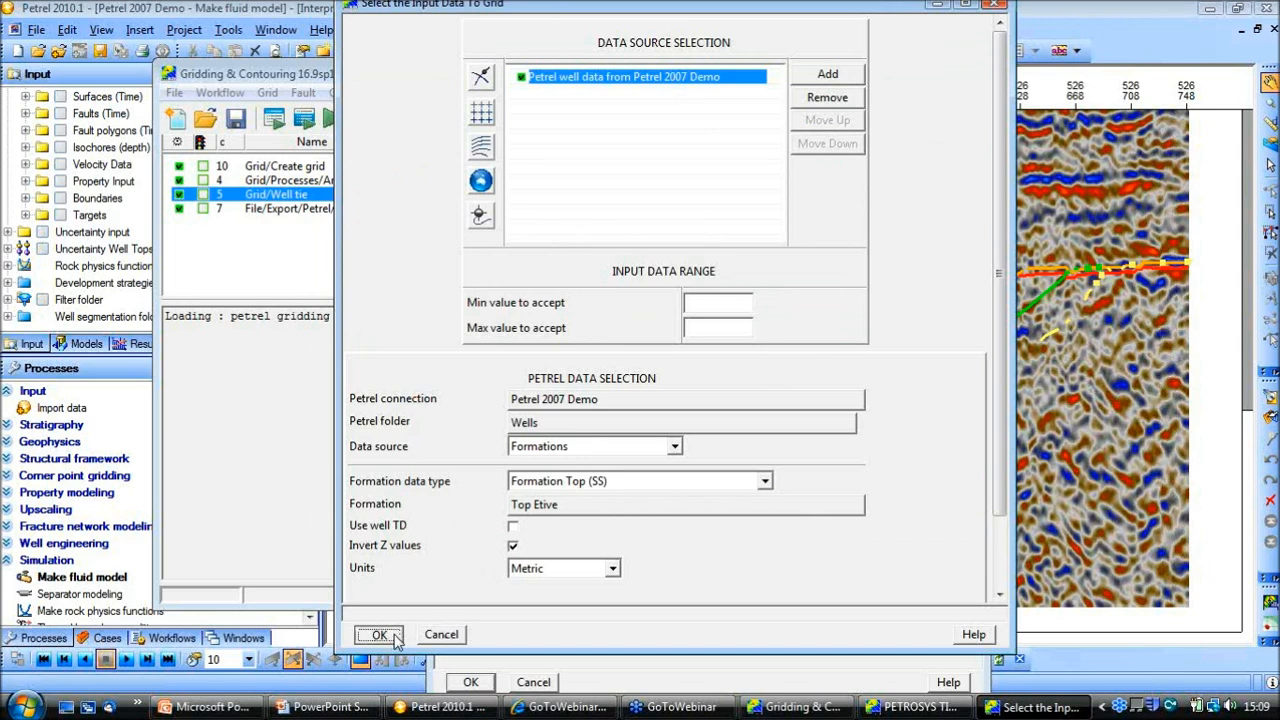
{"action": "left_click", "coordinate": [525, 685]}
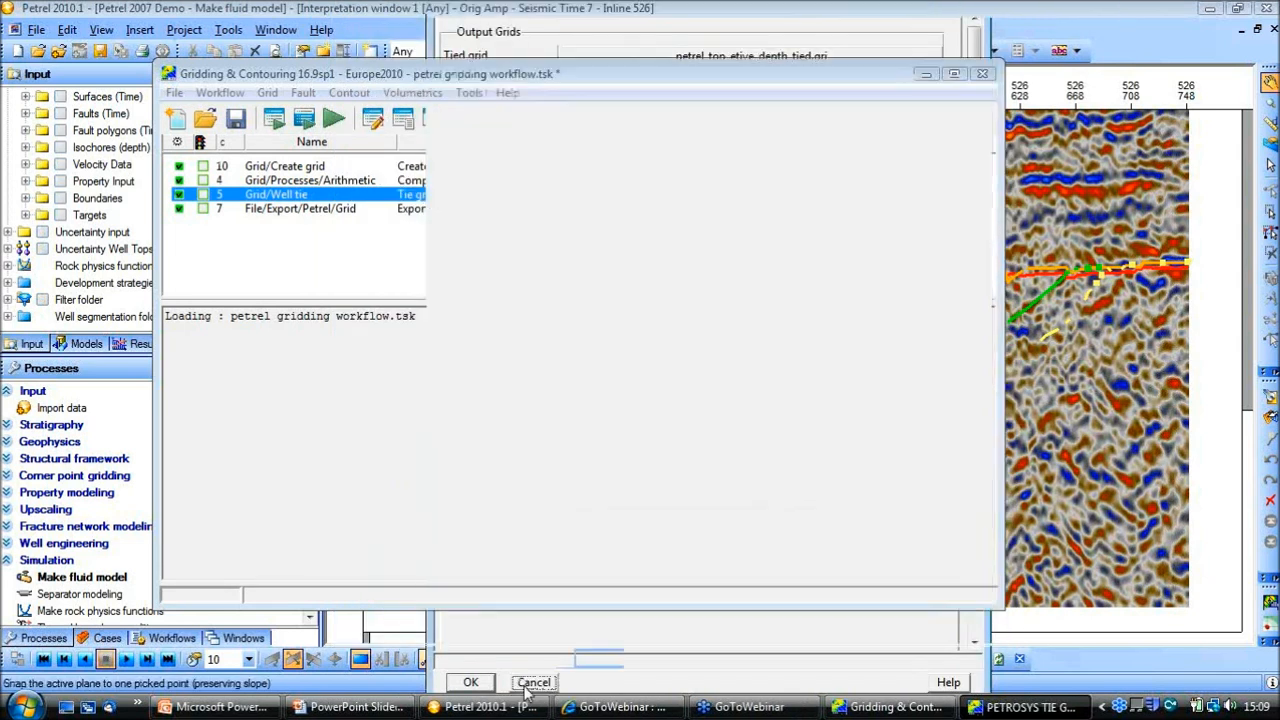
{"action": "left_click", "coordinate": [975, 707]}
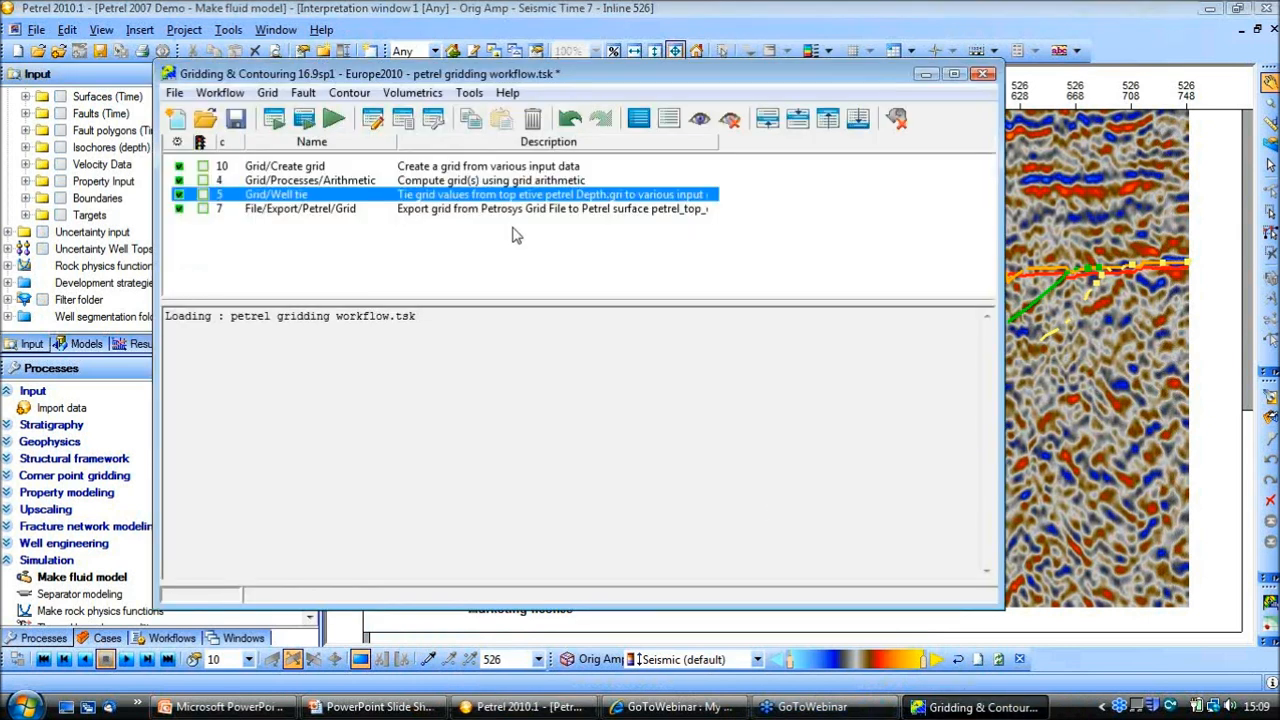
Step: Open the Petrel grid export task and look through the existing Petrel surfaces available for the output surface name
{"action": "left_click_drag", "start_coordinate": [637, 75], "coordinate": [759, 43]}
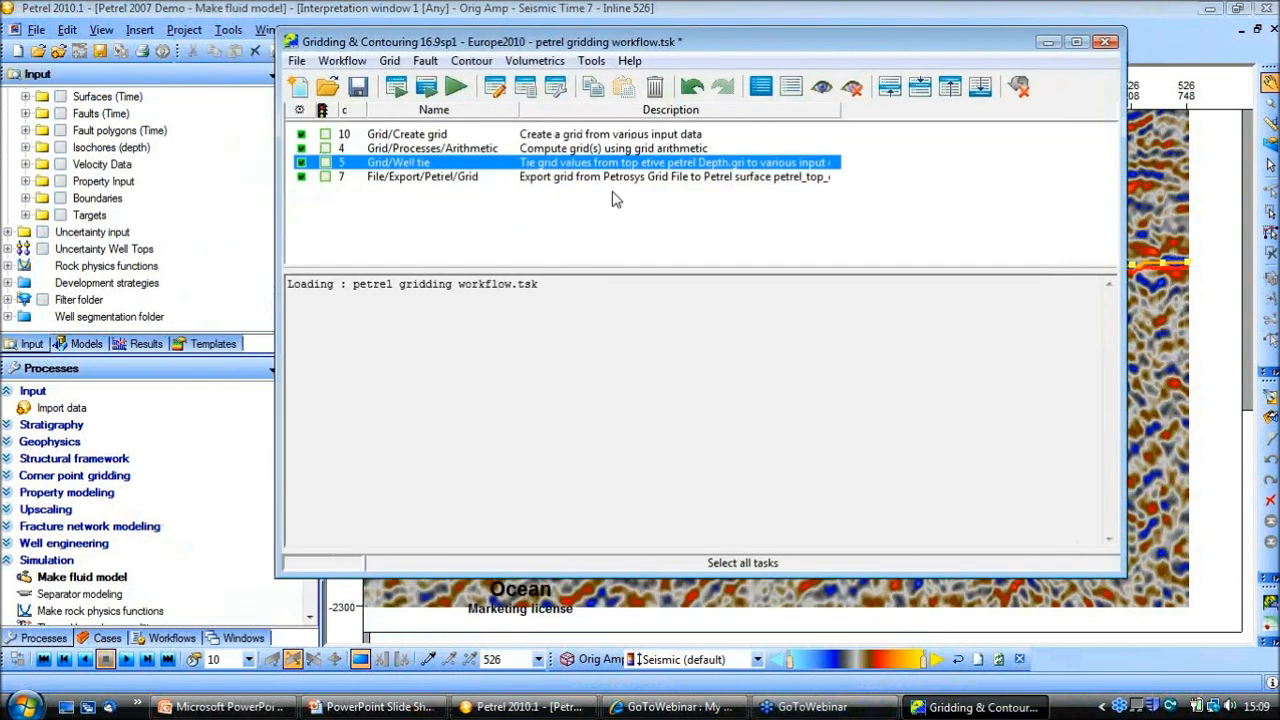
{"action": "left_click", "coordinate": [612, 178]}
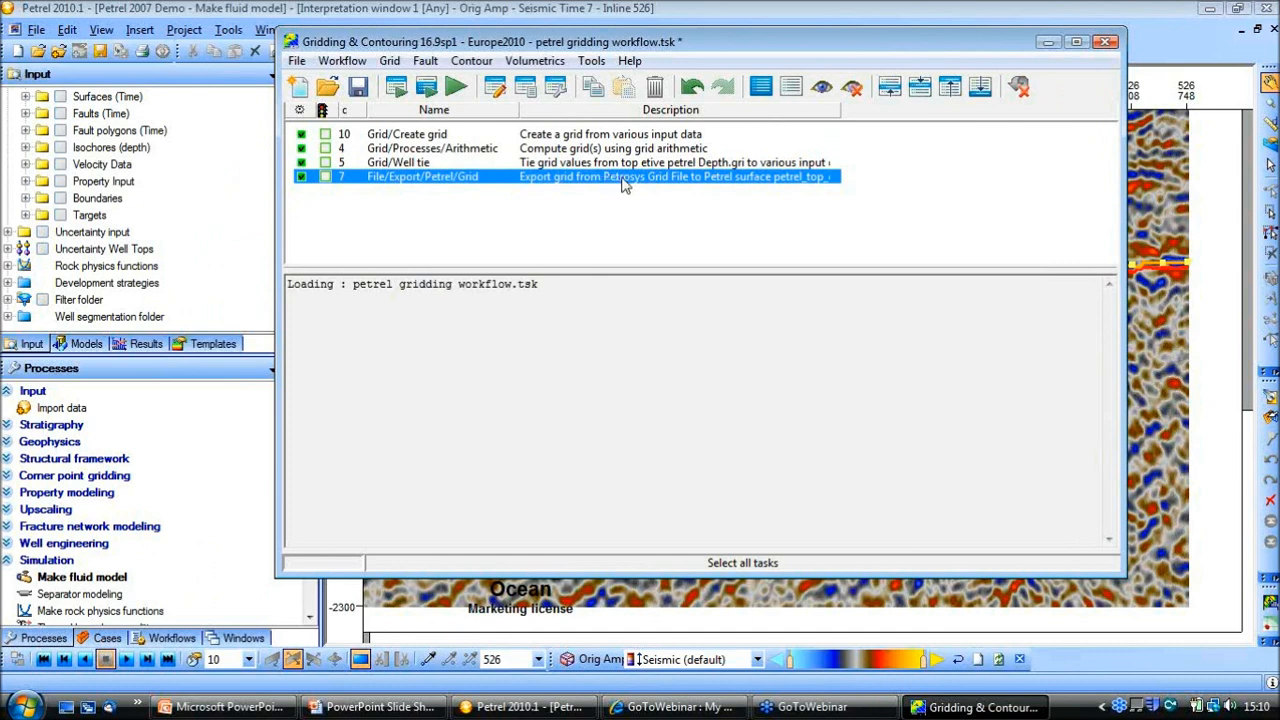
{"action": "double_click", "coordinate": [622, 180]}
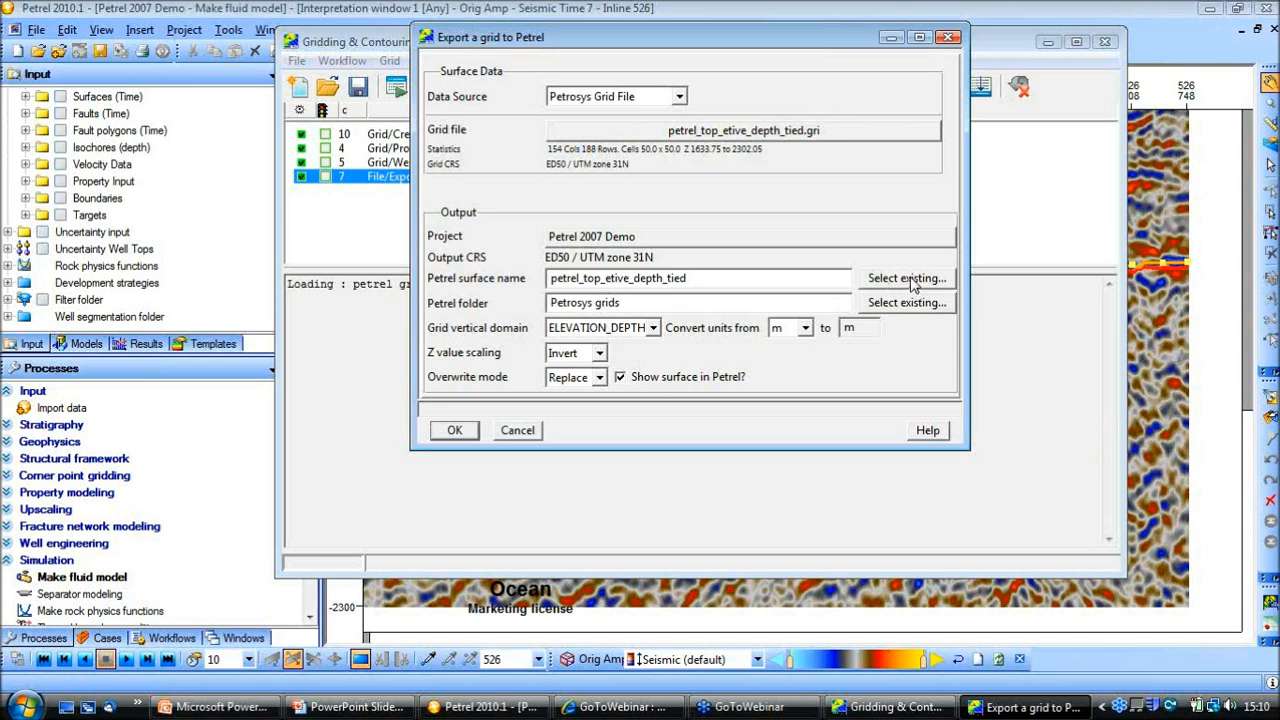
{"action": "left_click", "coordinate": [907, 279]}
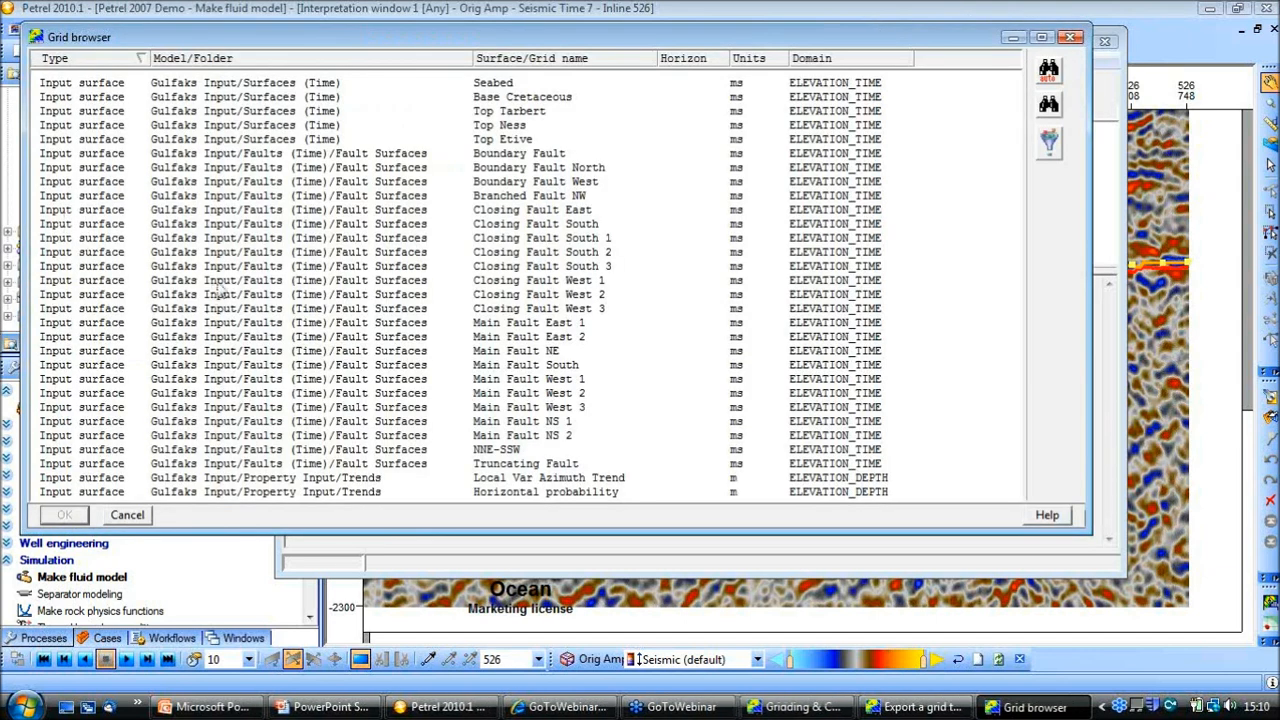
{"action": "left_click", "coordinate": [128, 516]}
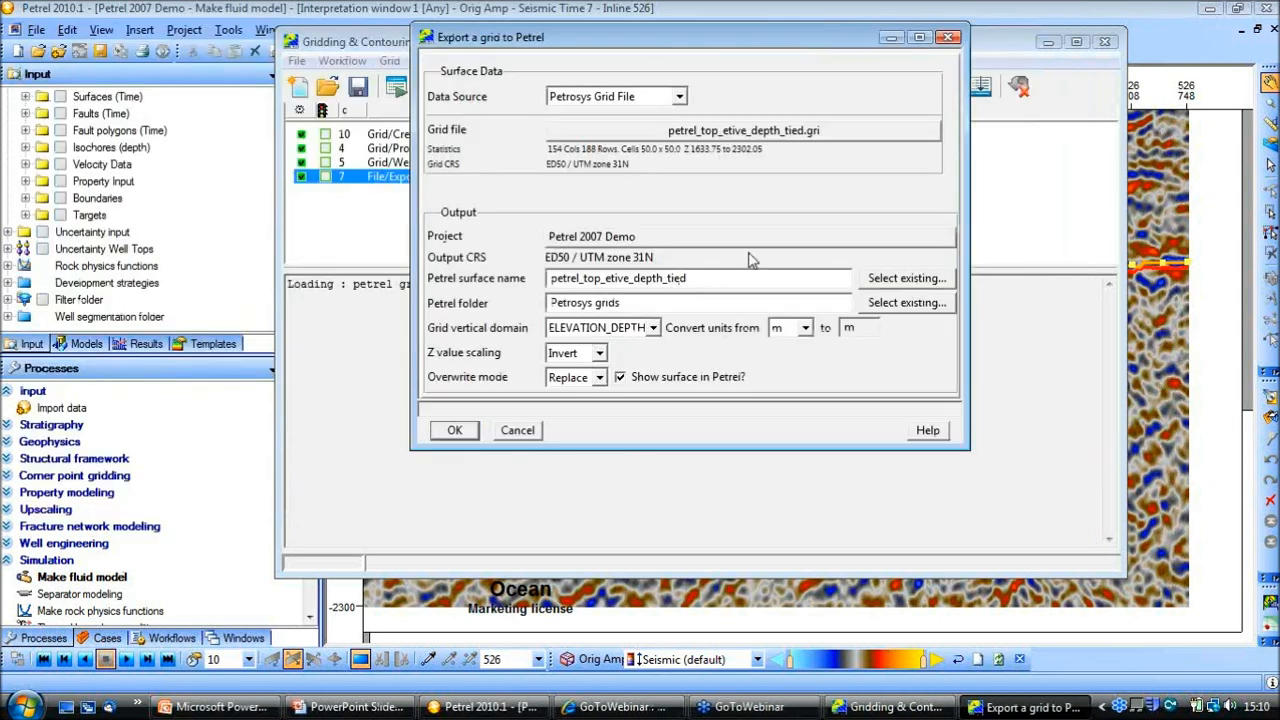
{"action": "type", "text": "/"}
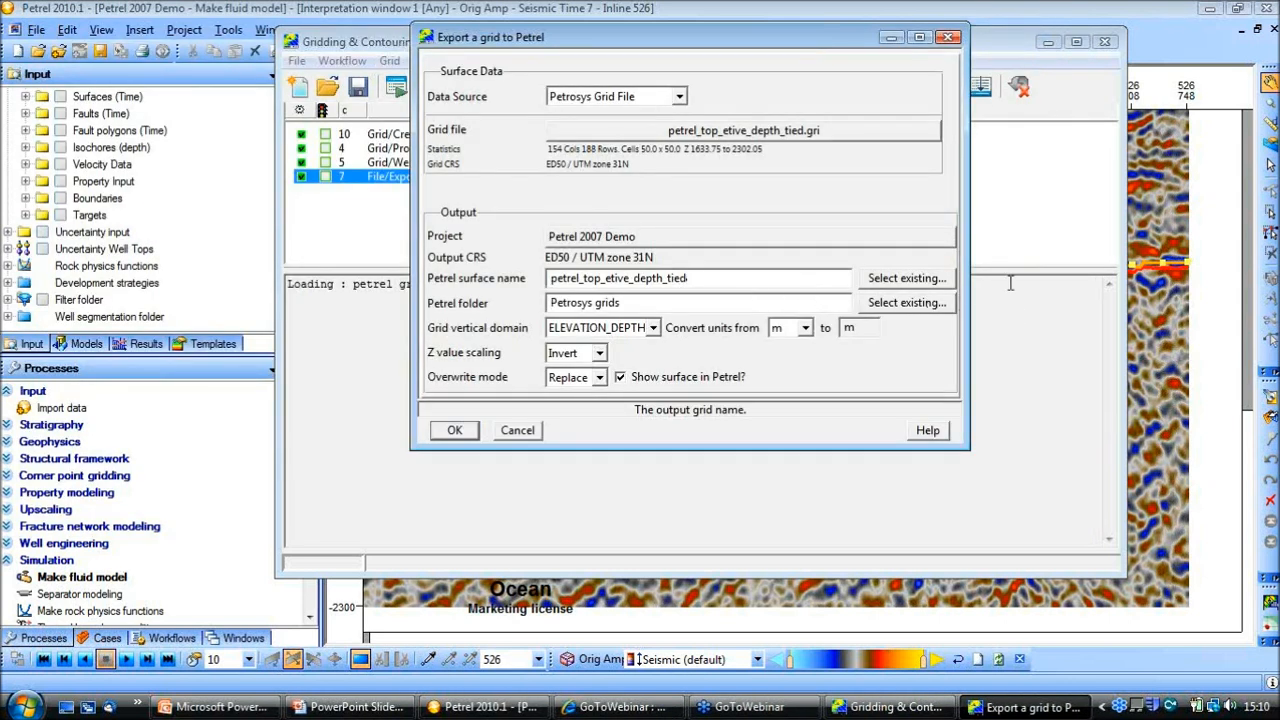
Step: Look through the existing Petrel destination folders for the exported grid and close the export task without changes
{"action": "left_click", "coordinate": [906, 303]}
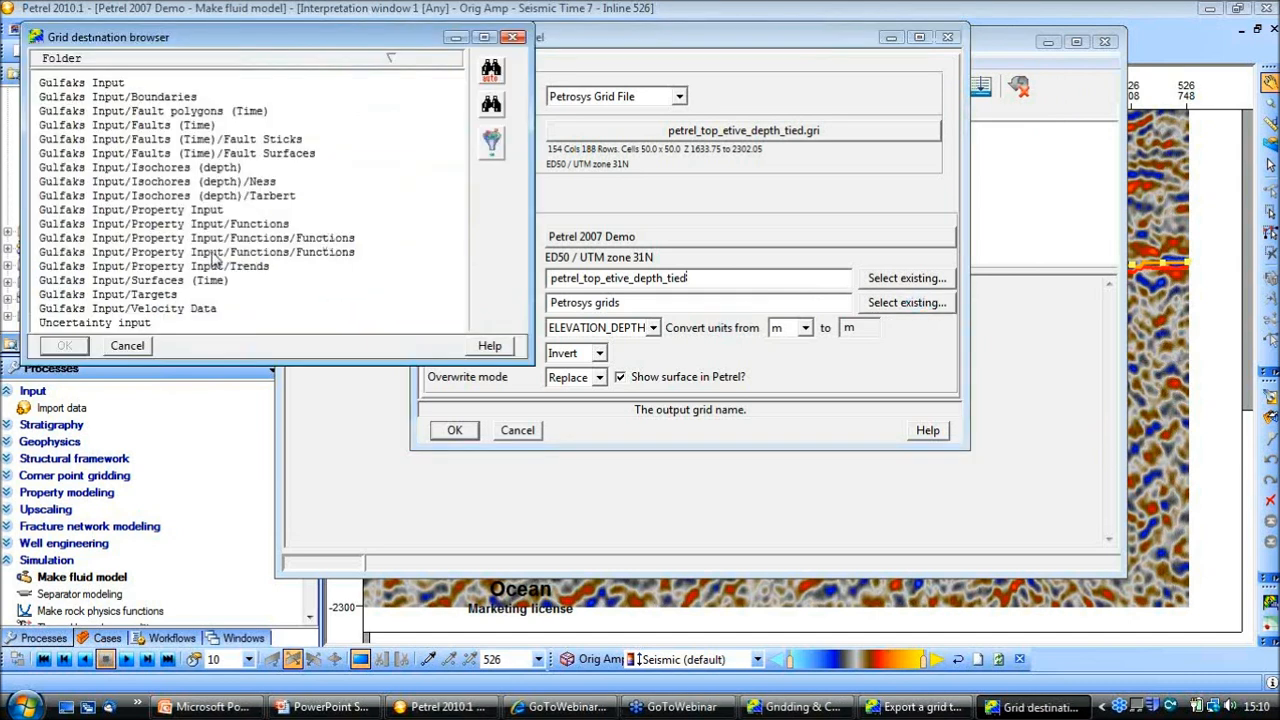
{"action": "left_click", "coordinate": [136, 346]}
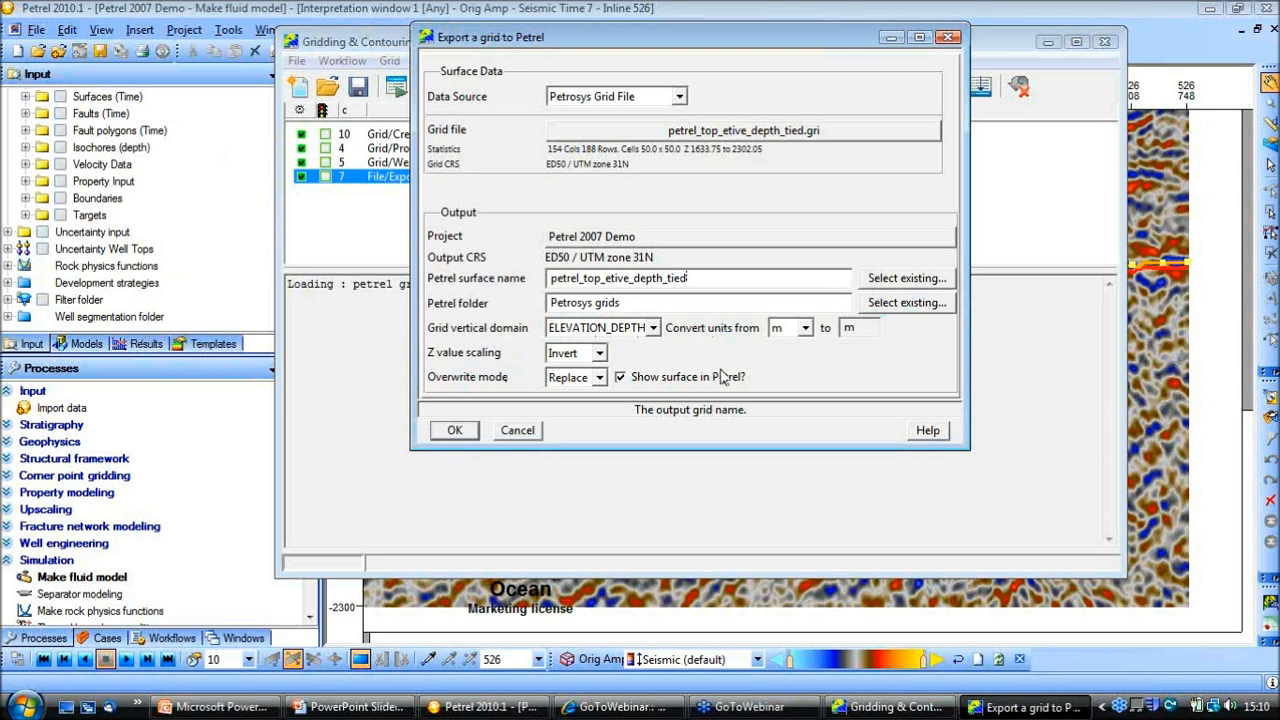
{"action": "left_click", "coordinate": [517, 432]}
{"action": "left_click", "coordinate": [915, 706]}
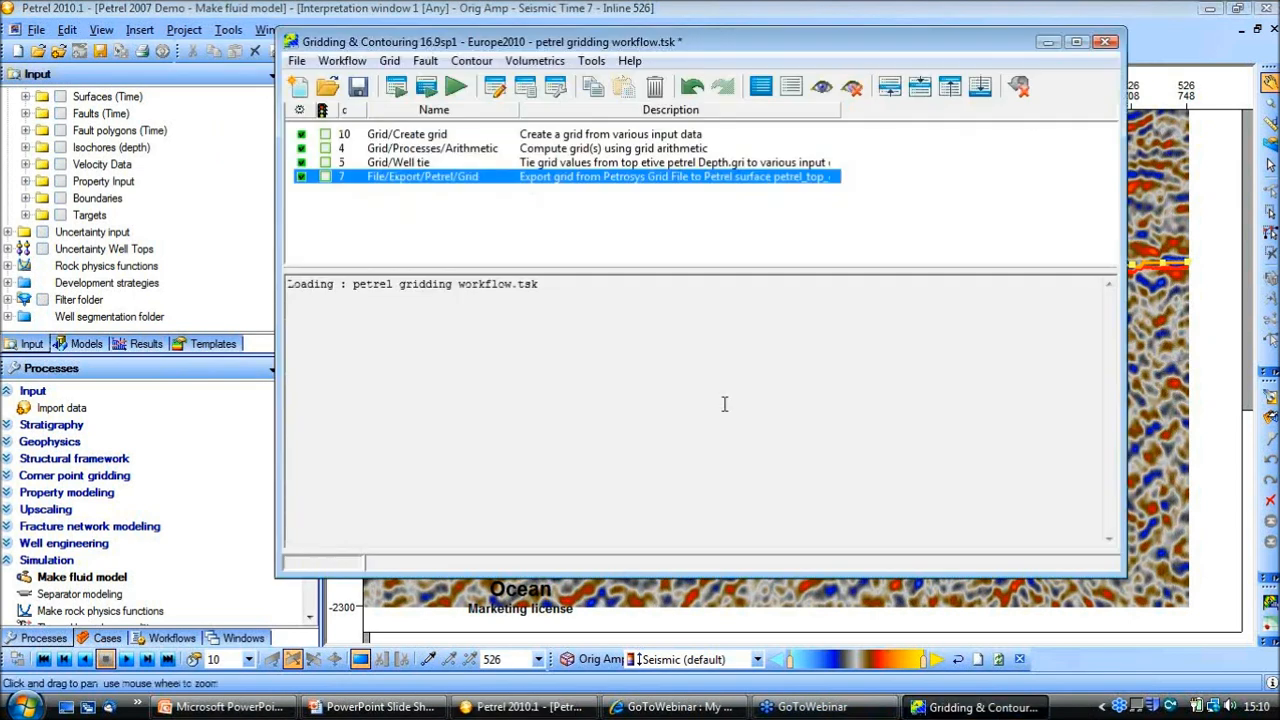
Step: Run all active tasks of the gridding workflow and allow the existing grid and contour files to be overwritten
{"action": "left_click", "coordinate": [452, 136]}
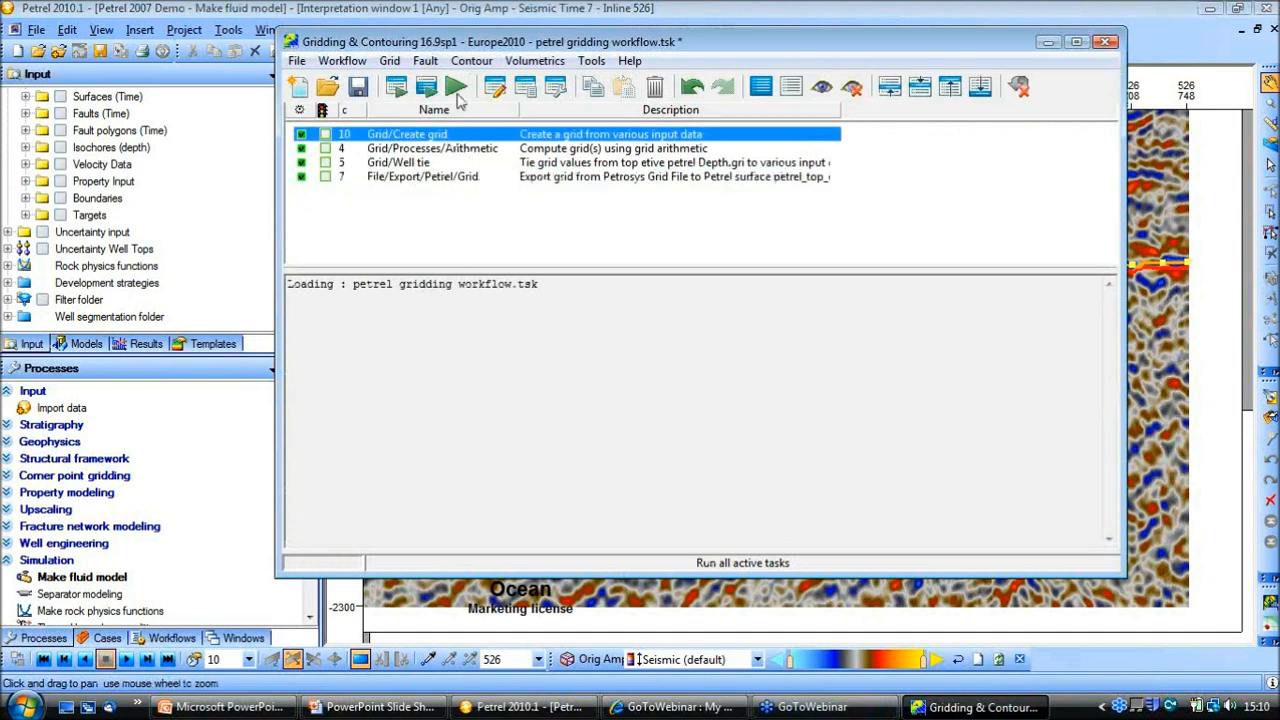
{"action": "left_click", "coordinate": [457, 90]}
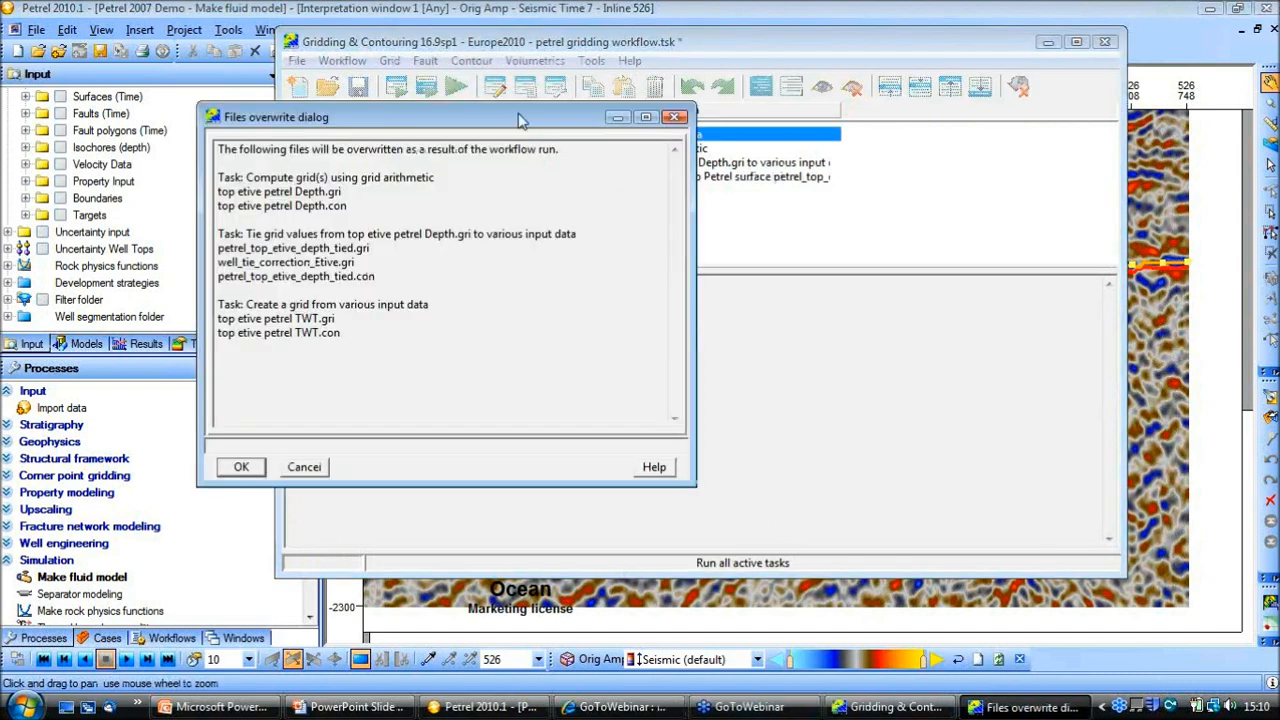
{"action": "left_click", "coordinate": [245, 465]}
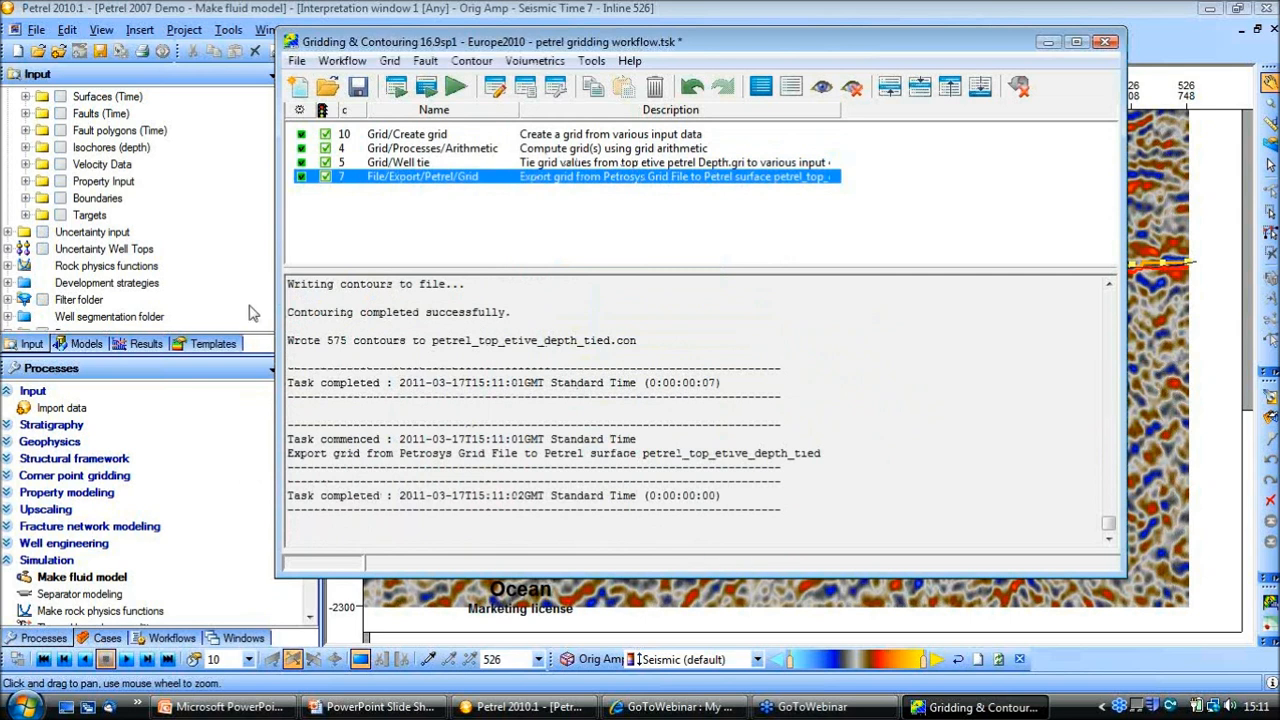
Step: Switch to Petrel and locate the exported petrel_top_etive_depth_tied surface in the Petrosys grids folder of the input data
{"action": "left_click", "coordinate": [265, 10]}
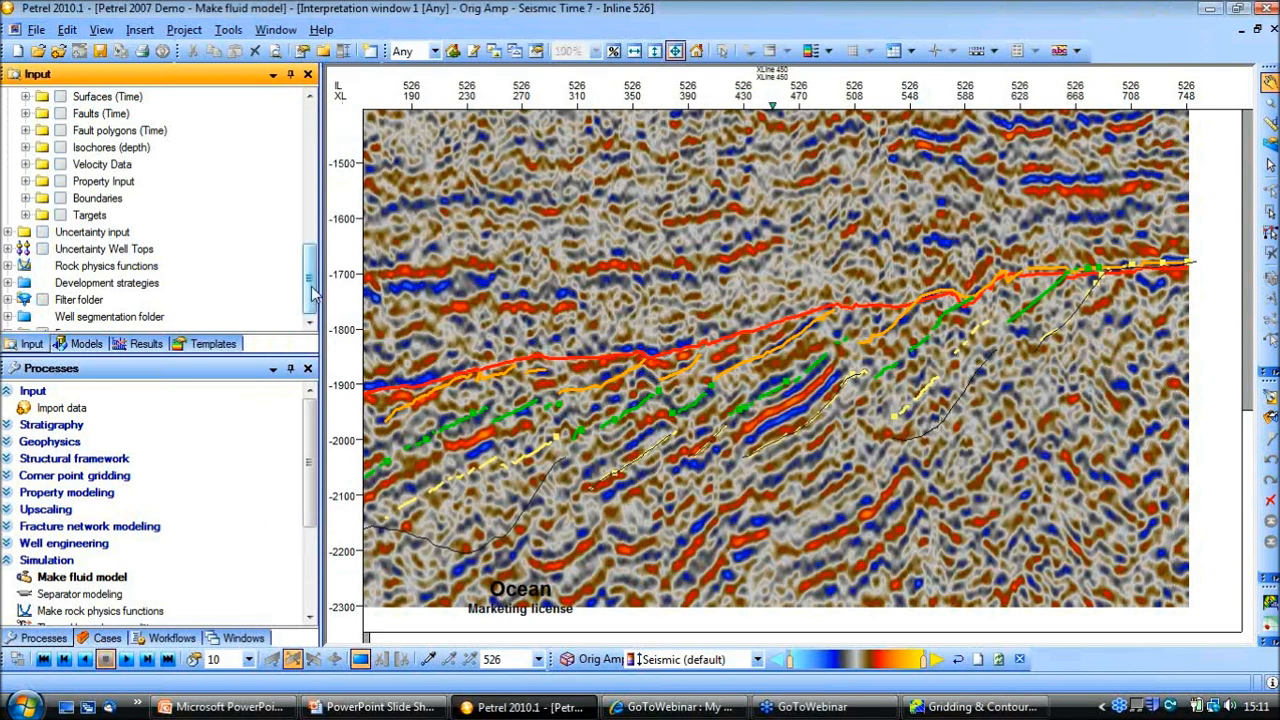
{"action": "left_click", "coordinate": [313, 314]}
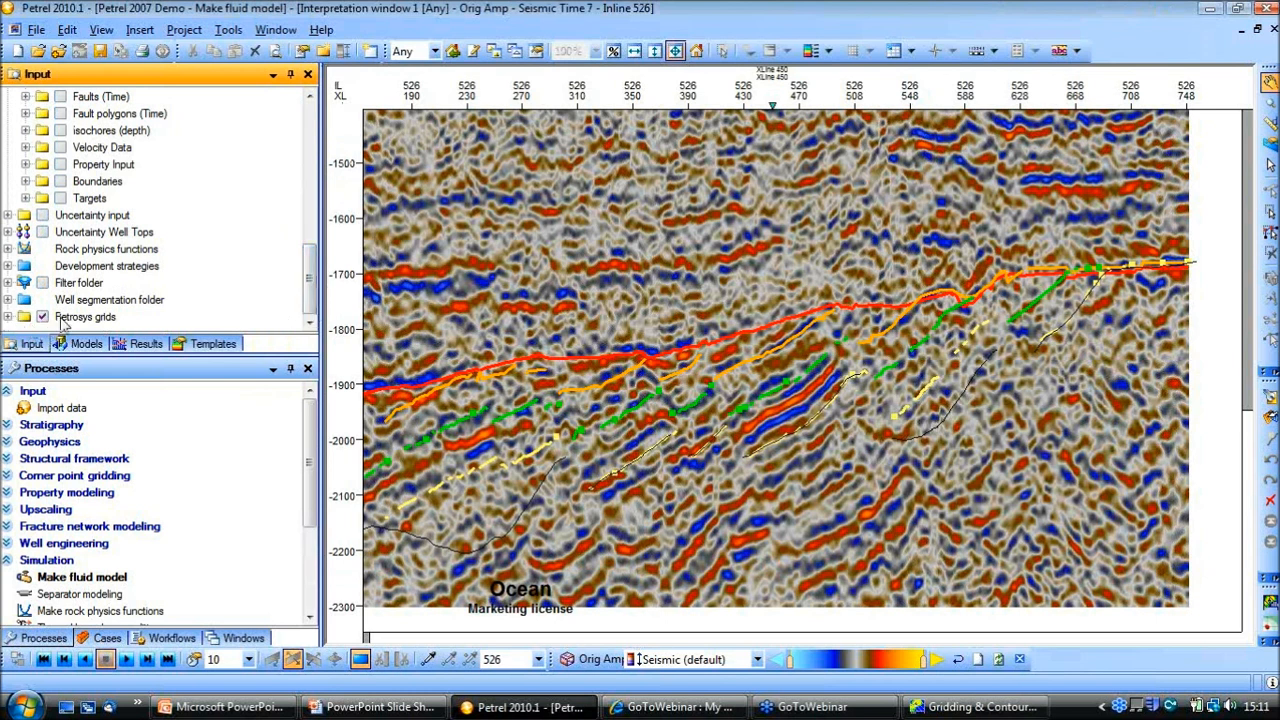
{"action": "left_click", "coordinate": [8, 317]}
{"action": "scroll", "coordinate": [310, 263], "scroll_direction": "down", "scroll_amount": 1}
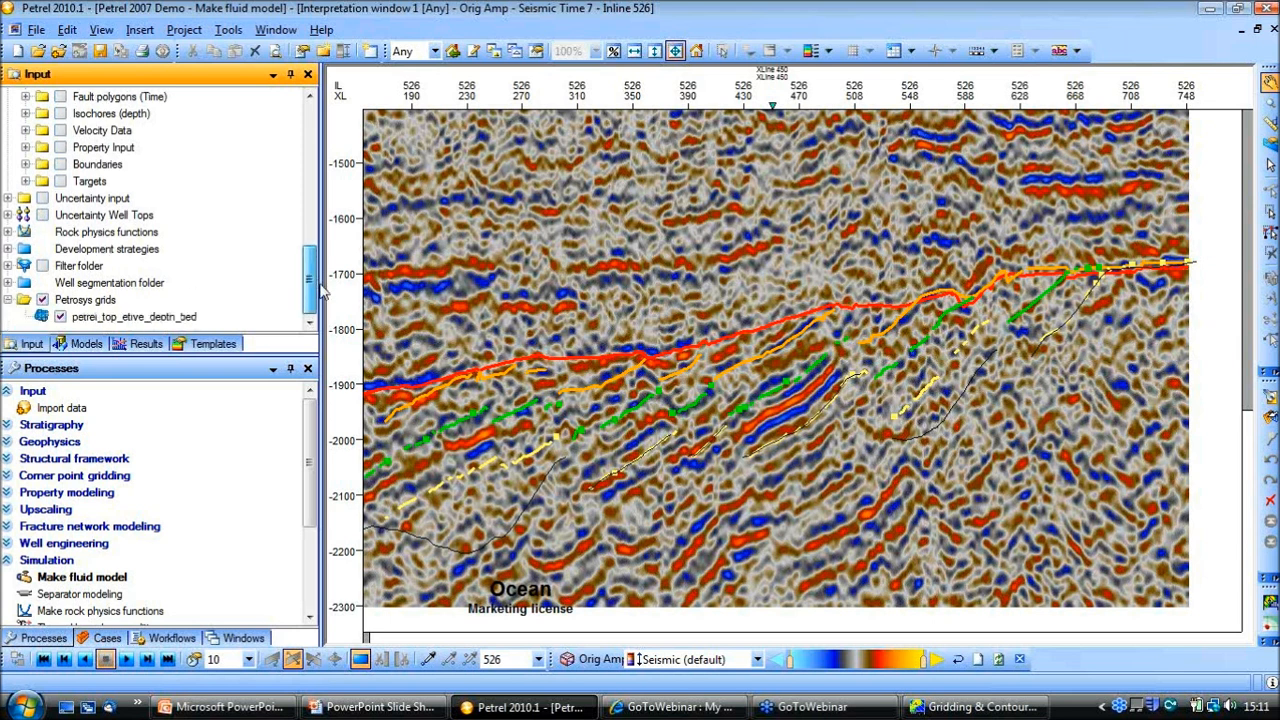
{"action": "left_click", "coordinate": [162, 318]}
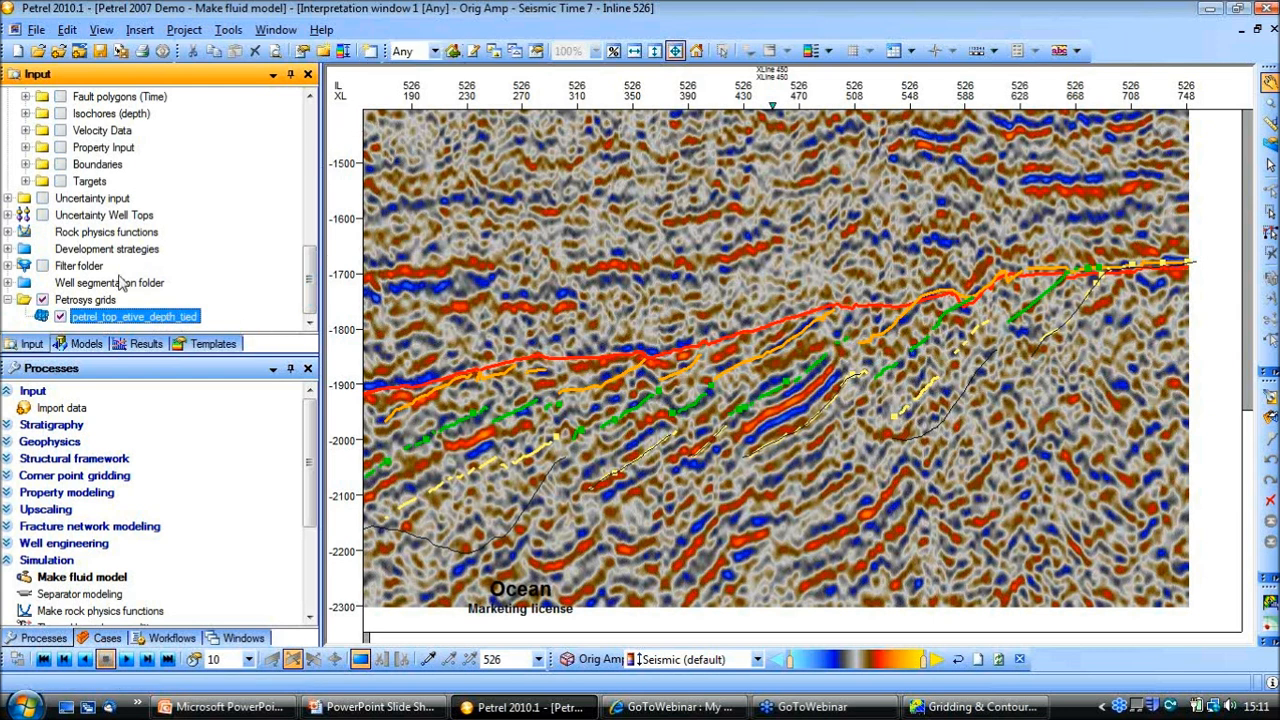
Step: Open the settings of the petrel_top_etive_depth_tied surface and review its color scale and general information
{"action": "right_click", "coordinate": [128, 320]}
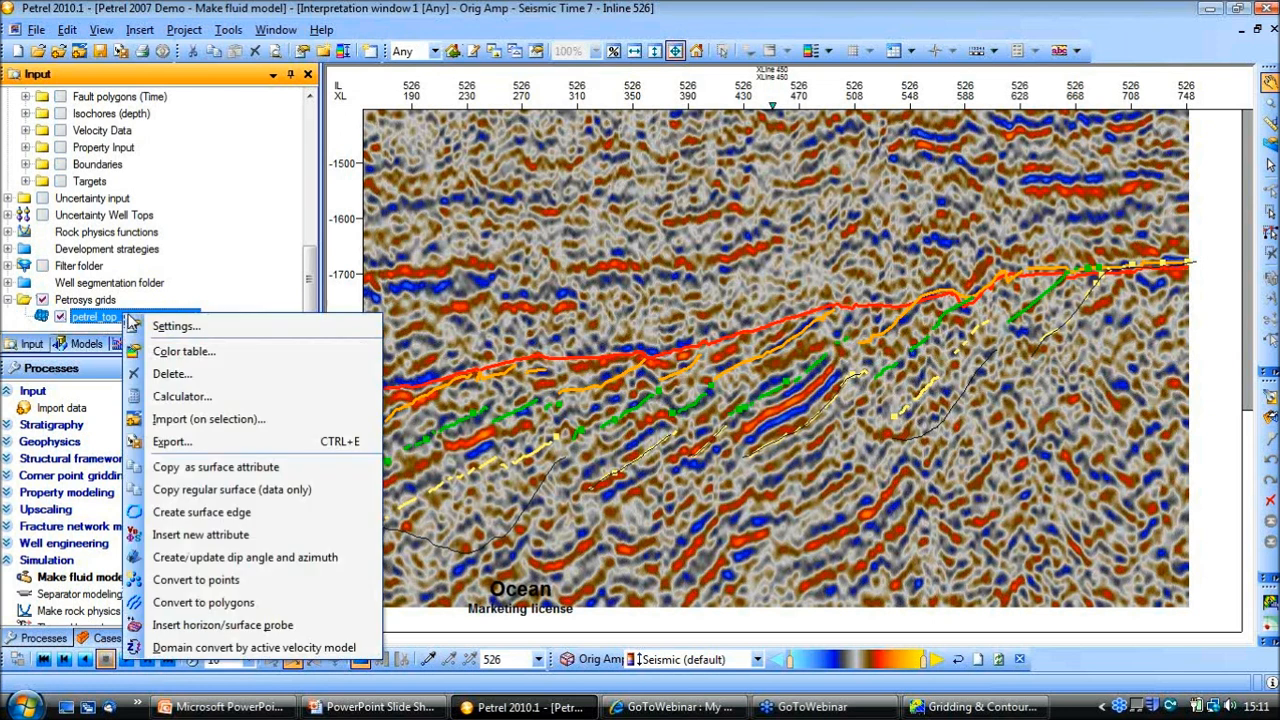
{"action": "left_click", "coordinate": [172, 327]}
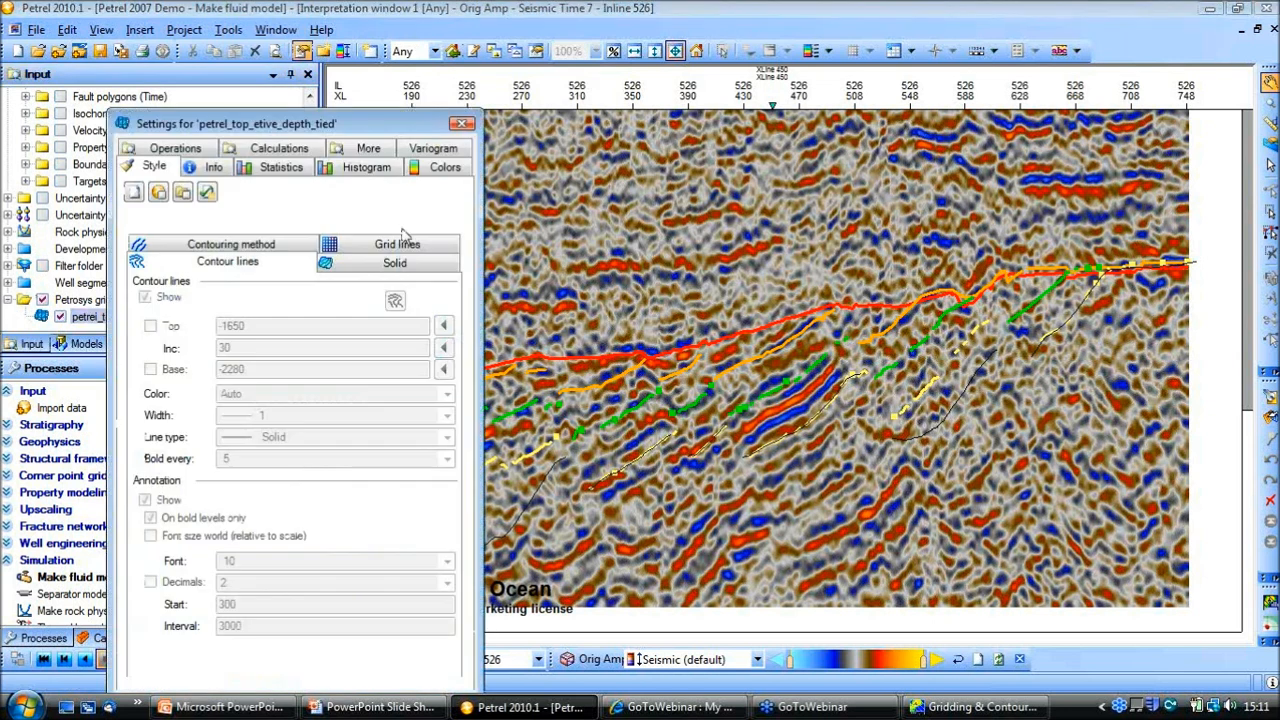
{"action": "left_click", "coordinate": [442, 168]}
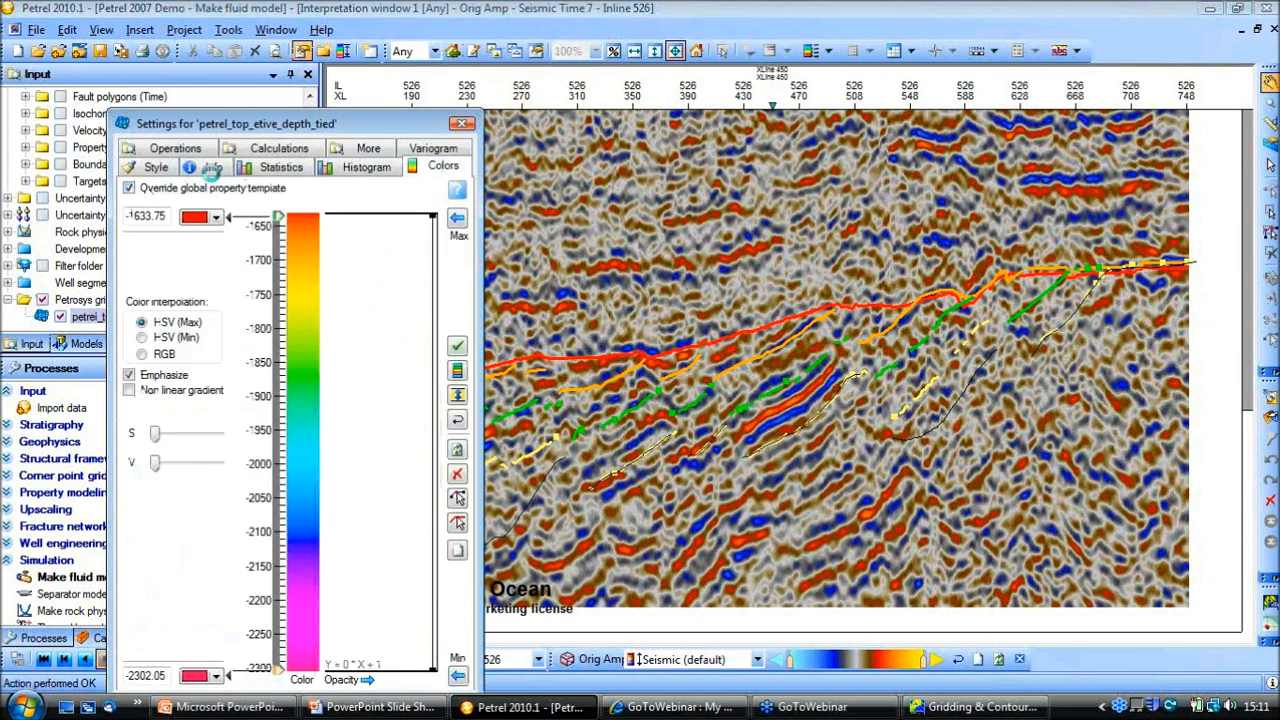
{"action": "left_click", "coordinate": [211, 167]}
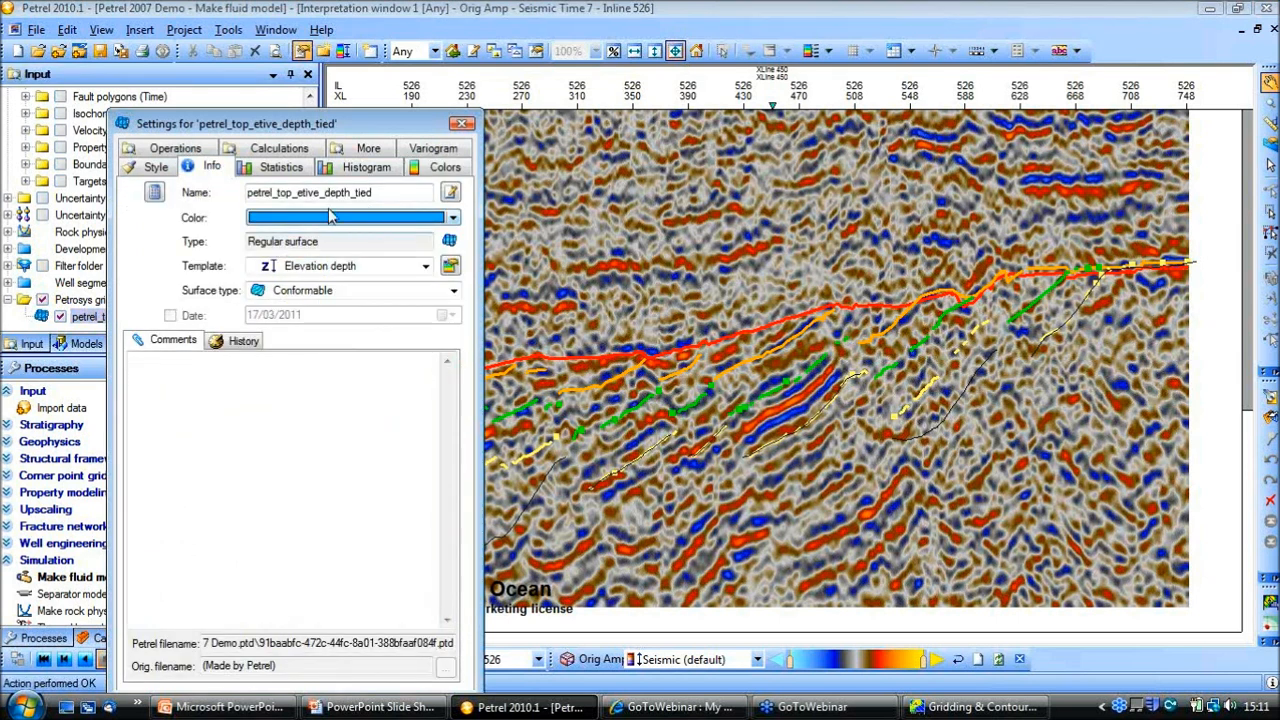
Step: Set the surface's grid lines to the Specified color with width 10 and apply the style
{"action": "left_click", "coordinate": [150, 168]}
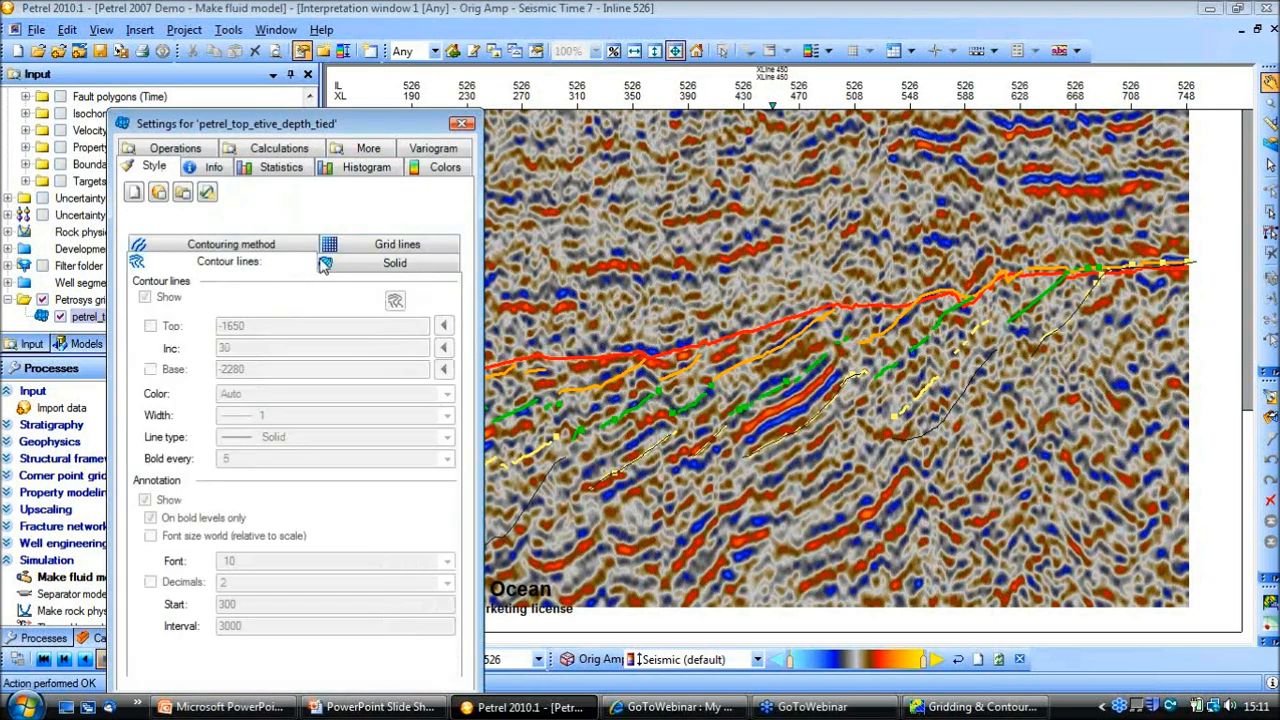
{"action": "left_click", "coordinate": [378, 248]}
{"action": "left_click", "coordinate": [256, 301]}
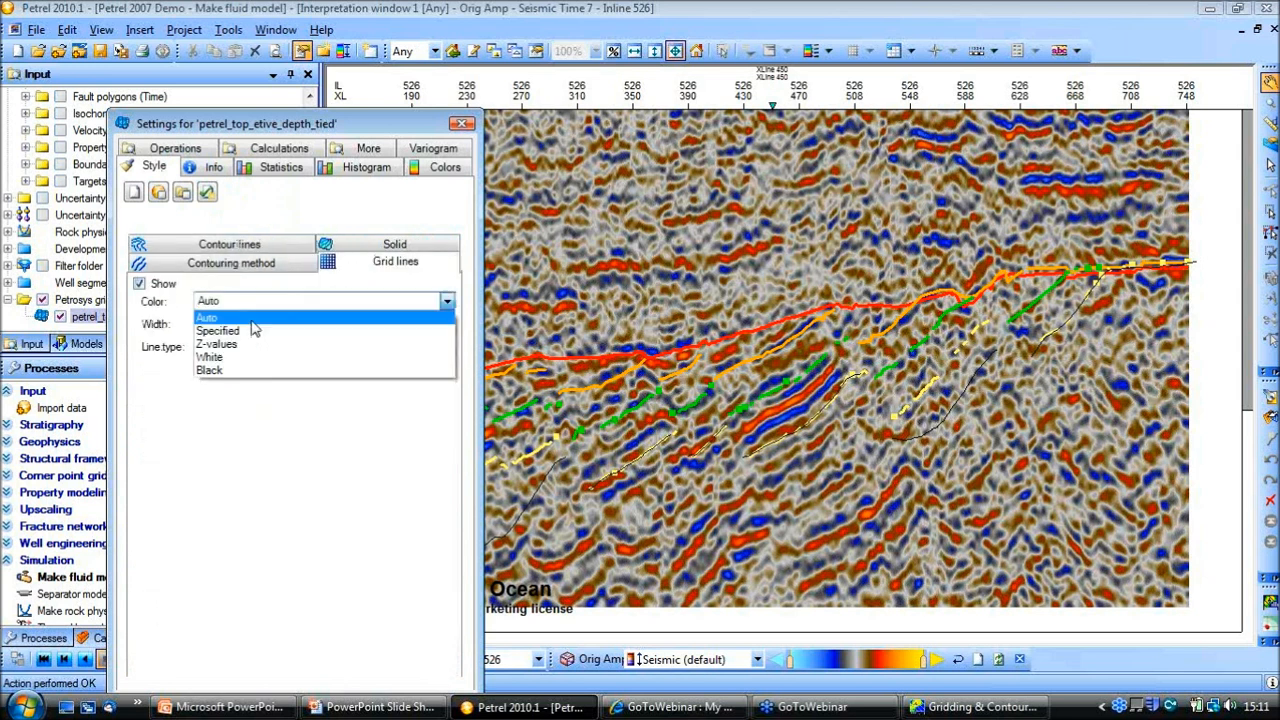
{"action": "left_click", "coordinate": [251, 332]}
{"action": "left_click", "coordinate": [258, 324]}
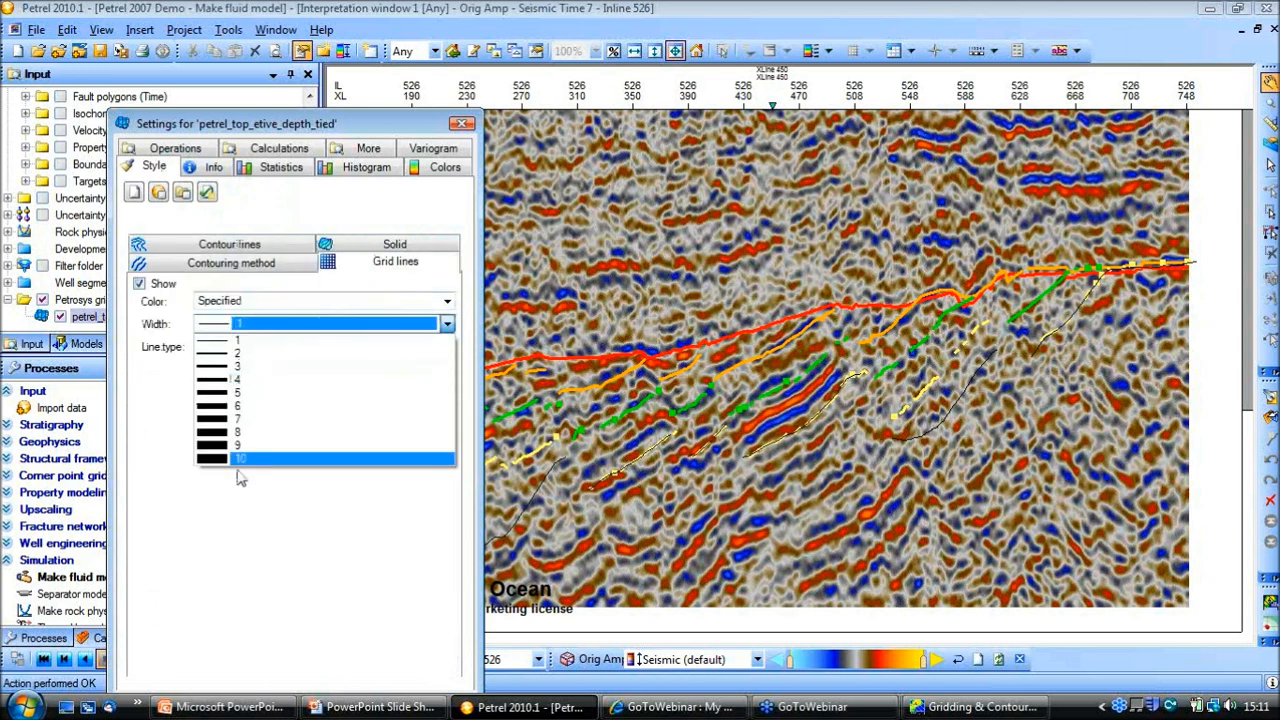
{"action": "left_click", "coordinate": [241, 460]}
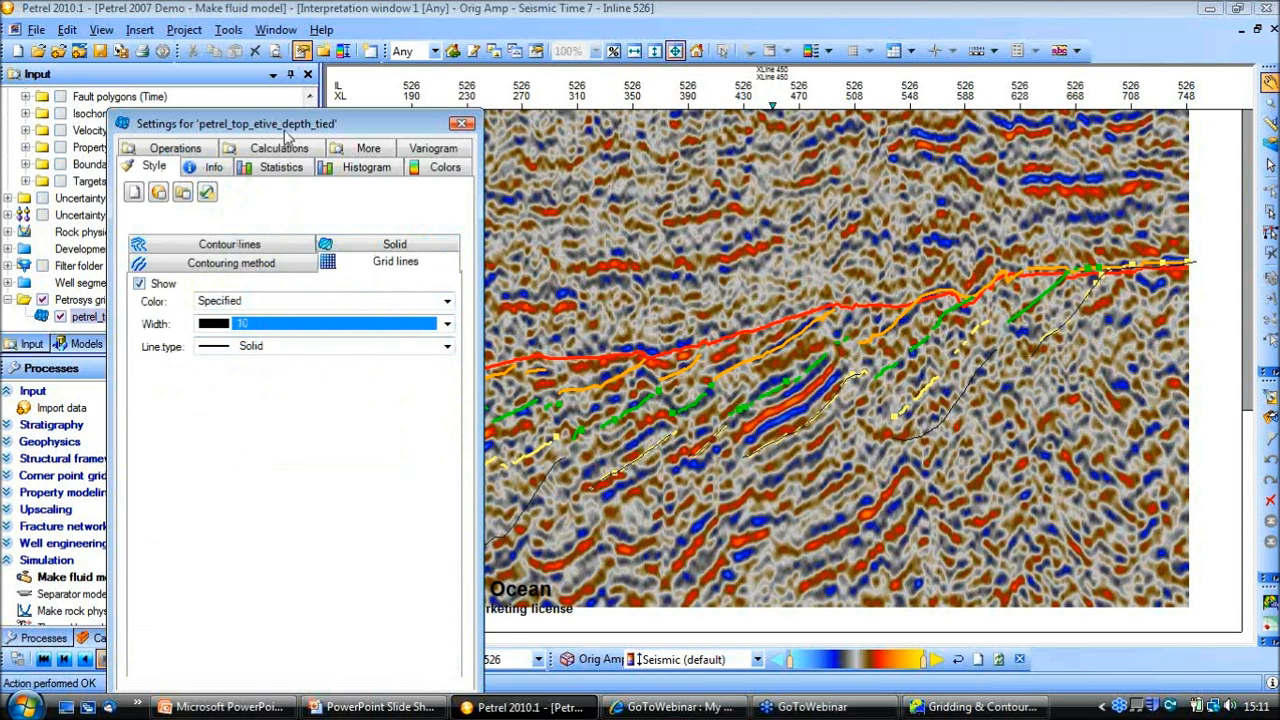
{"action": "left_click_drag", "start_coordinate": [295, 130], "coordinate": [270, 27]}
{"action": "left_click", "coordinate": [239, 601]}
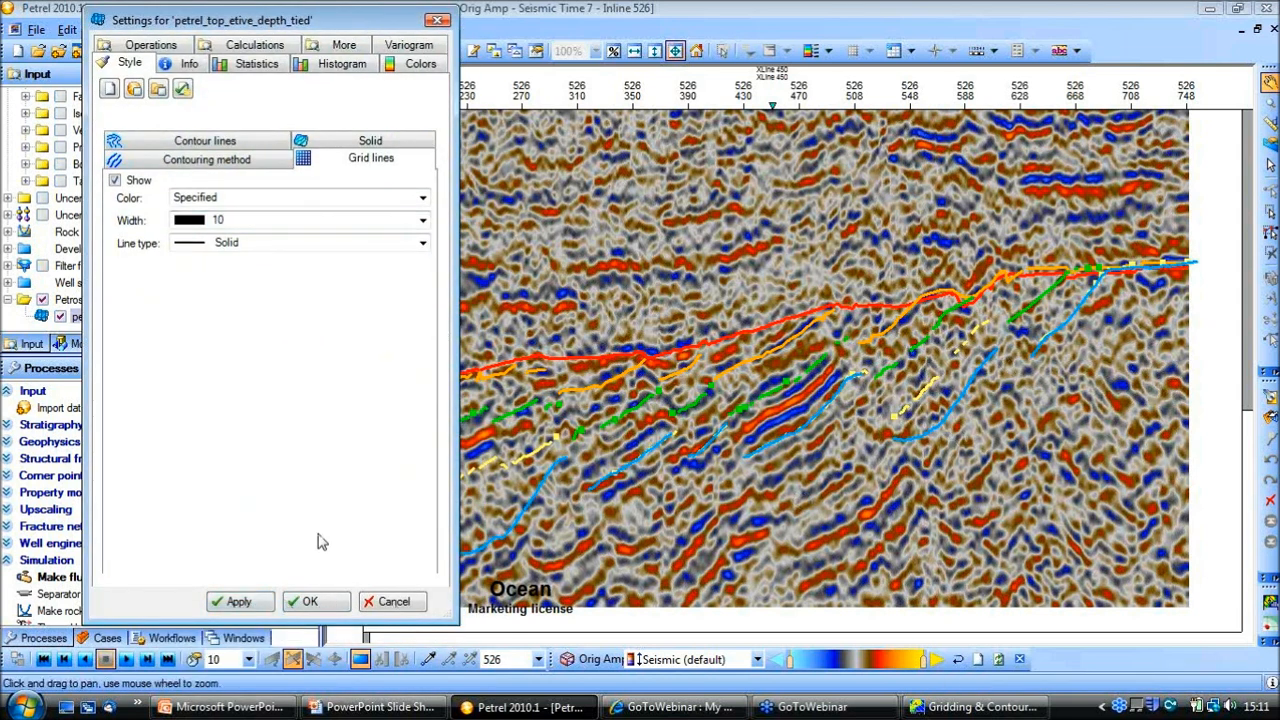
{"action": "left_click", "coordinate": [308, 601]}
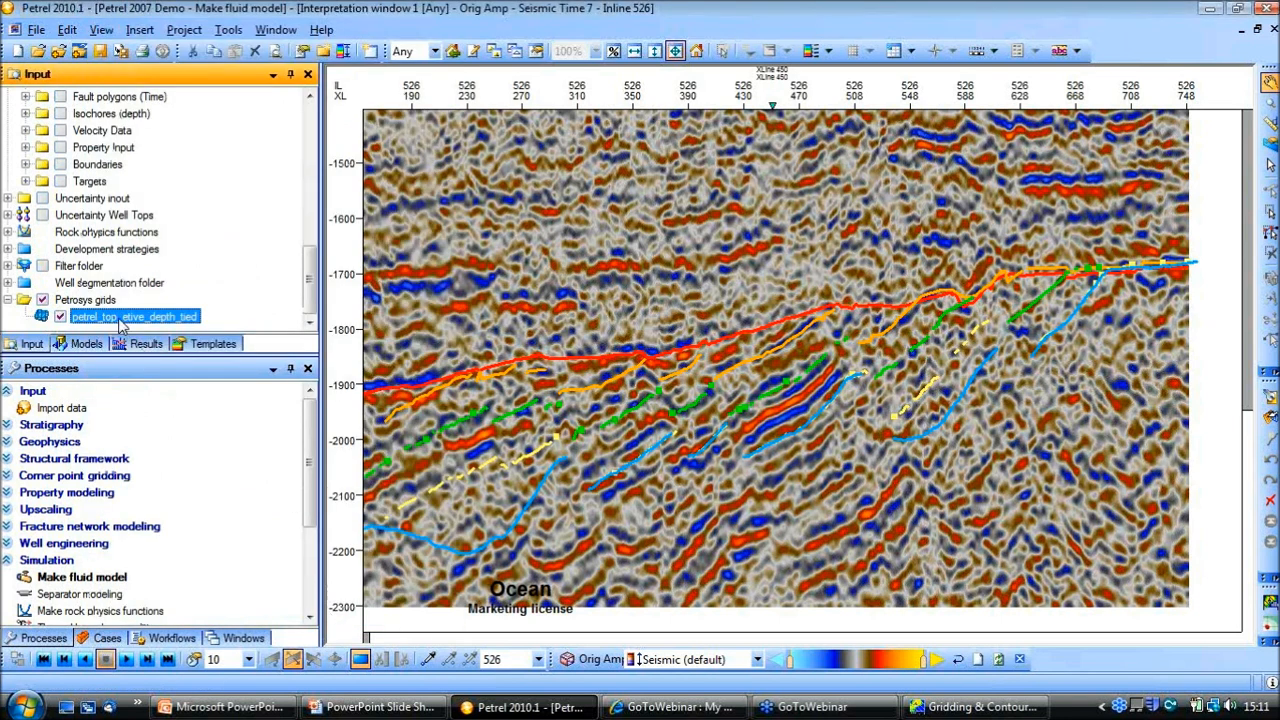
{"action": "left_click", "coordinate": [61, 317]}
Step: Switch to the PowerPoint slide show to present the Mapping Plugin slide and return to Petrel
{"action": "left_click", "coordinate": [350, 710]}
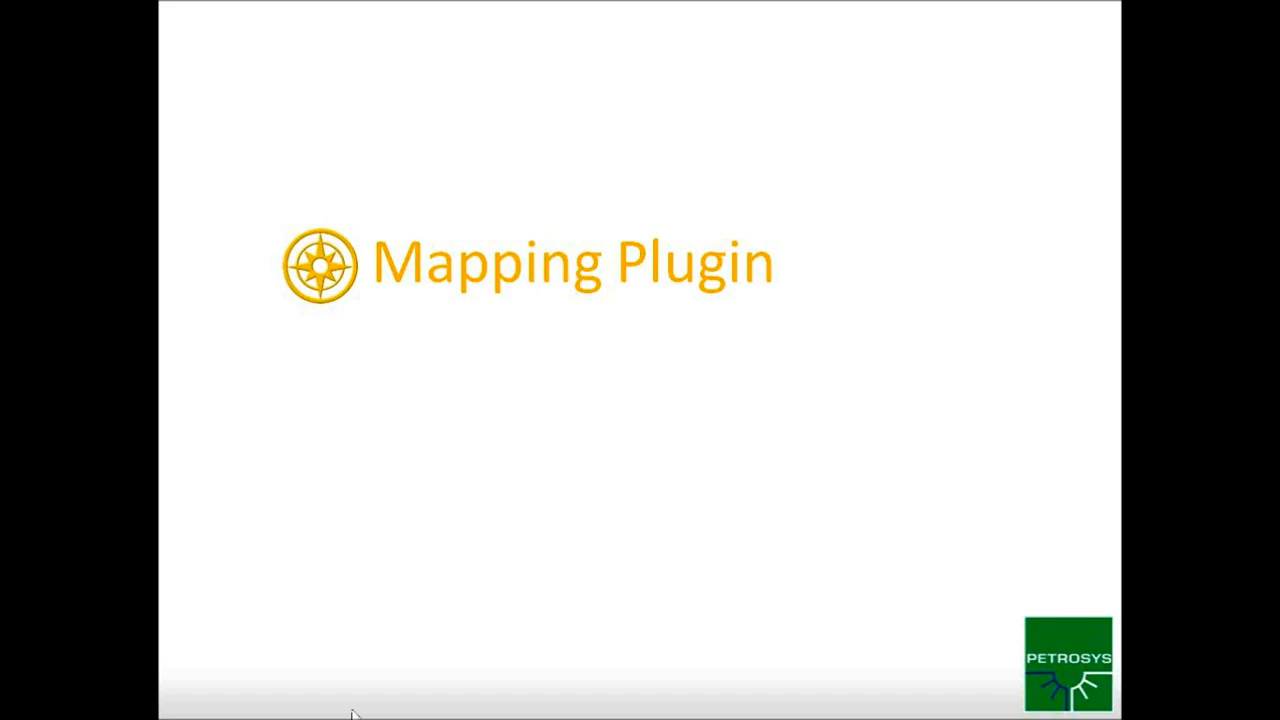
{"action": "key", "text": "alt+Tab"}
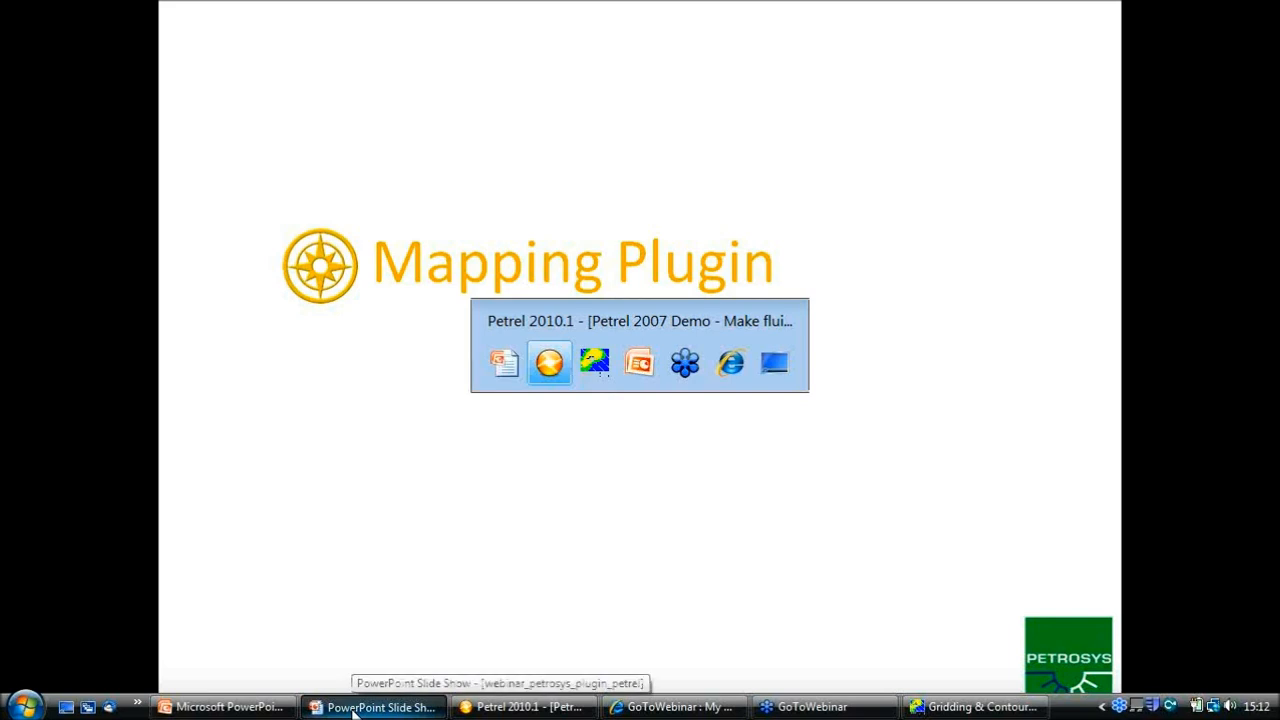
{"action": "key", "text": "alt+Tab"}
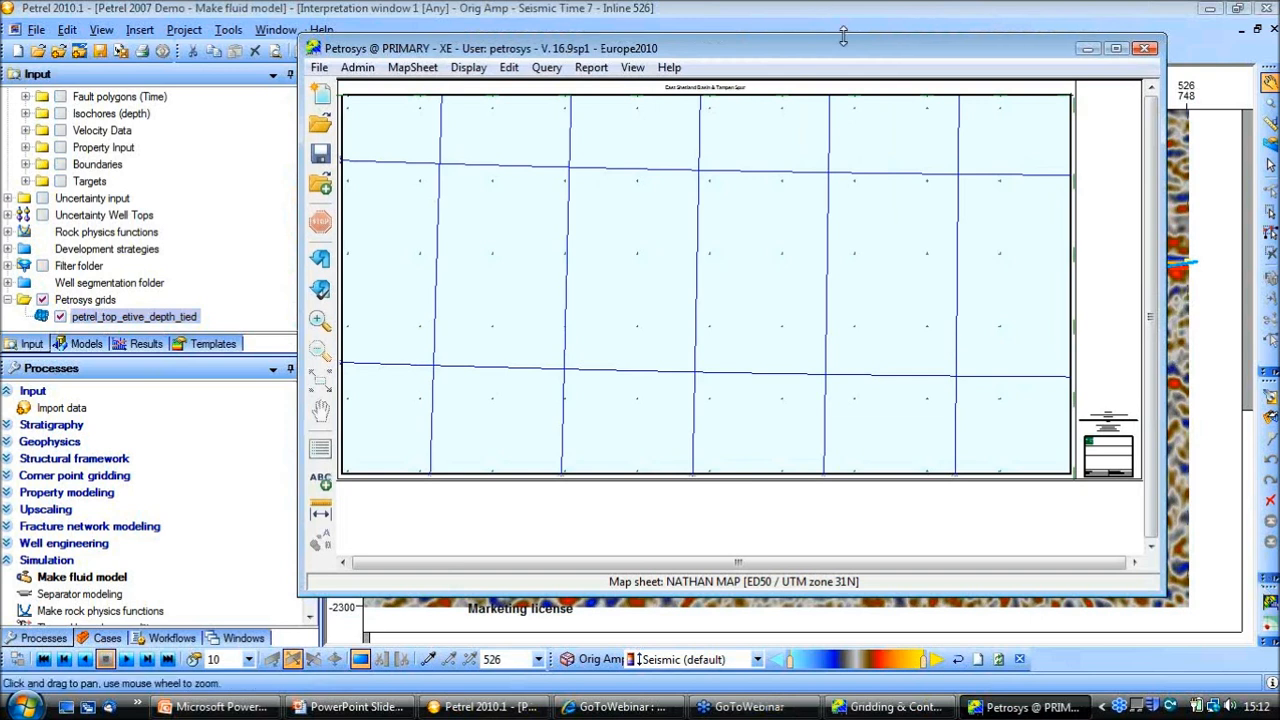
Step: Maximize the Petrosys mapping window and open the recent demo map .dbm file, accepting the ps_34-10_smt_project connection with blank credentials
{"action": "left_click", "coordinate": [319, 67]}
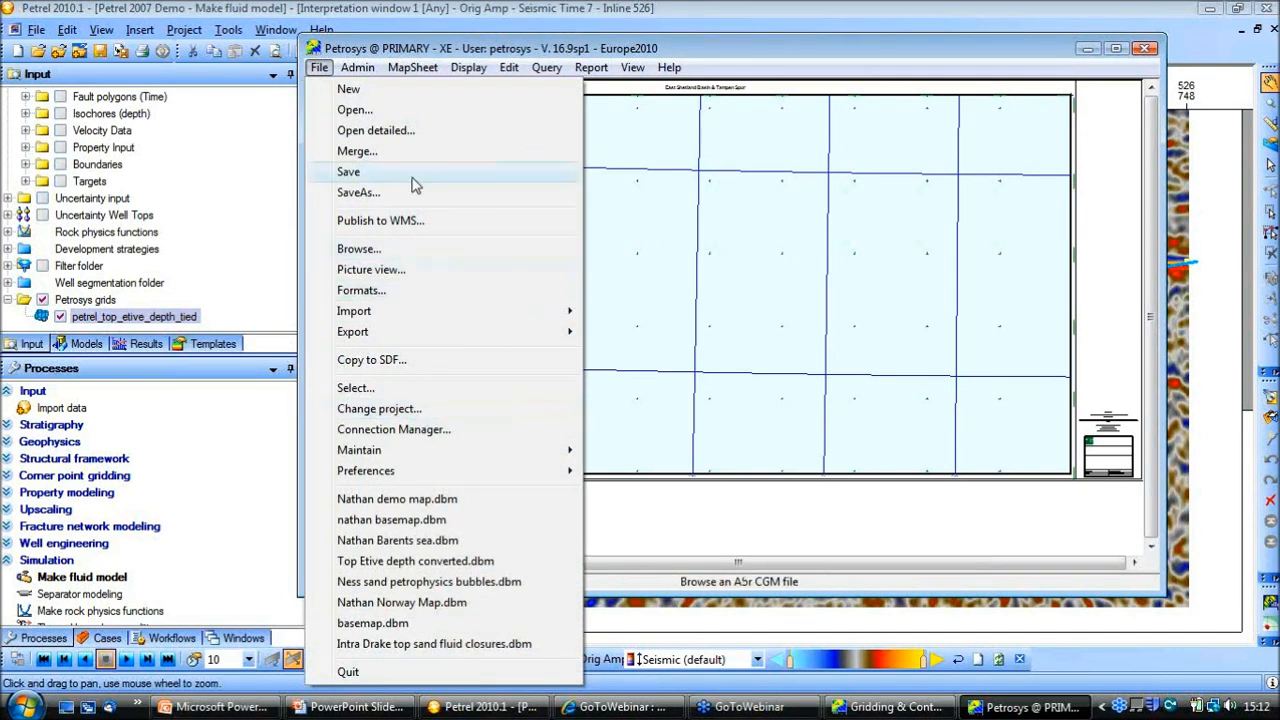
{"action": "left_click", "coordinate": [728, 42]}
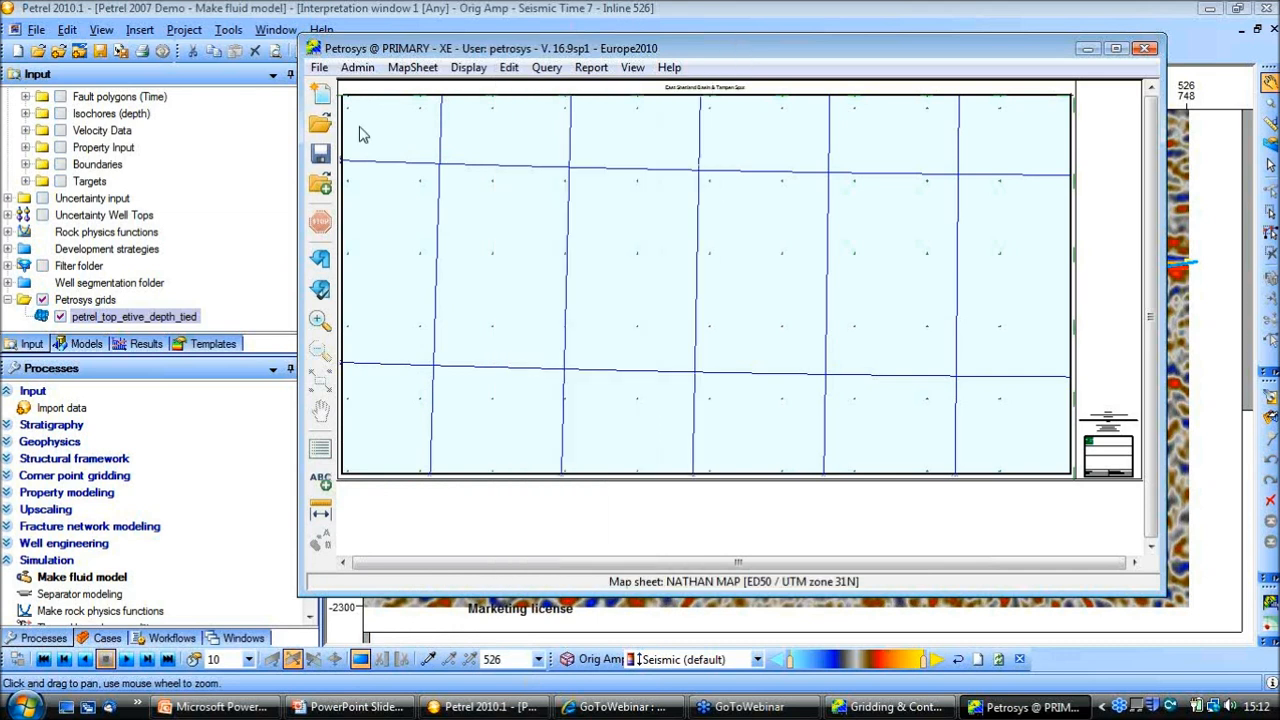
{"action": "left_click", "coordinate": [1116, 49]}
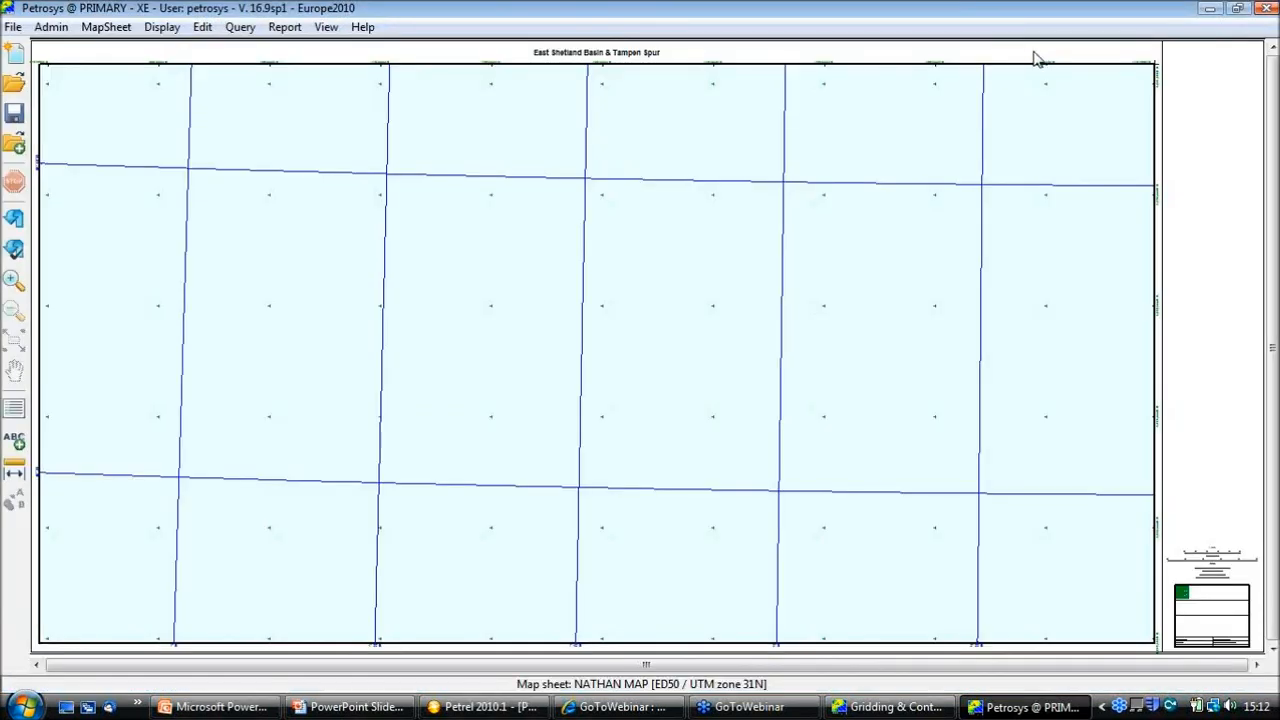
{"action": "left_click", "coordinate": [13, 27]}
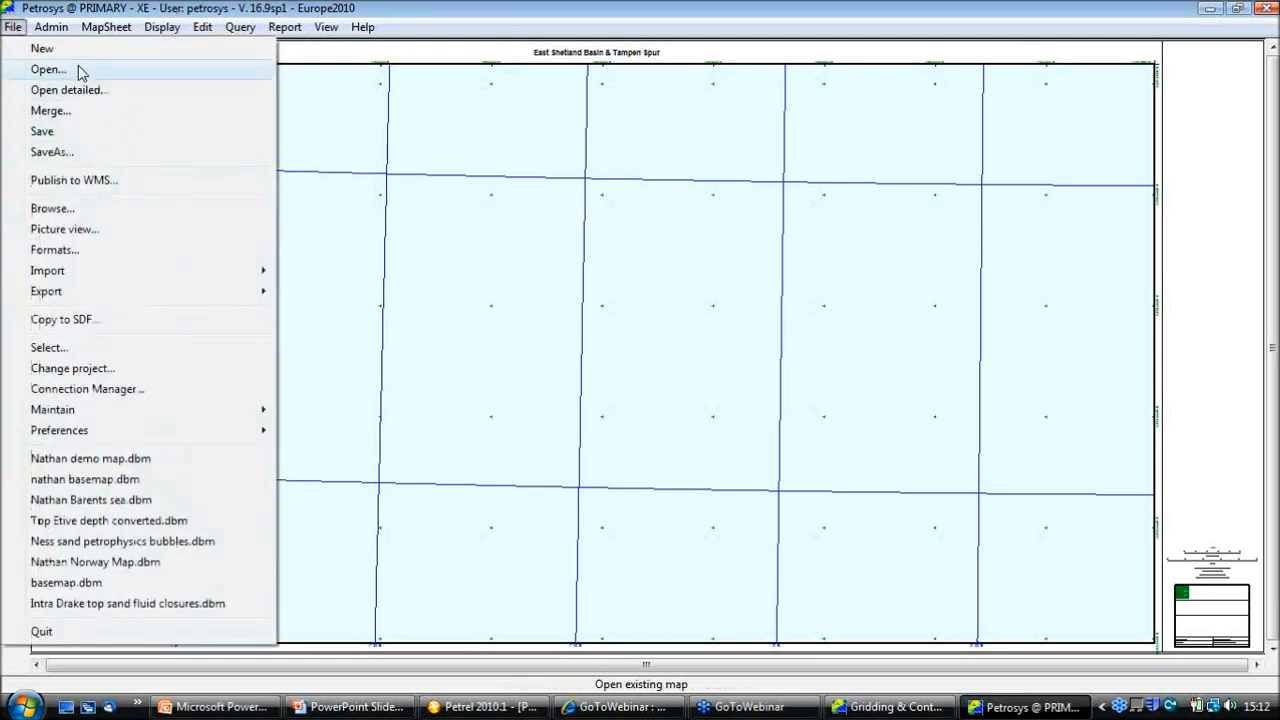
{"action": "left_click", "coordinate": [100, 458]}
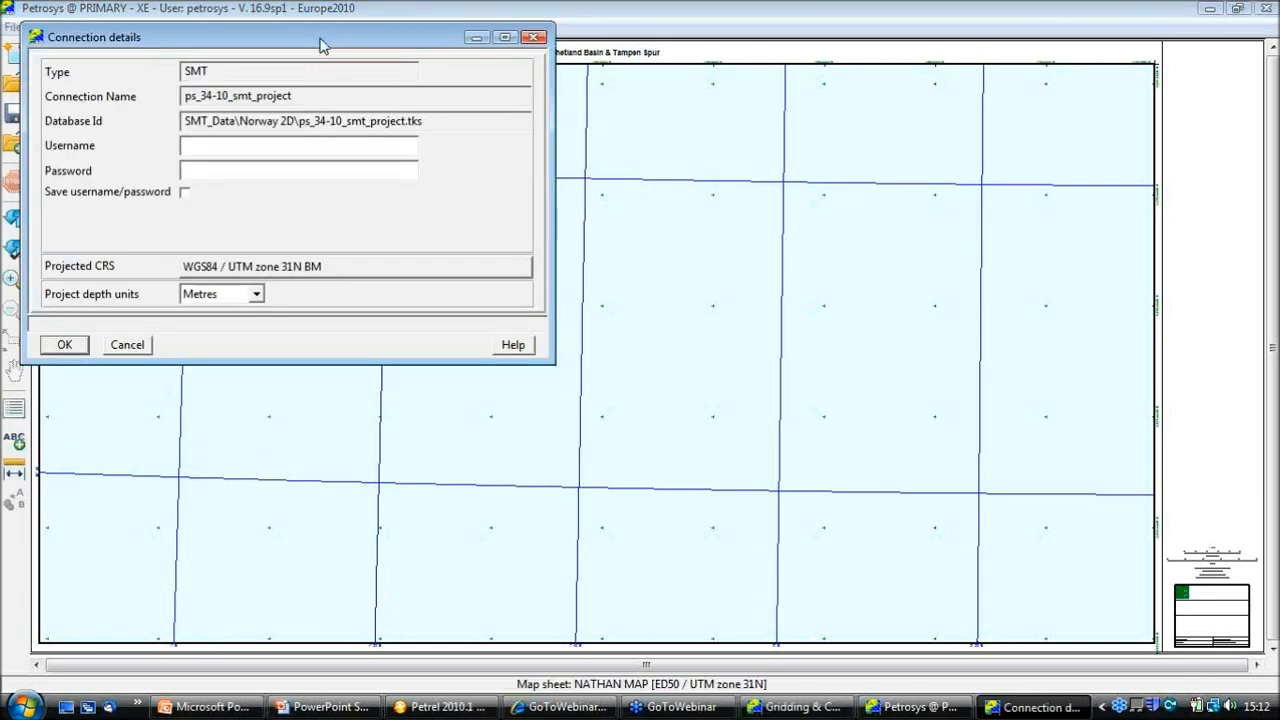
{"action": "left_click_drag", "start_coordinate": [325, 25], "coordinate": [538, 140]}
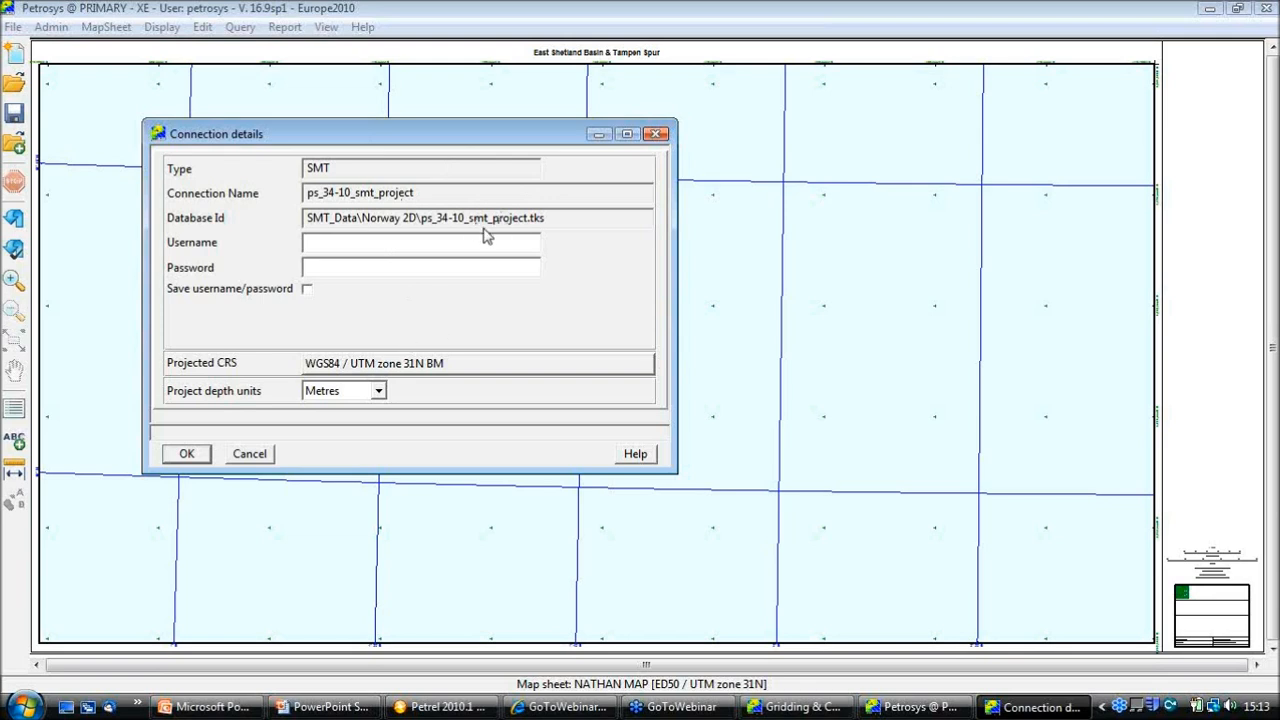
{"action": "left_click", "coordinate": [187, 454]}
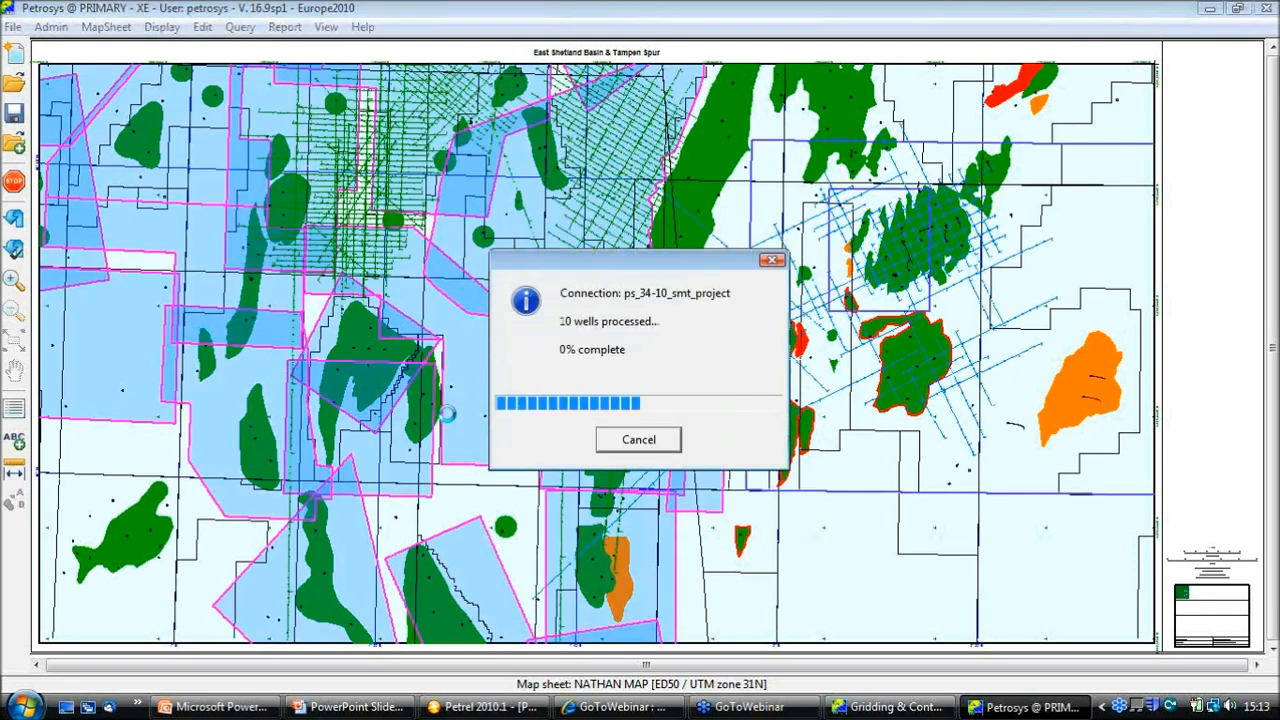
Step: Examine the demo map's full layer list with its data types and sources, and close the list without changes
{"action": "left_click", "coordinate": [161, 27]}
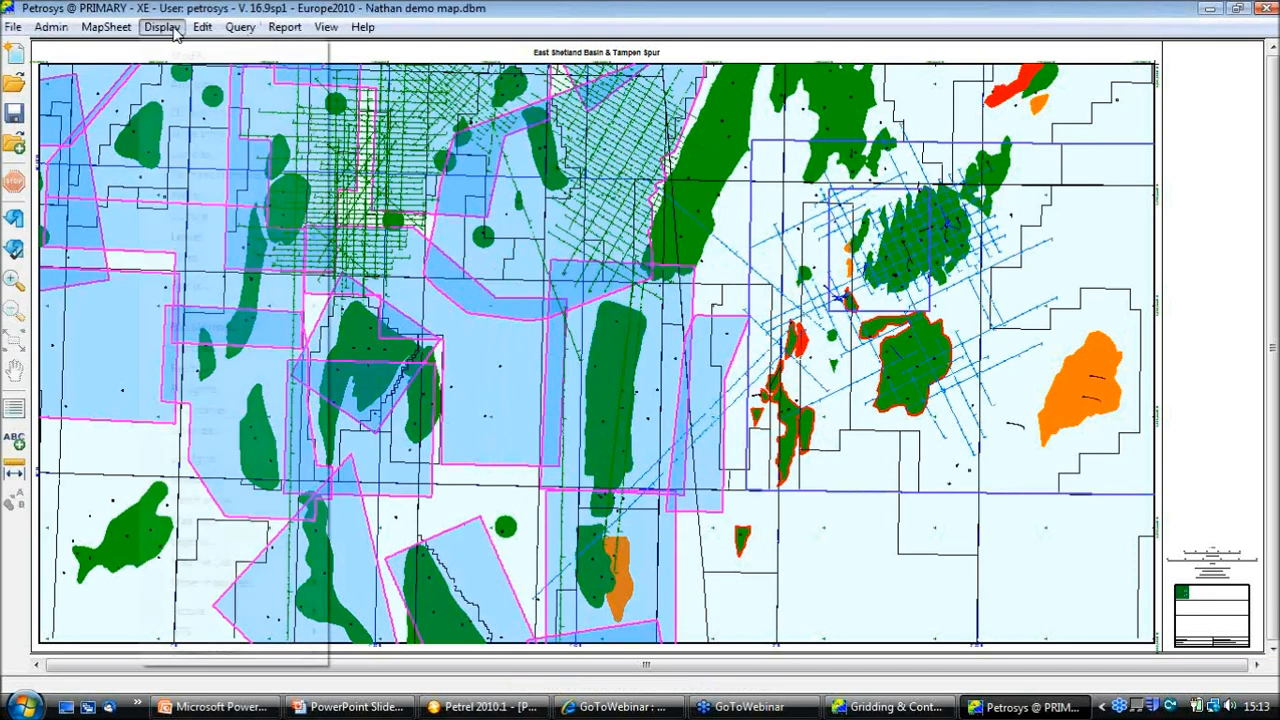
{"action": "left_click", "coordinate": [180, 51]}
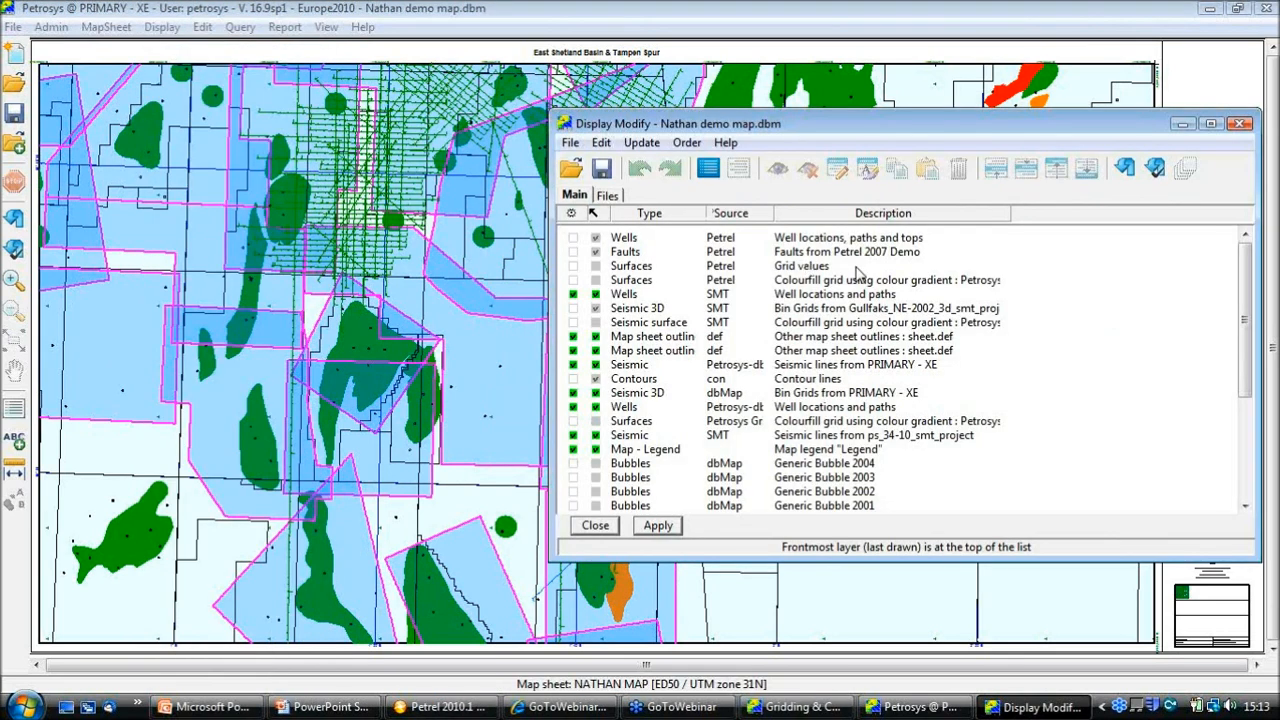
{"action": "left_click_drag", "start_coordinate": [853, 133], "coordinate": [471, 37]}
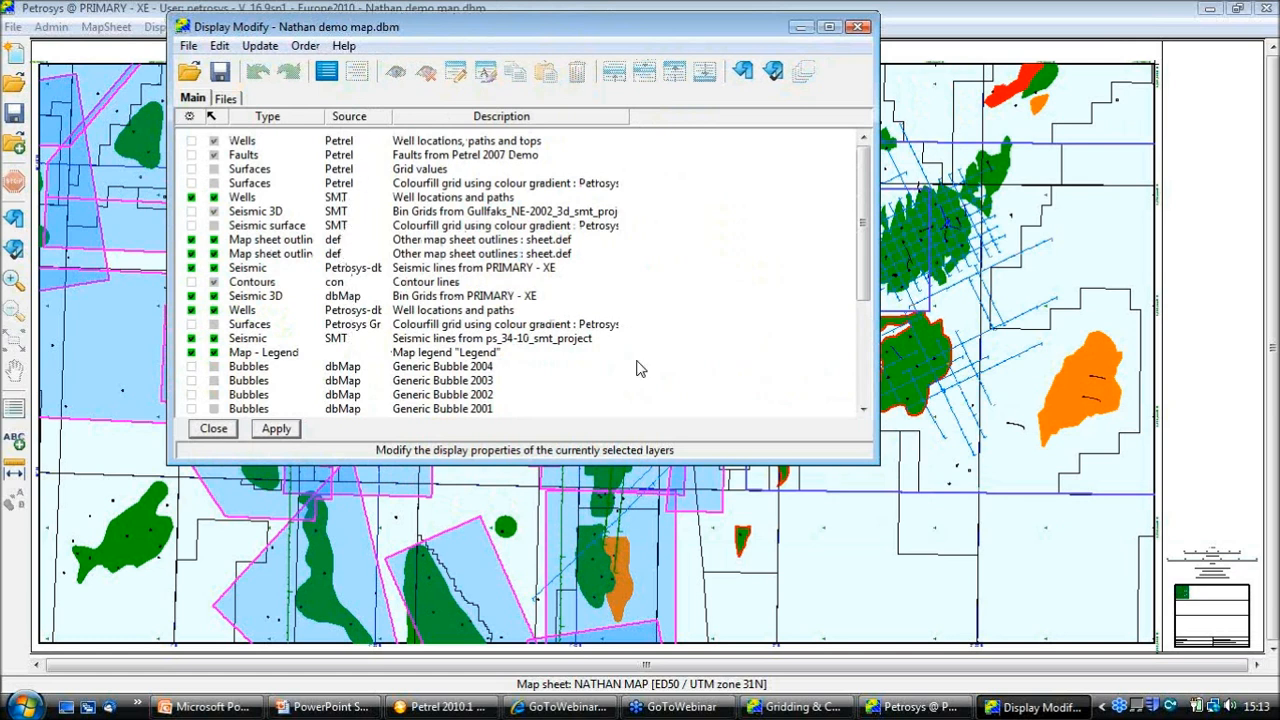
{"action": "left_click_drag", "start_coordinate": [865, 212], "coordinate": [865, 328]}
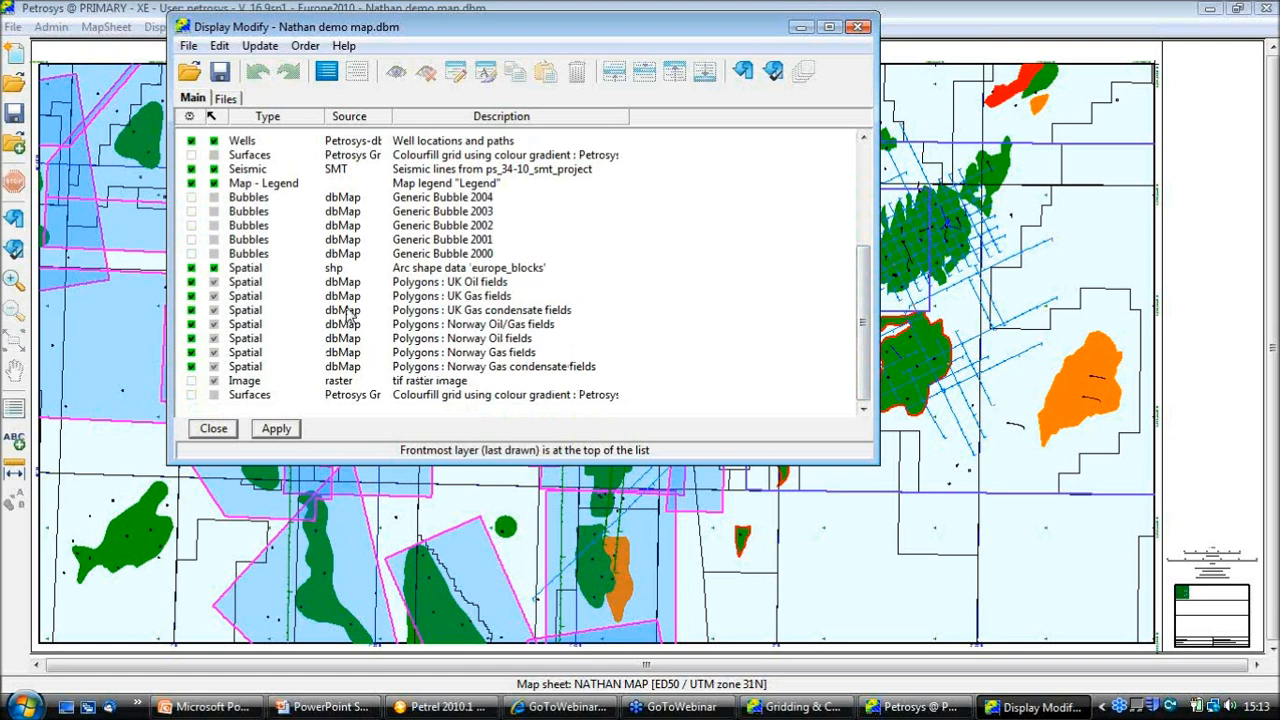
{"action": "left_click_drag", "start_coordinate": [605, 27], "coordinate": [693, 131]}
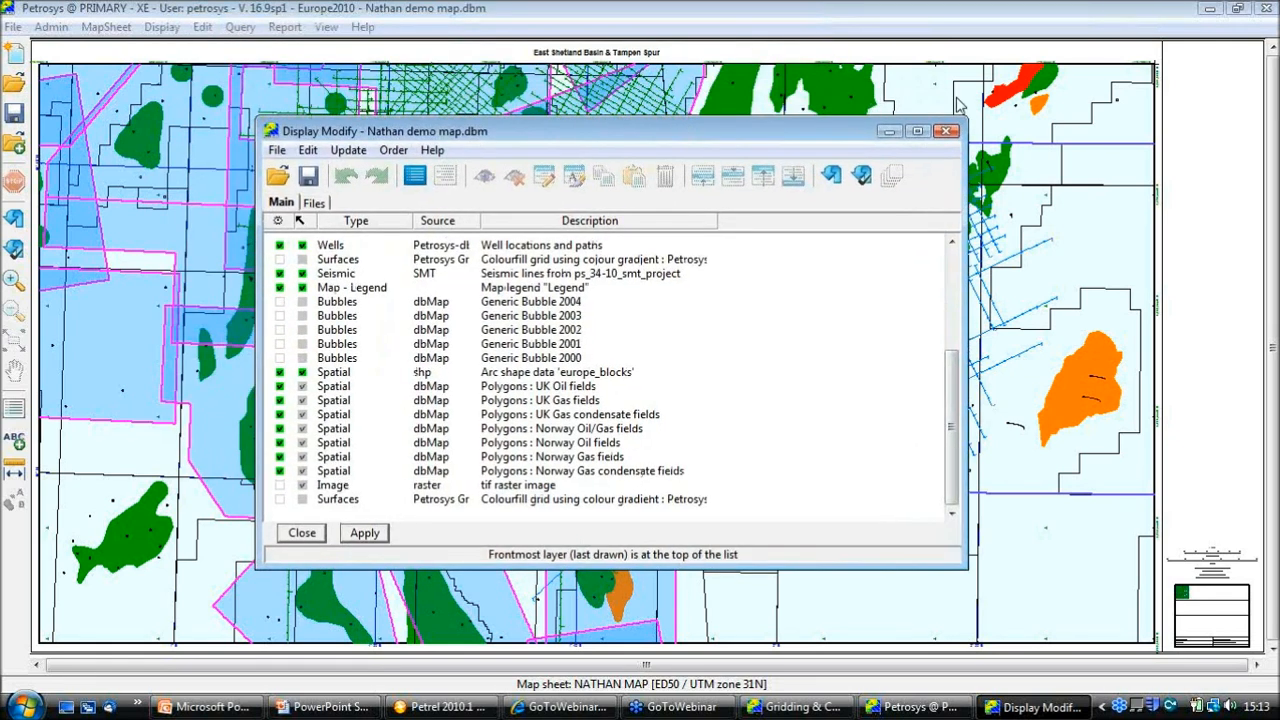
{"action": "left_click", "coordinate": [945, 131]}
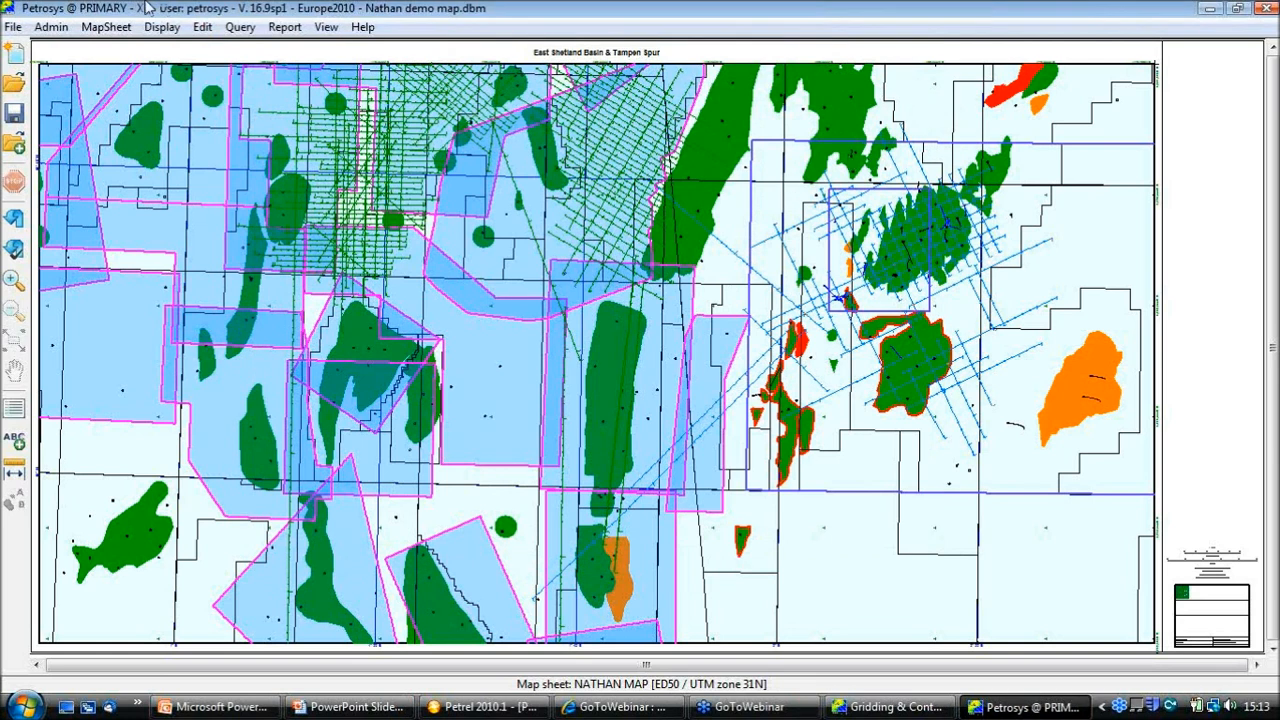
Step: Examine the data sources available for a 3D seismic survey layer and cancel without adding the layer
{"action": "left_click", "coordinate": [161, 27]}
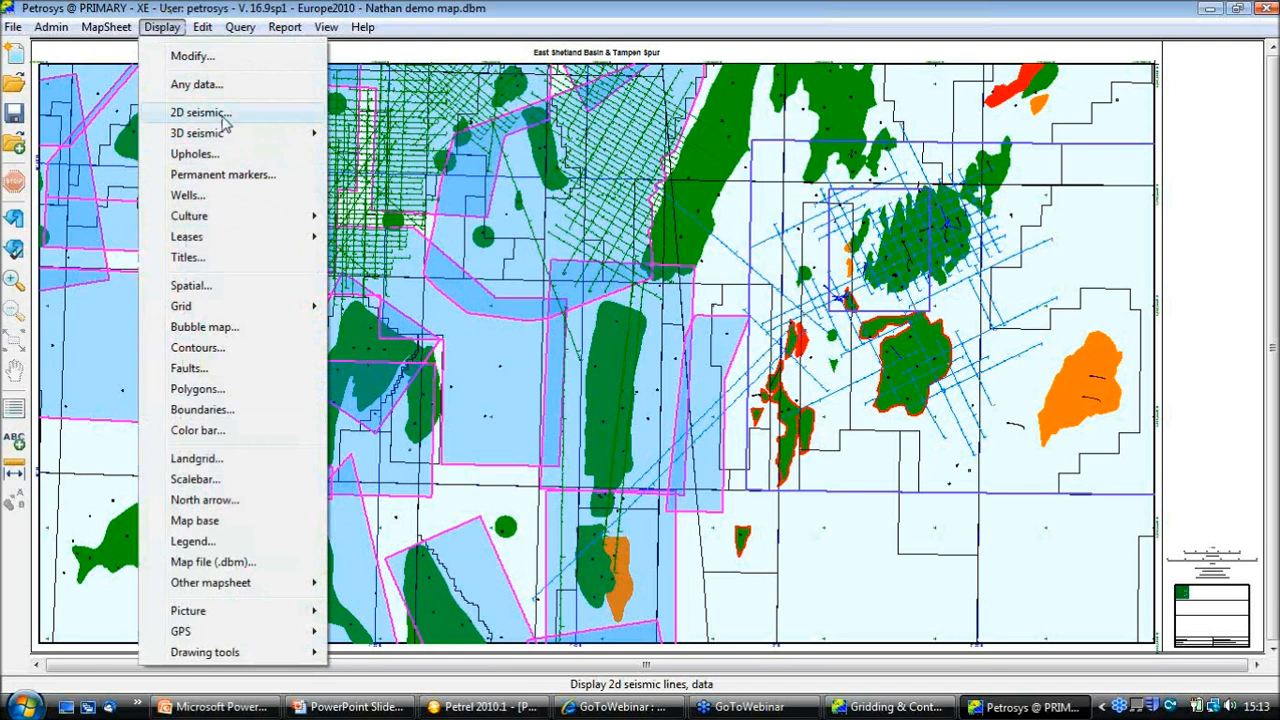
{"action": "mouse_move", "coordinate": [227, 137]}
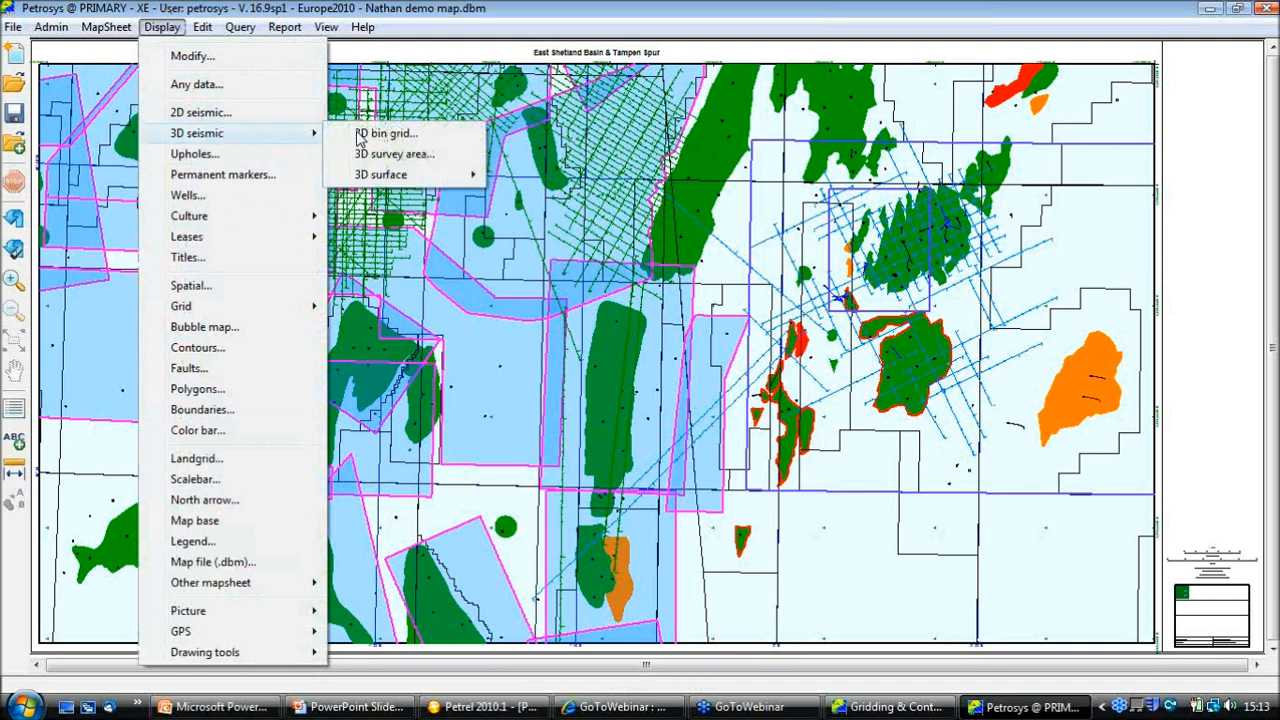
{"action": "left_click", "coordinate": [388, 140]}
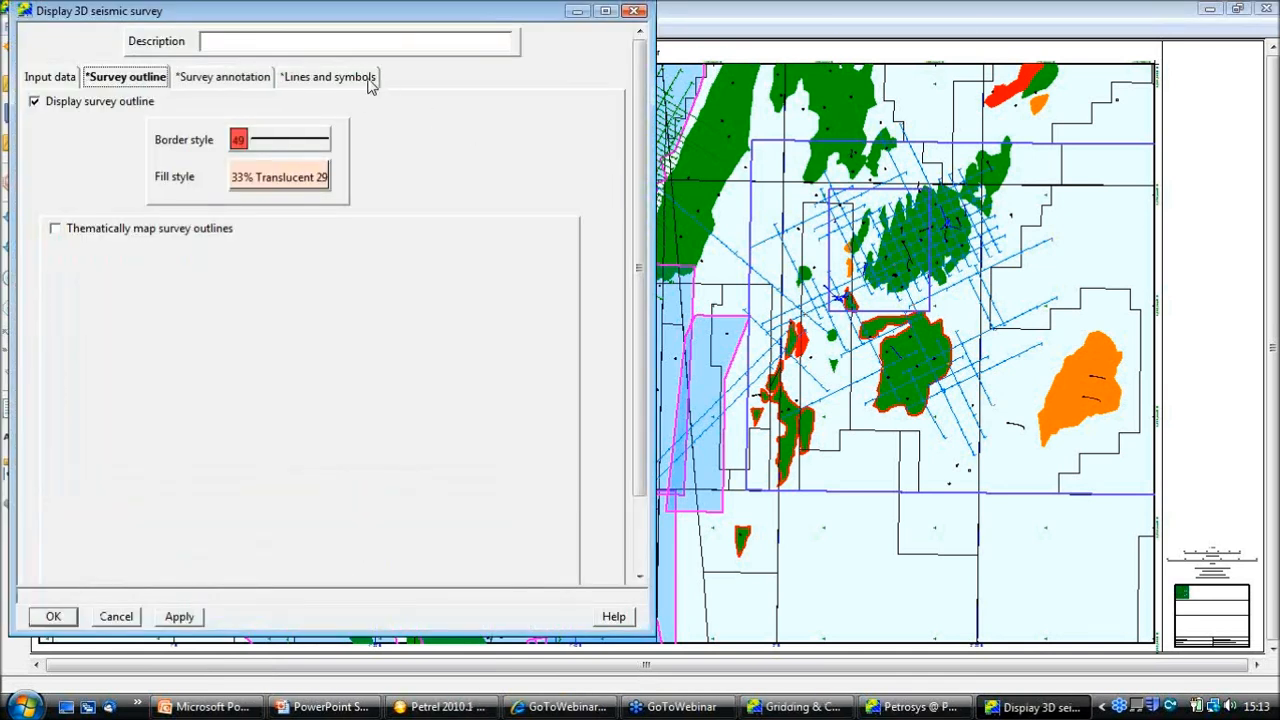
{"action": "left_click", "coordinate": [70, 85]}
{"action": "left_click", "coordinate": [249, 130]}
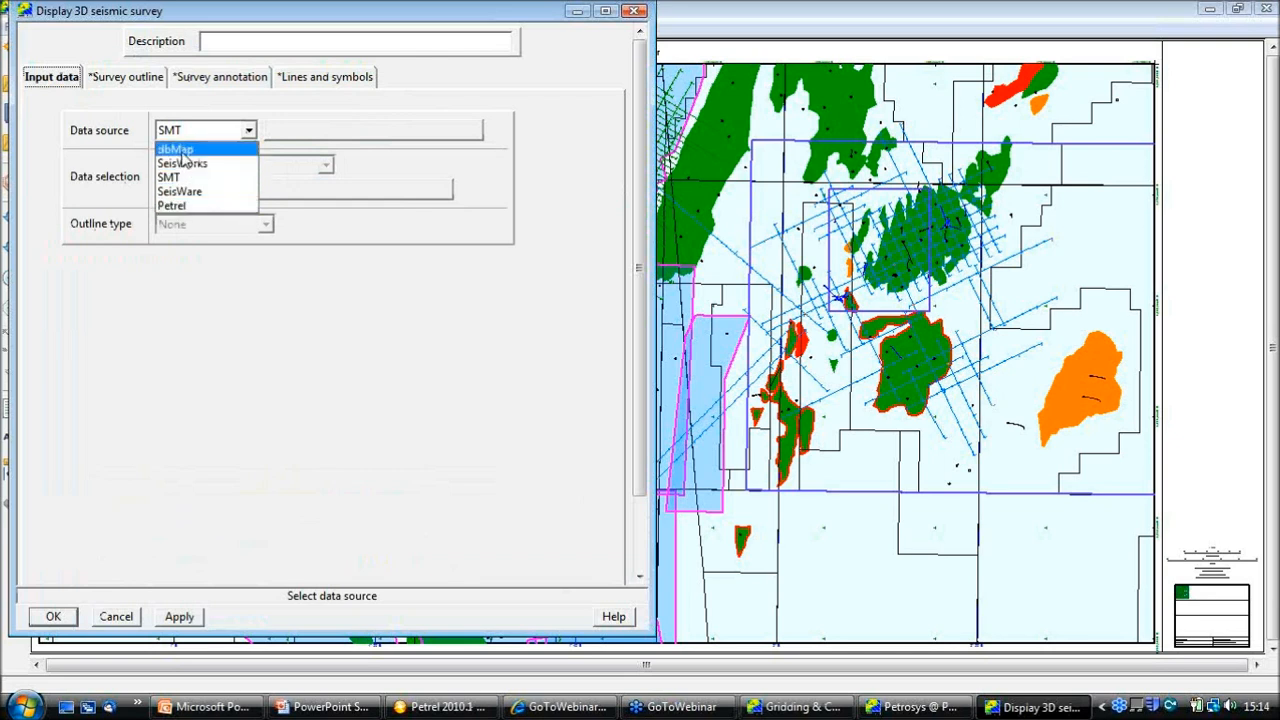
{"action": "left_click", "coordinate": [128, 617]}
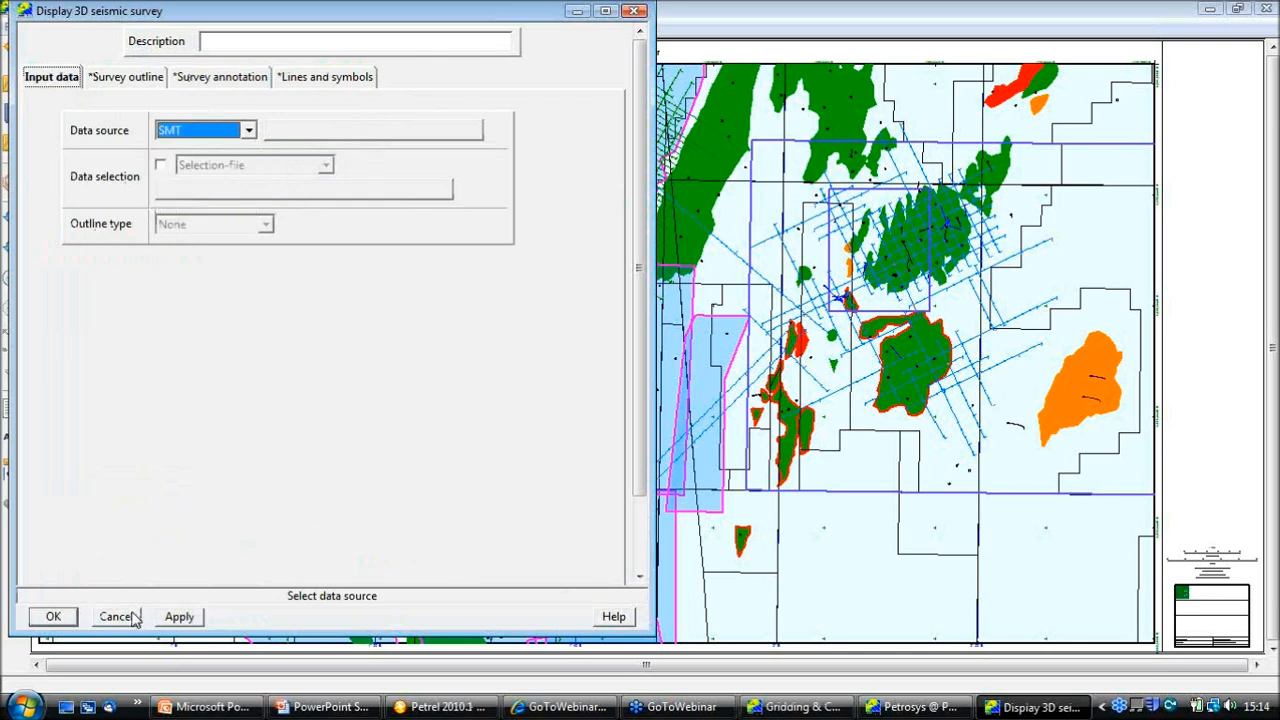
Step: Examine the line header details of seismic line L92-211-162 on the map and close them without changes
{"action": "left_click", "coordinate": [130, 618]}
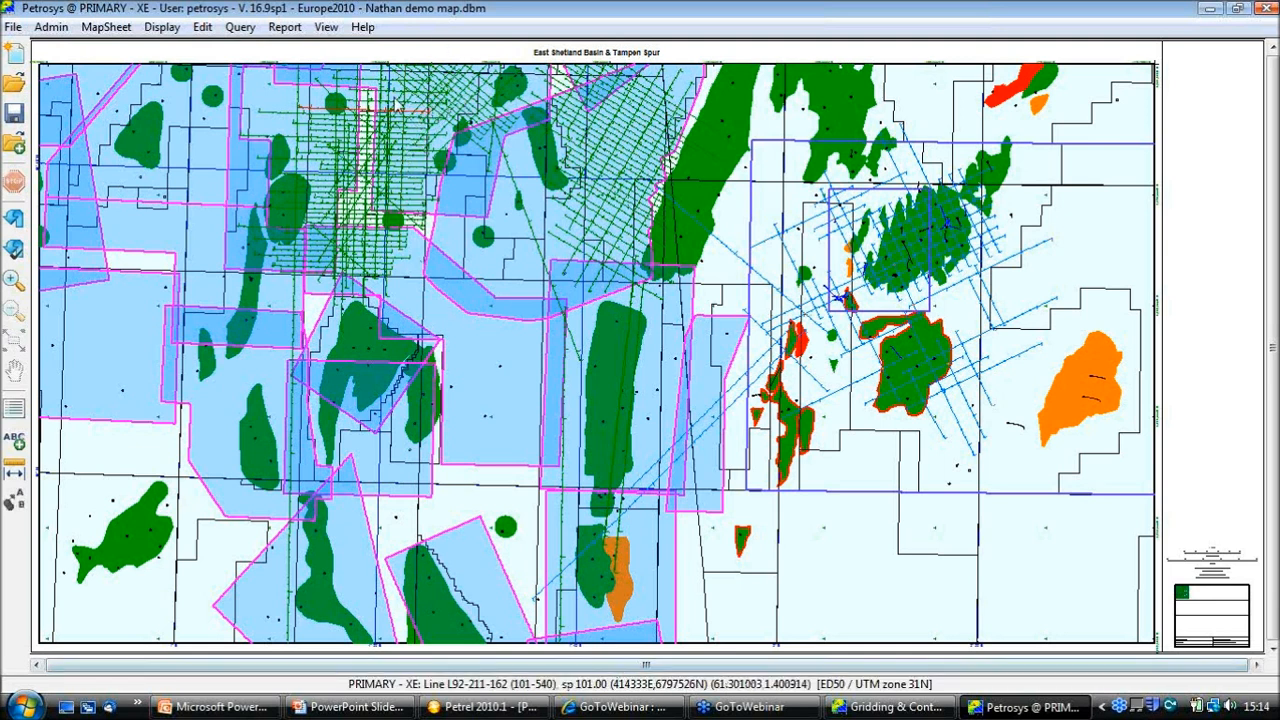
{"action": "right_click", "coordinate": [391, 117]}
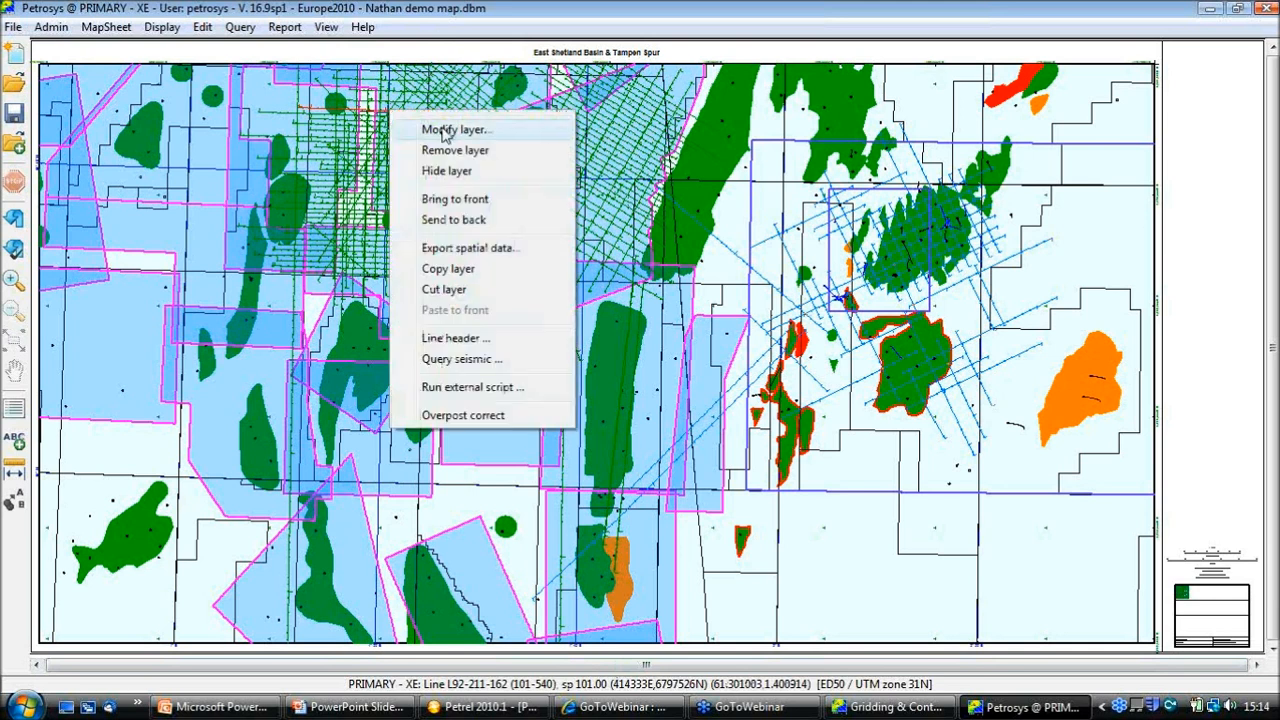
{"action": "left_click", "coordinate": [490, 338]}
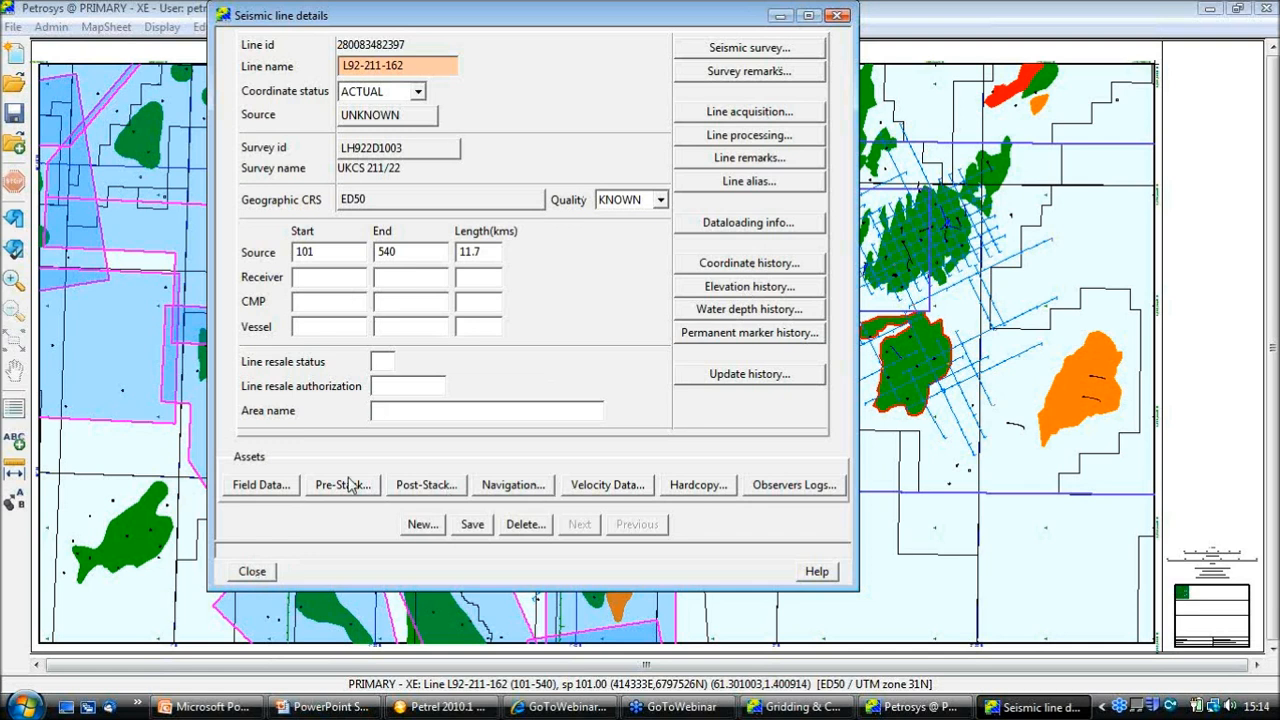
{"action": "left_click", "coordinate": [253, 572]}
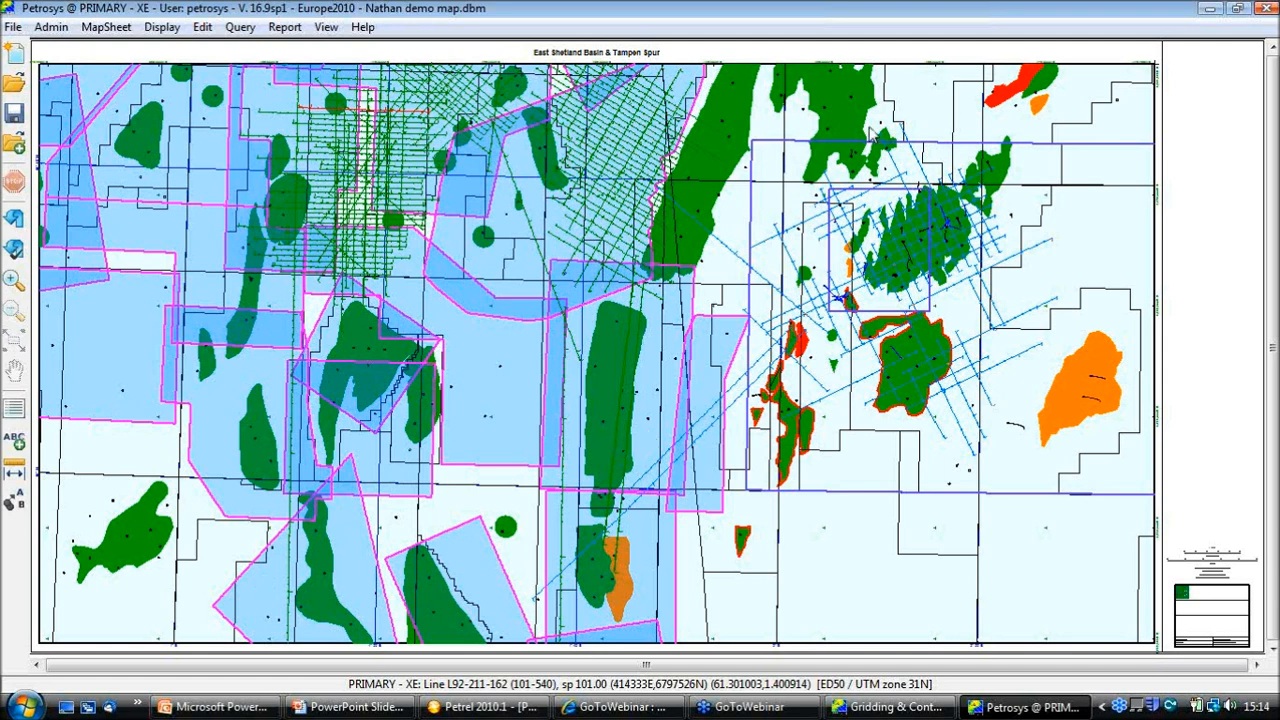
Step: Switch the map to the GULLFAKS AREA - UTM31 map sheet and open that sheet for editing
{"action": "right_click", "coordinate": [1100, 152]}
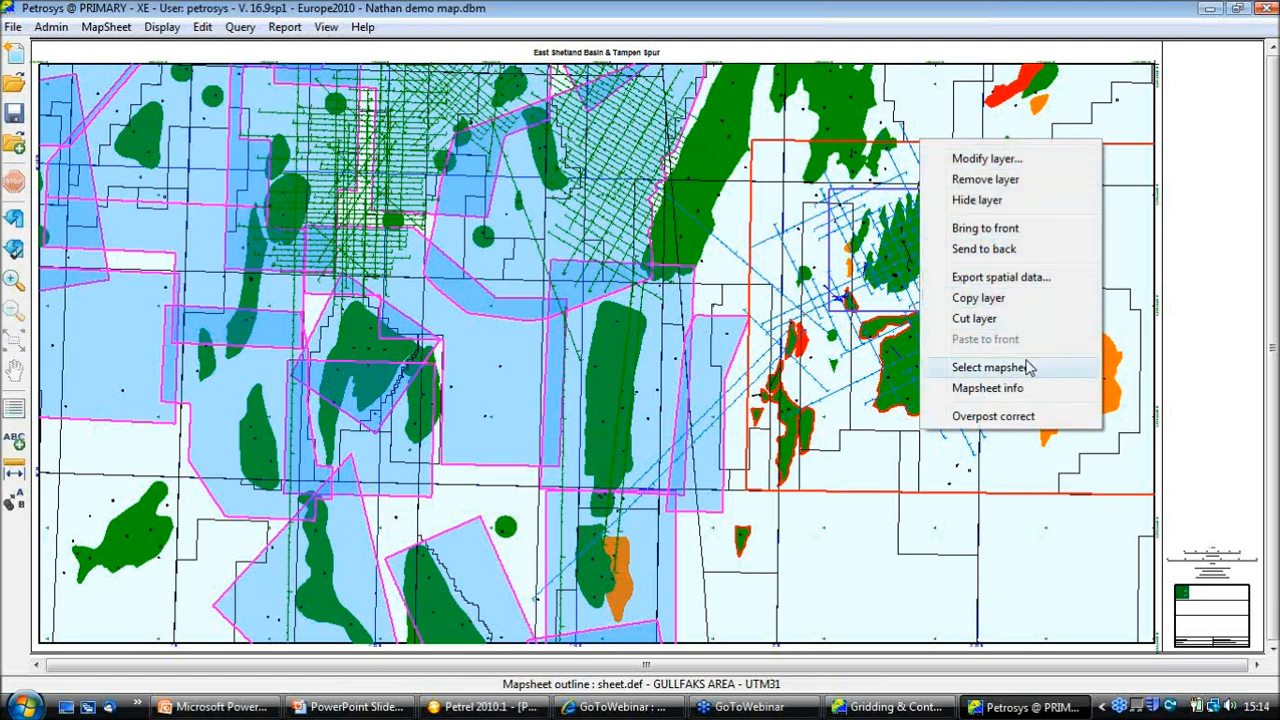
{"action": "left_click", "coordinate": [992, 368]}
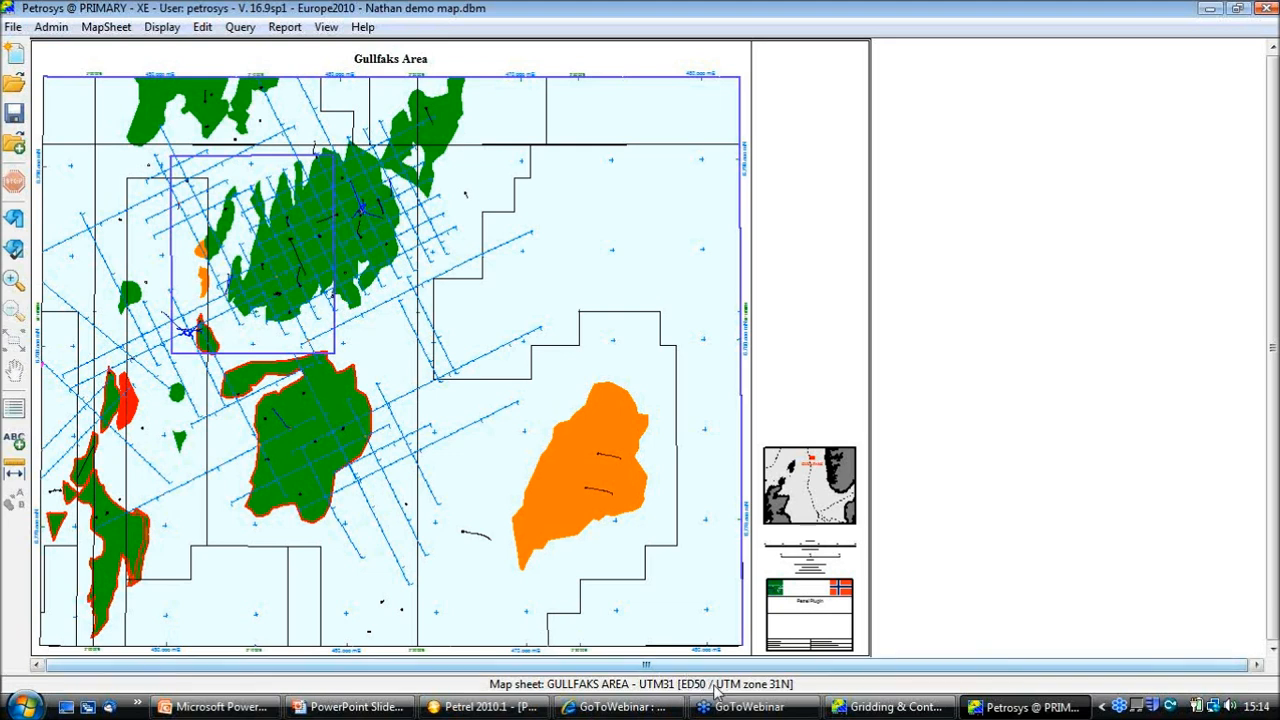
{"action": "left_click", "coordinate": [106, 30]}
{"action": "left_click", "coordinate": [128, 124]}
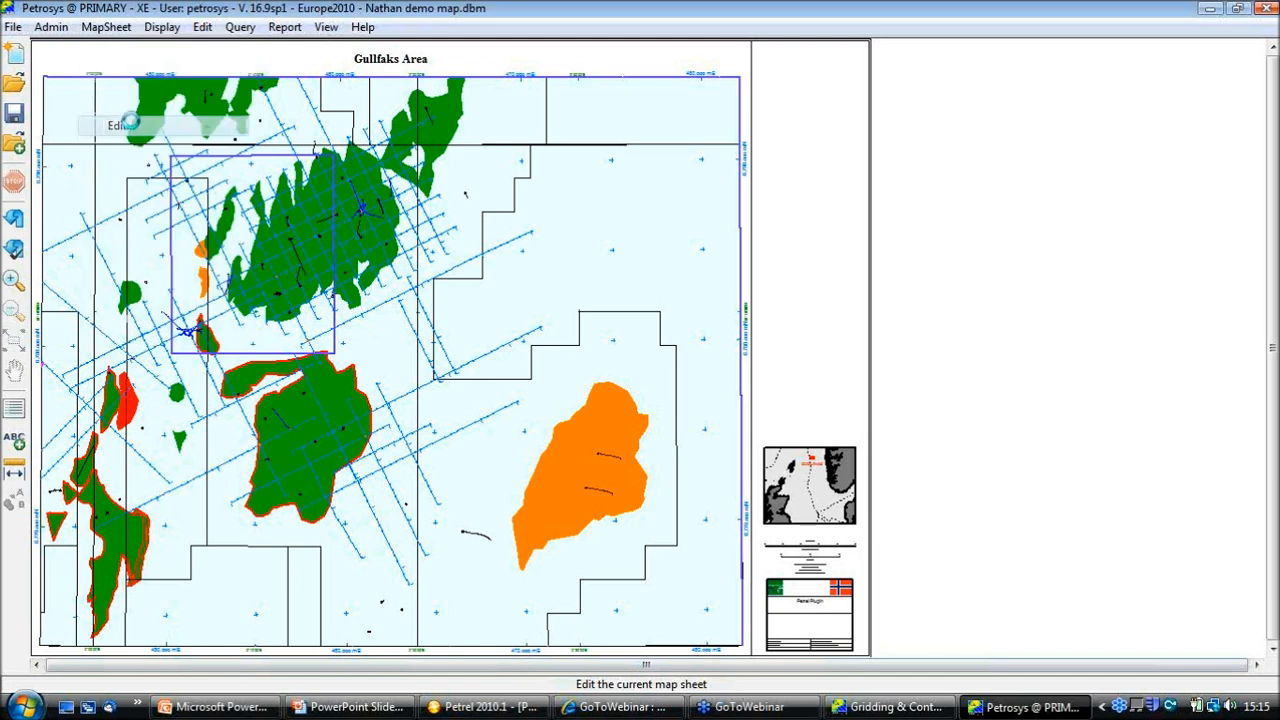
{"action": "left_click_drag", "start_coordinate": [1014, 114], "coordinate": [810, 72]}
Step: Examine the map sheet's projection details and the projected CRS selector, and cancel both without changes
{"action": "left_click", "coordinate": [965, 322]}
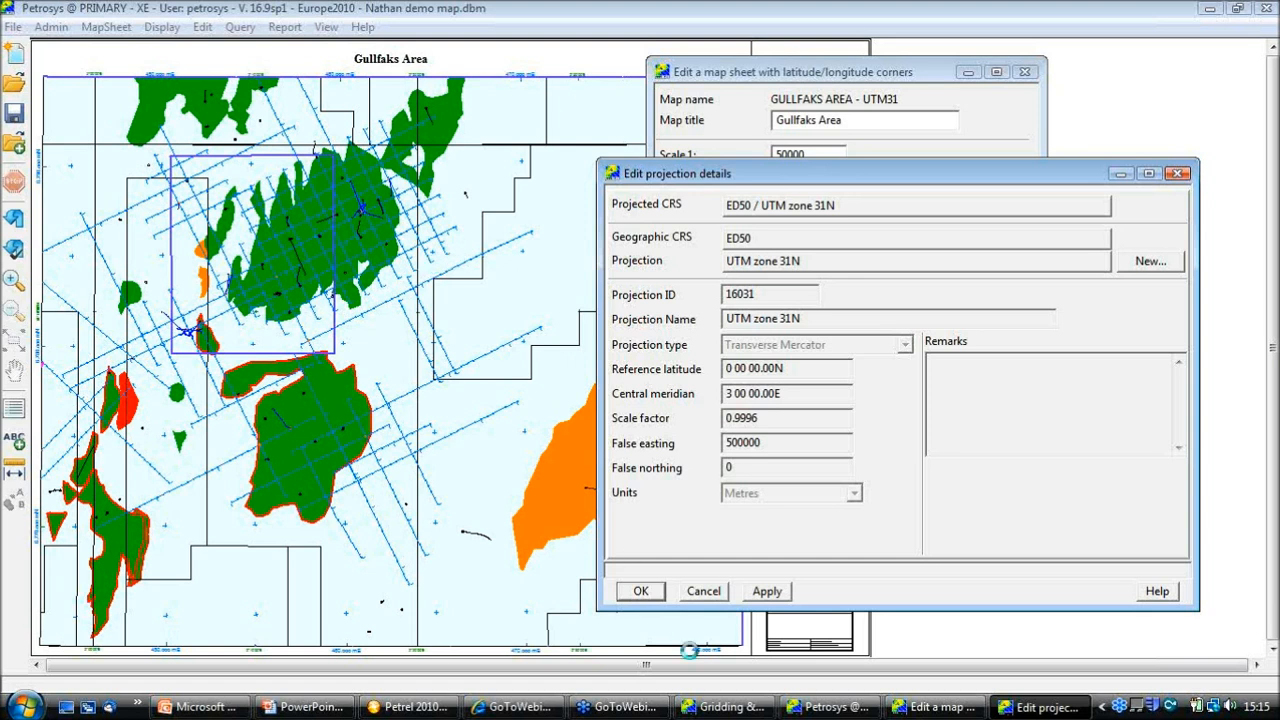
{"action": "left_click", "coordinate": [855, 207]}
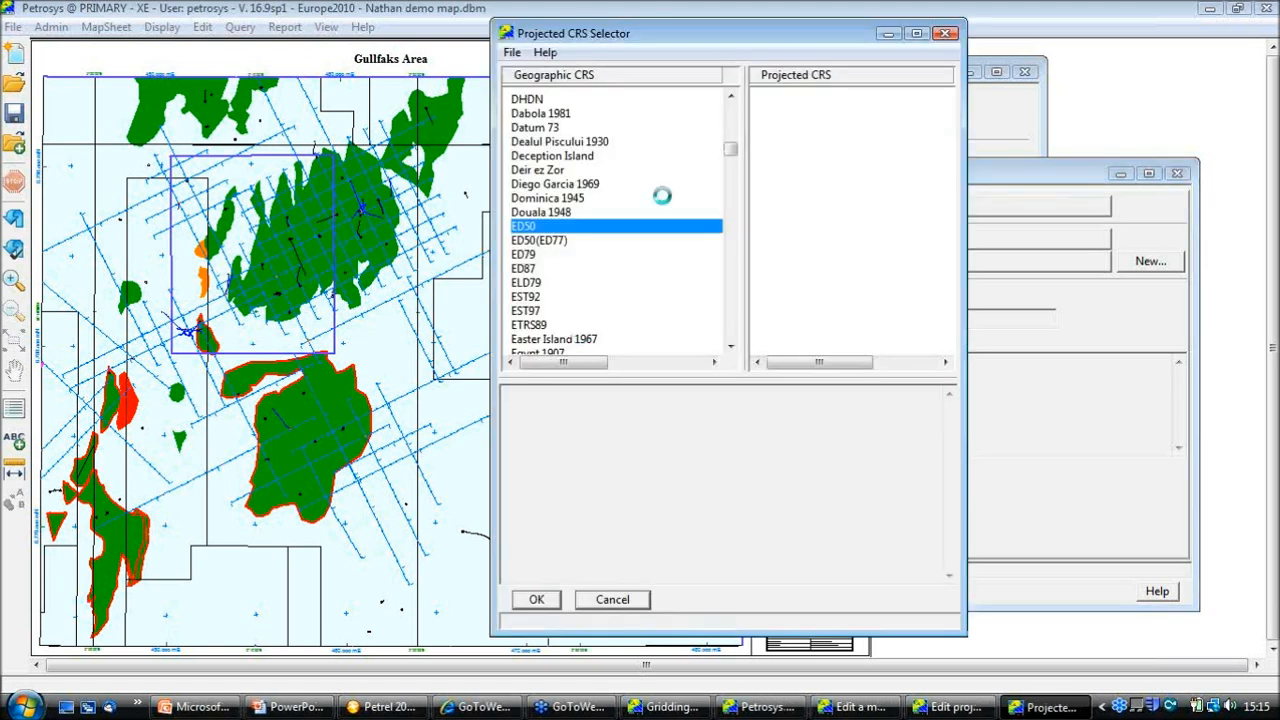
{"action": "left_click", "coordinate": [645, 600]}
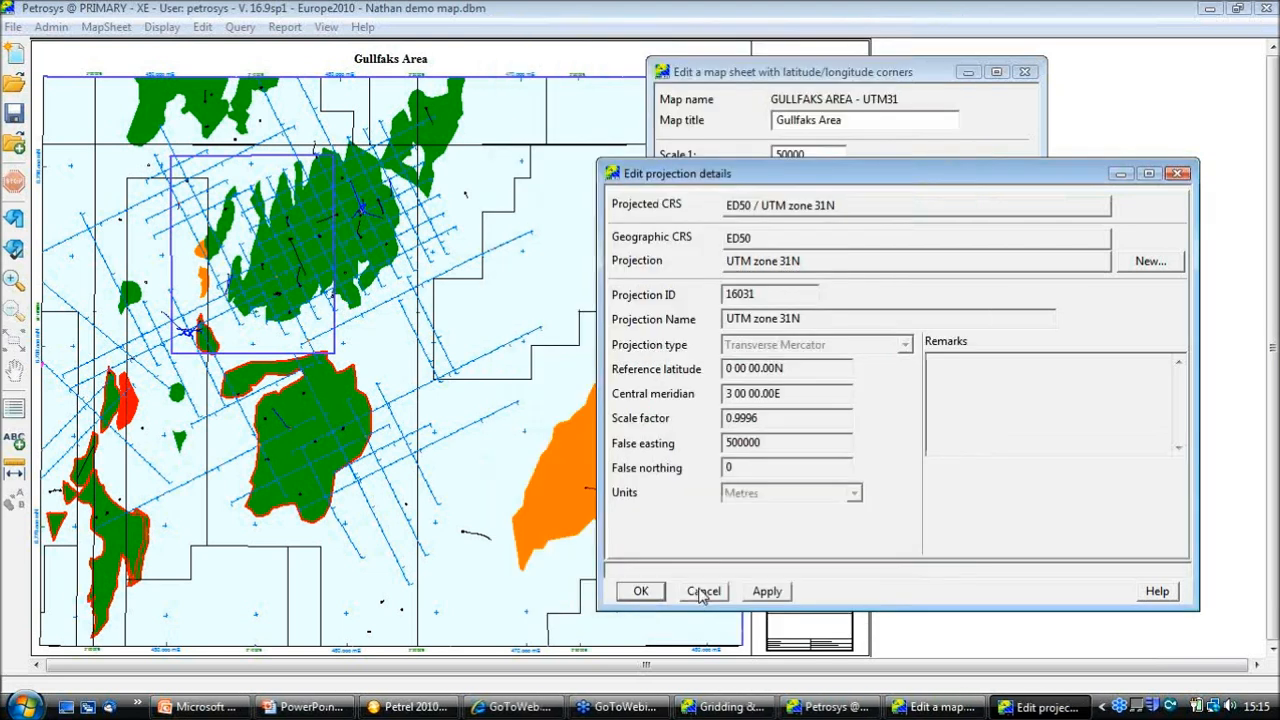
{"action": "left_click", "coordinate": [703, 592]}
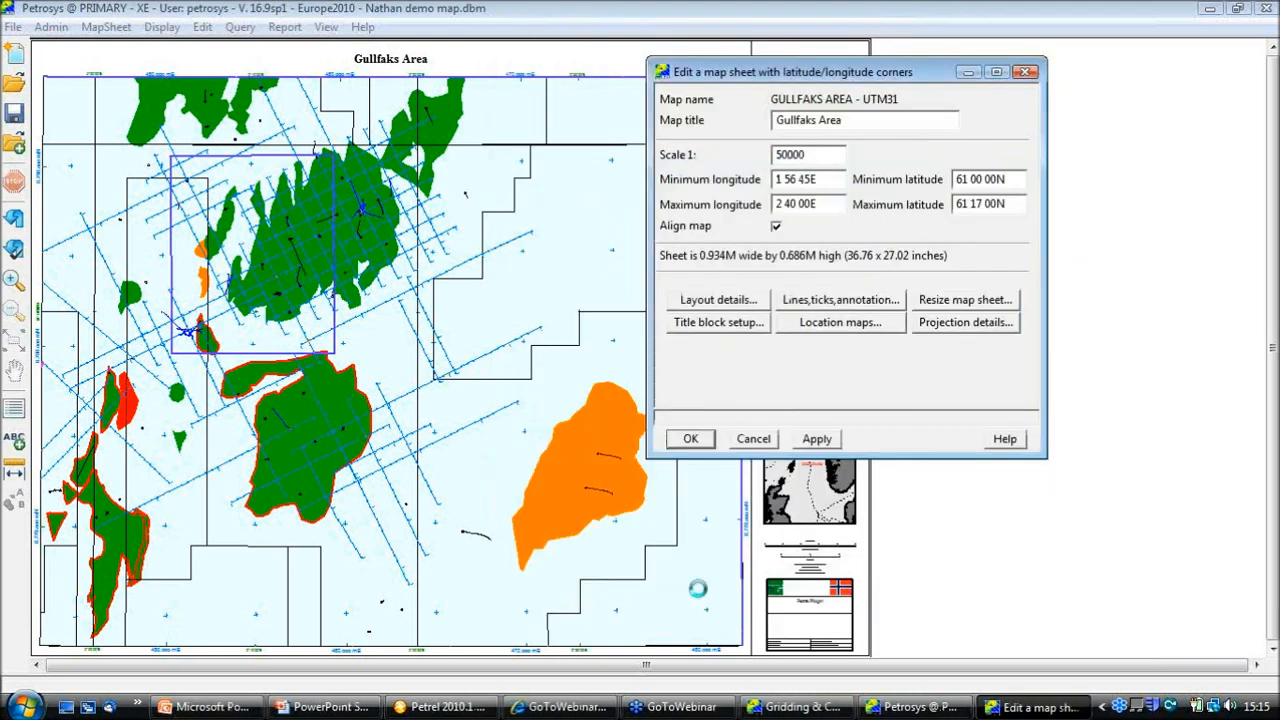
Step: Resize the map sheet graphically to a minimum longitude of about 1 46 09E and a minimum latitude of about 60 54 33N, and accept the edits
{"action": "left_click", "coordinate": [940, 300]}
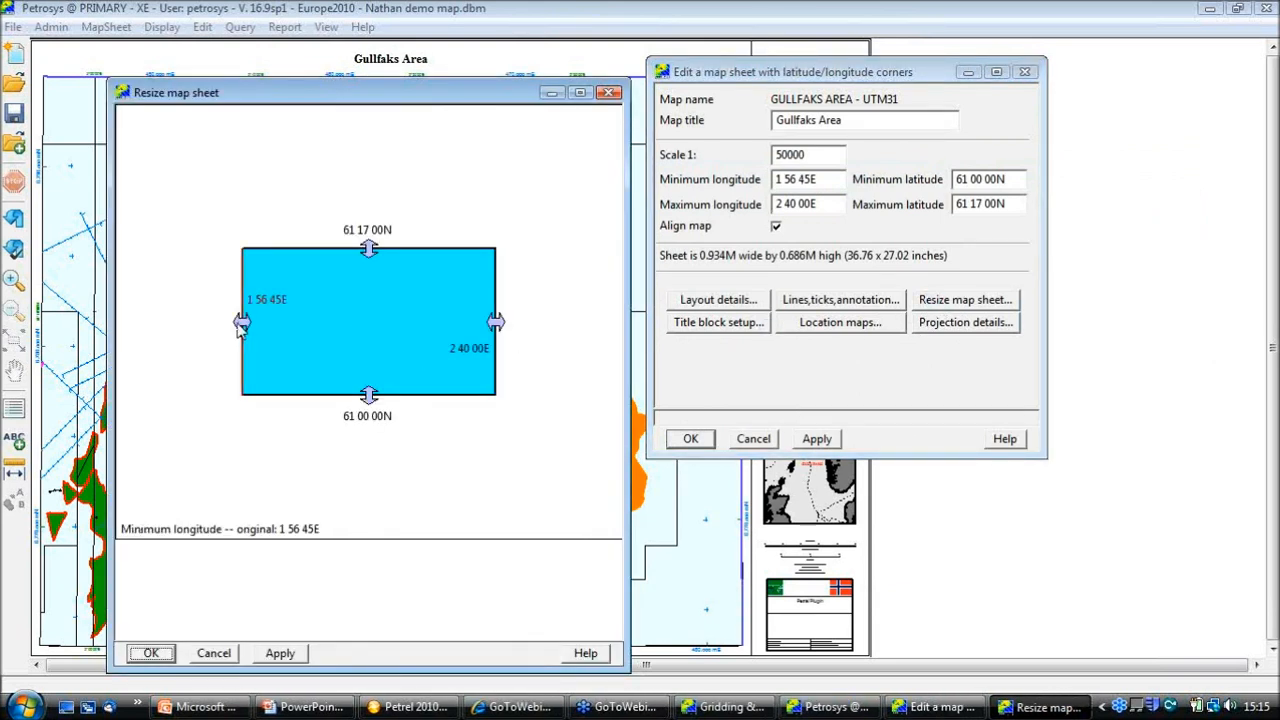
{"action": "left_click_drag", "start_coordinate": [240, 325], "coordinate": [180, 335]}
{"action": "left_click_drag", "start_coordinate": [340, 398], "coordinate": [338, 450]}
{"action": "left_click", "coordinate": [151, 652]}
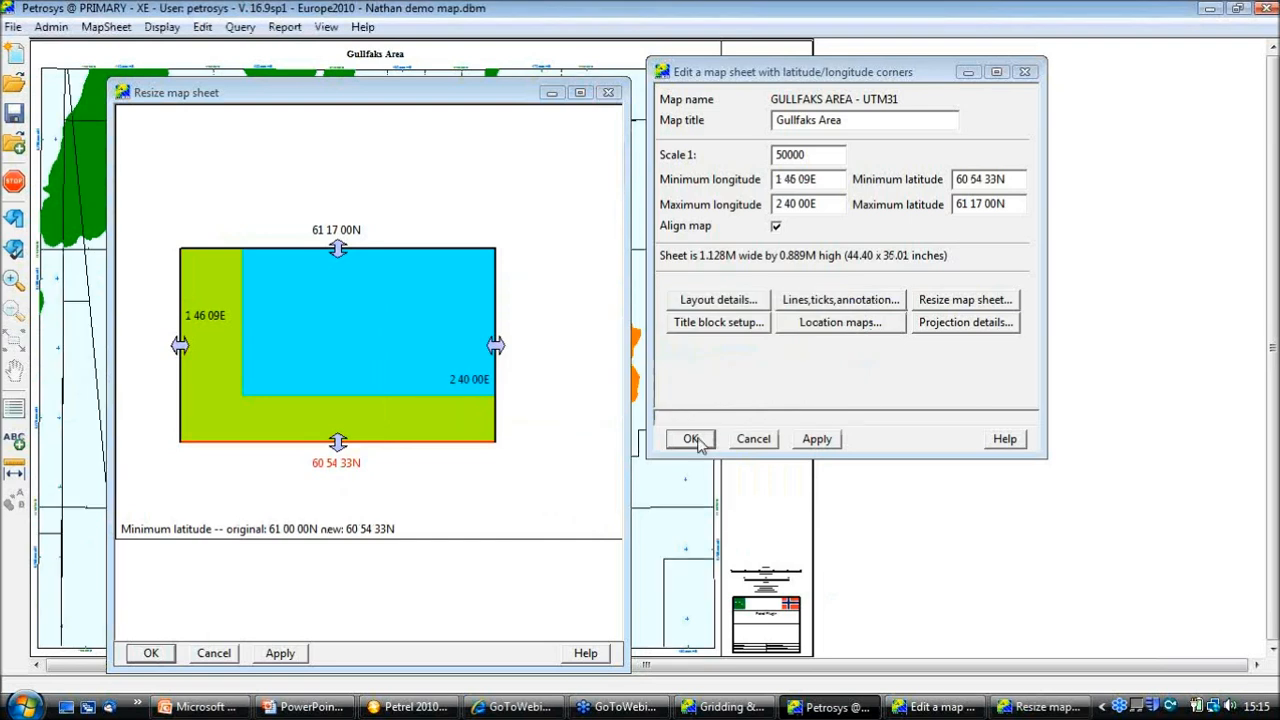
{"action": "left_click", "coordinate": [698, 438]}
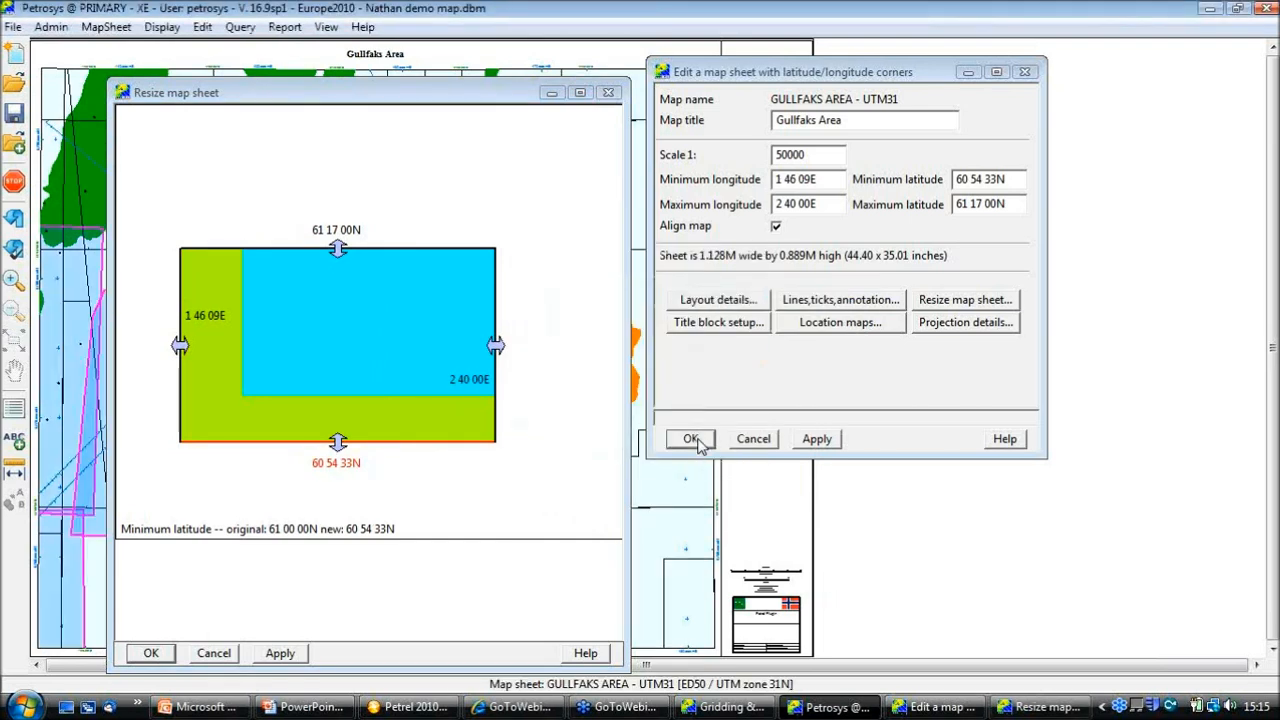
{"action": "left_click", "coordinate": [692, 439]}
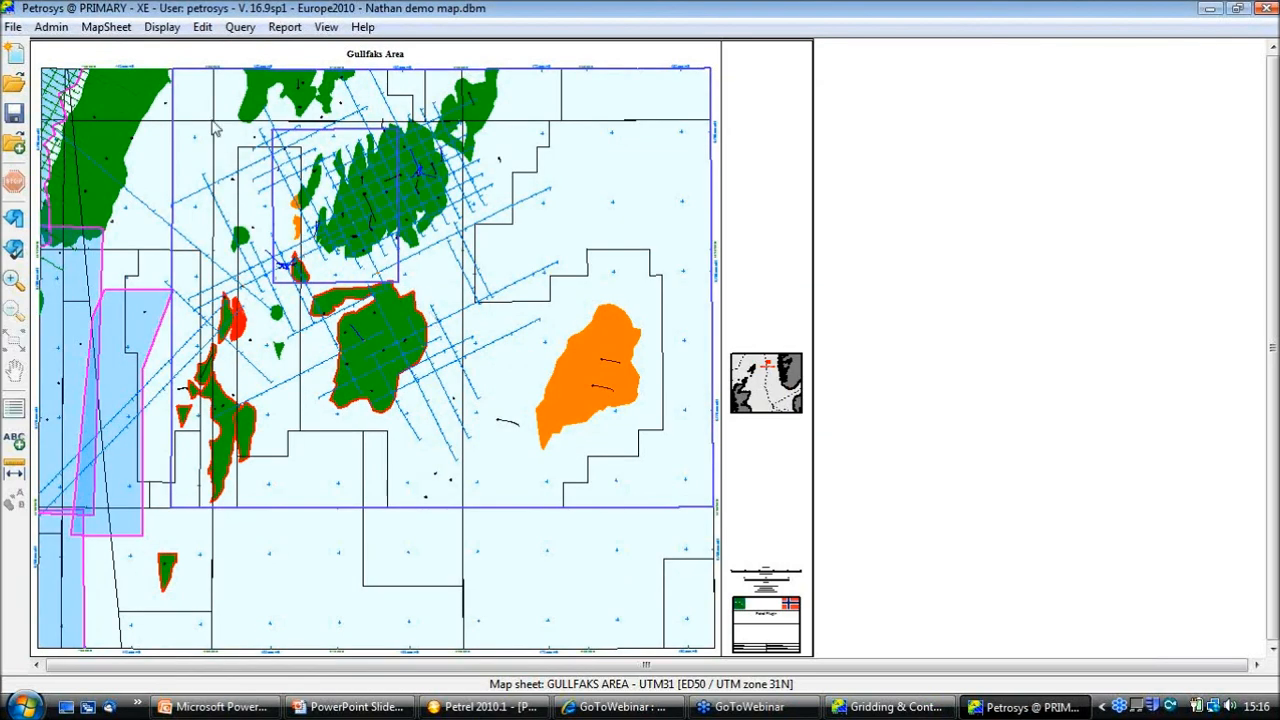
Step: Start a colorfill grid layer with Petrel as data source, using the Top Etive horizon of the Gullfaks_Geo model's Gullfaks Final (DC) grid
{"action": "left_click", "coordinate": [158, 28]}
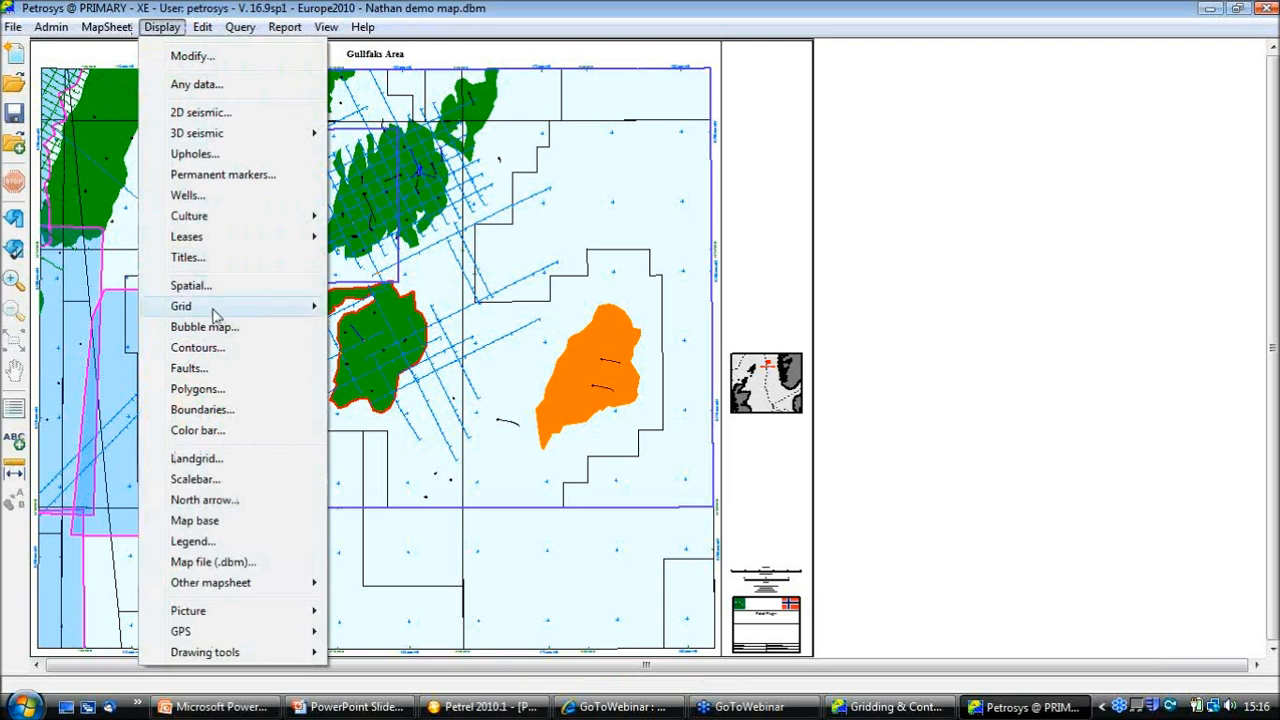
{"action": "mouse_move", "coordinate": [213, 316]}
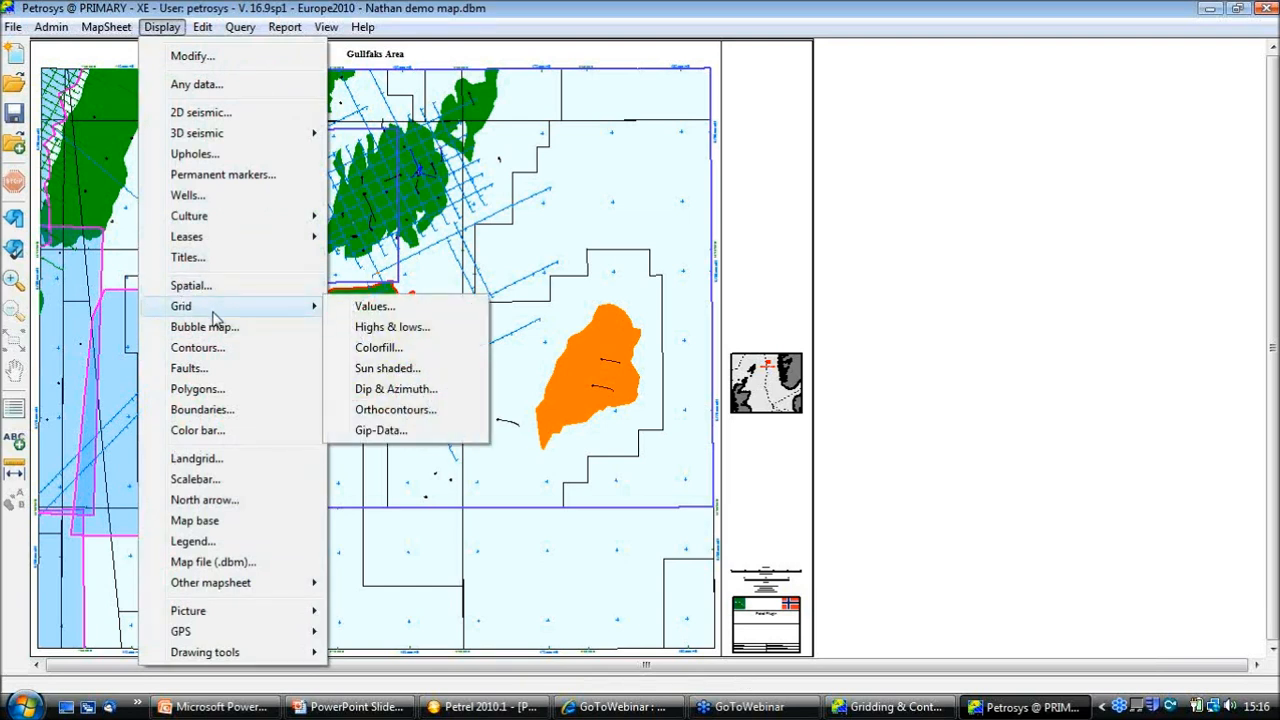
{"action": "left_click", "coordinate": [378, 347]}
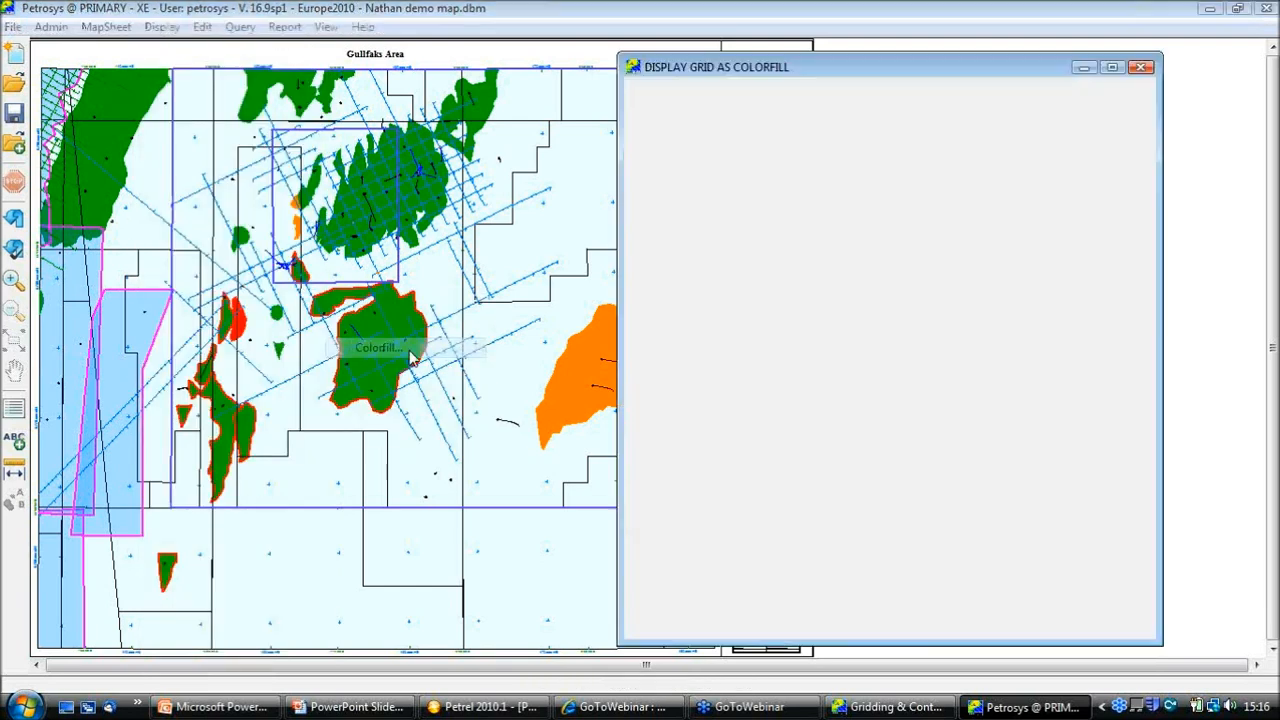
{"action": "left_click", "coordinate": [887, 152]}
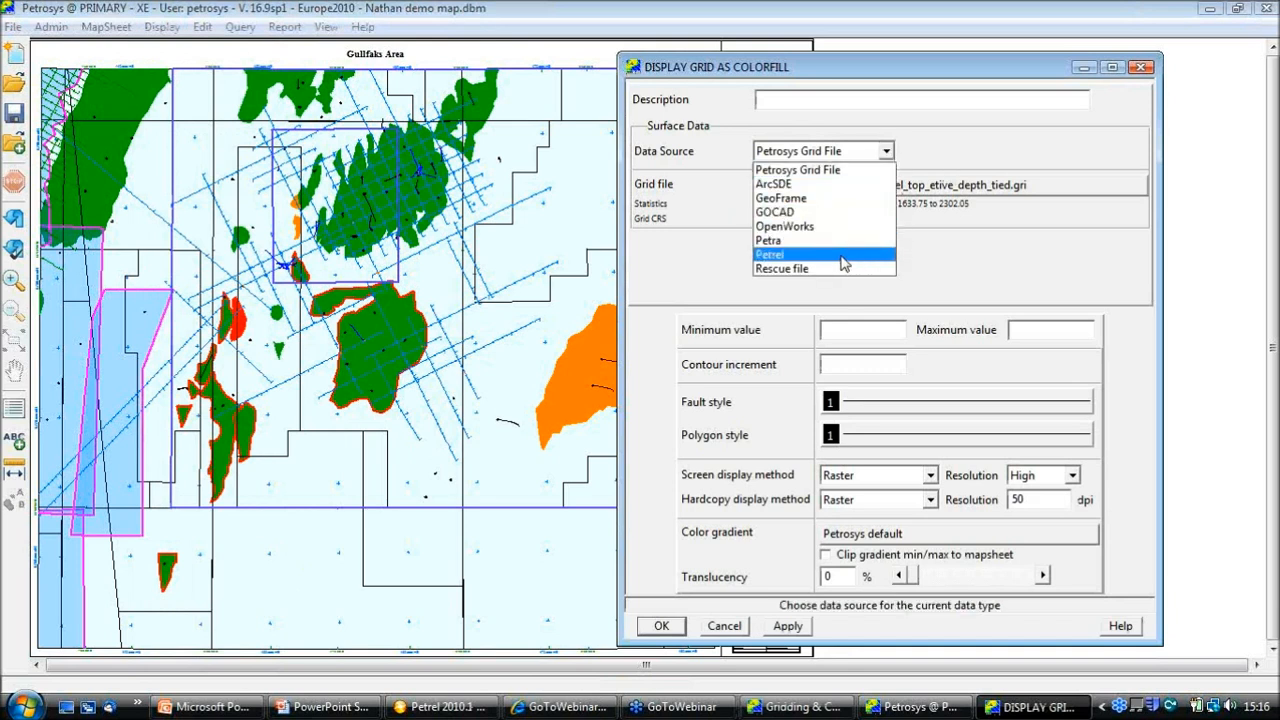
{"action": "left_click", "coordinate": [843, 262]}
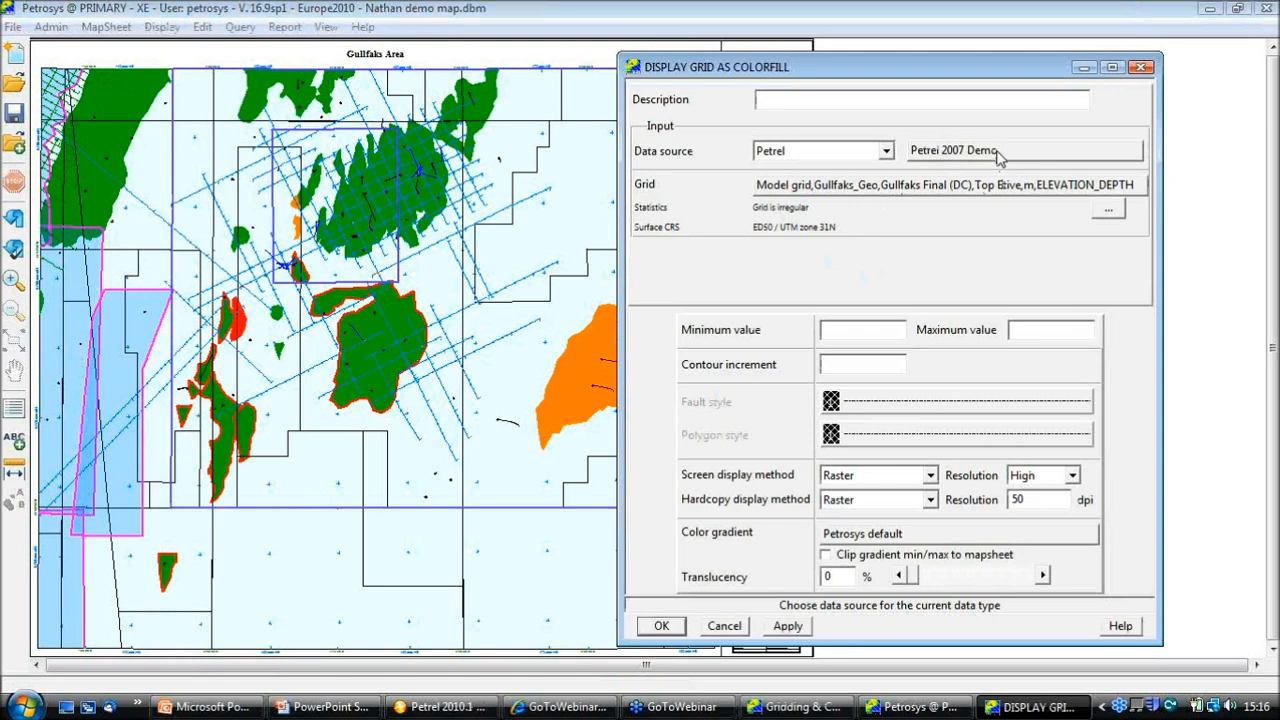
{"action": "left_click", "coordinate": [868, 188]}
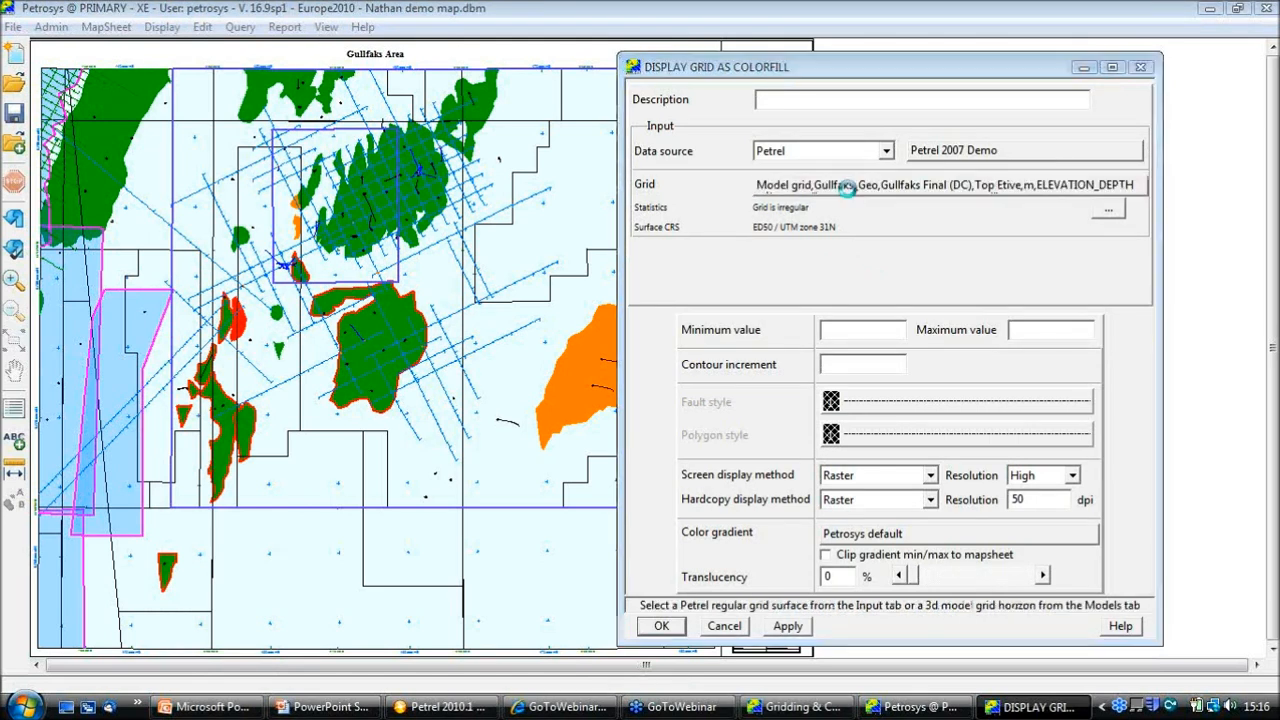
{"action": "left_click_drag", "start_coordinate": [1097, 346], "coordinate": [1144, 250]}
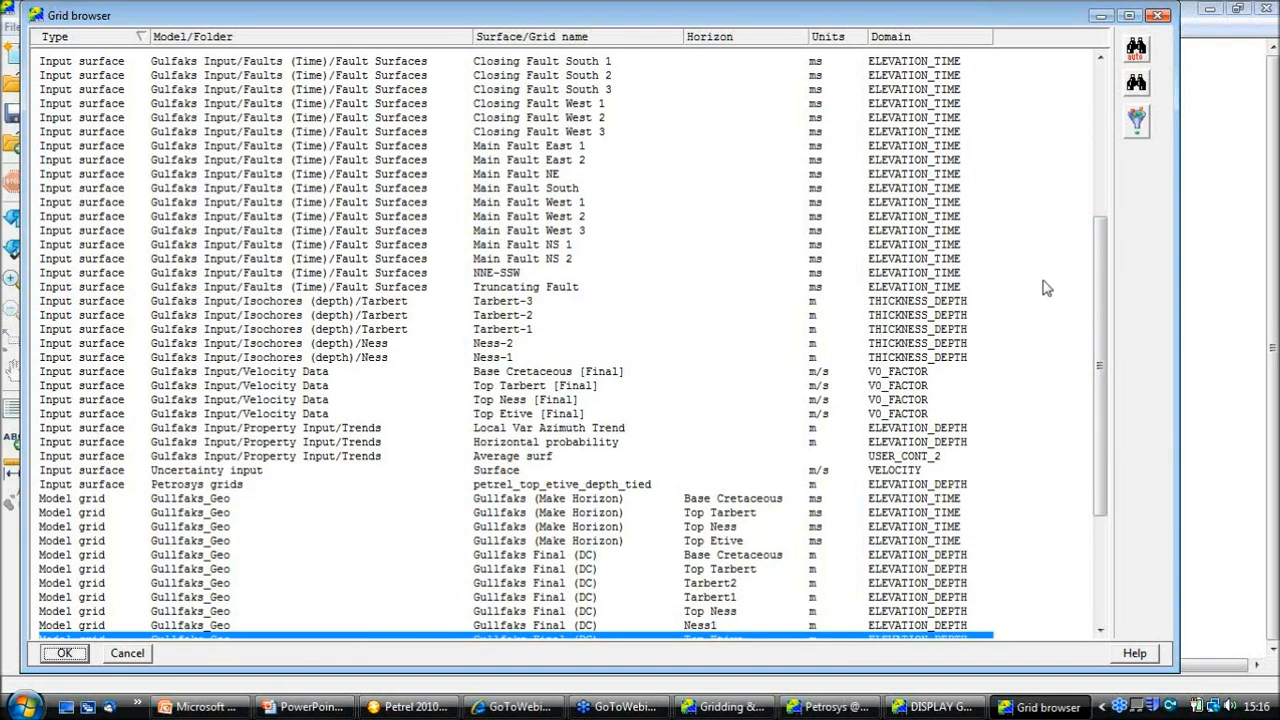
{"action": "left_click_drag", "start_coordinate": [1099, 292], "coordinate": [1120, 453]}
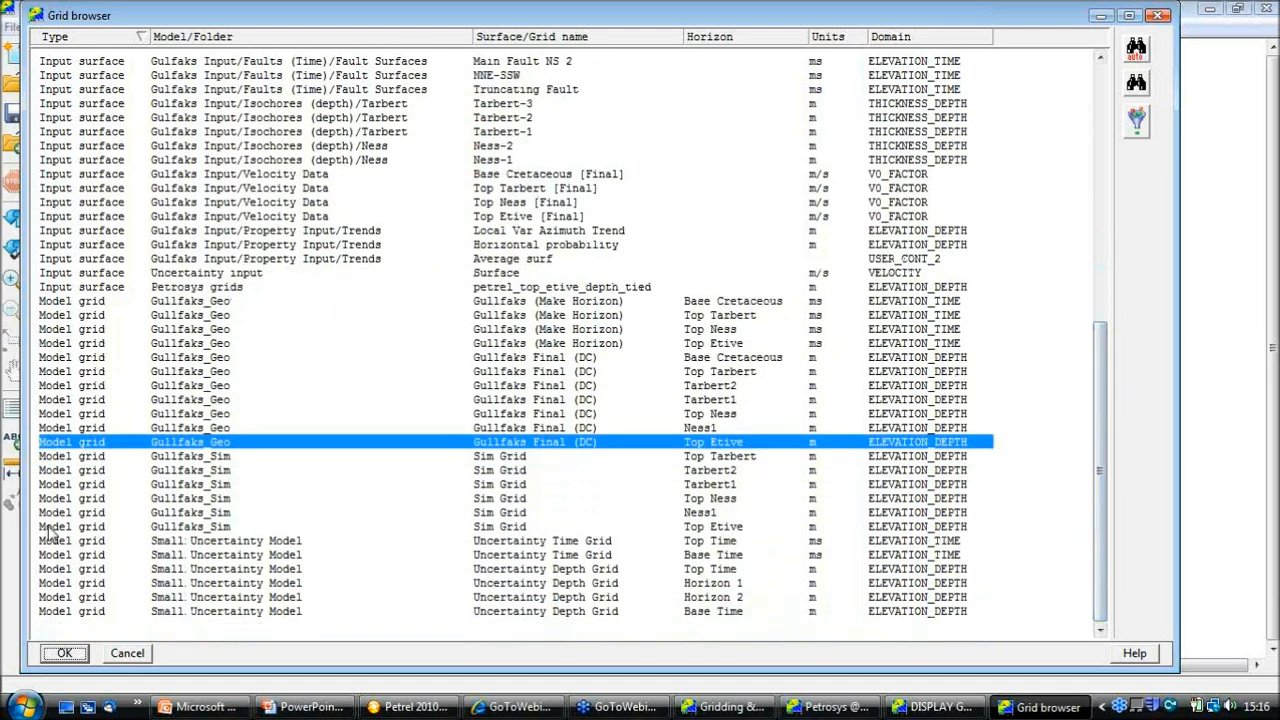
{"action": "double_click", "coordinate": [742, 447]}
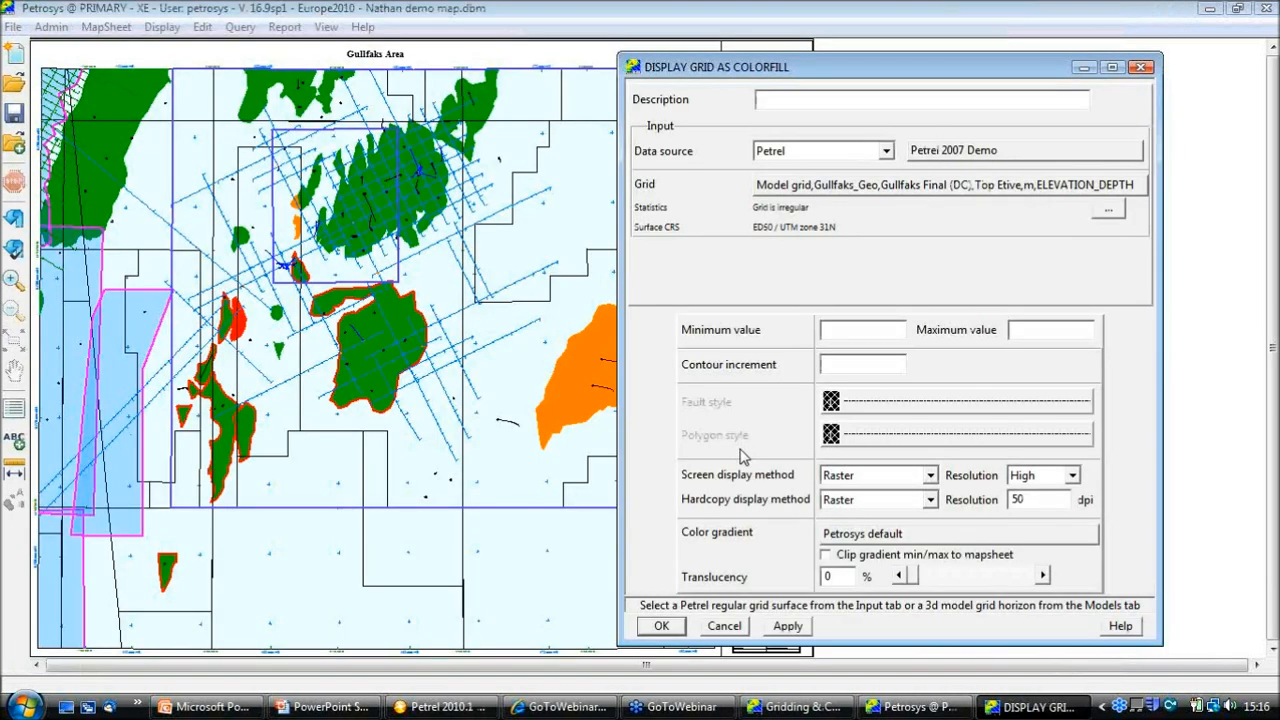
{"action": "left_click", "coordinate": [886, 151]}
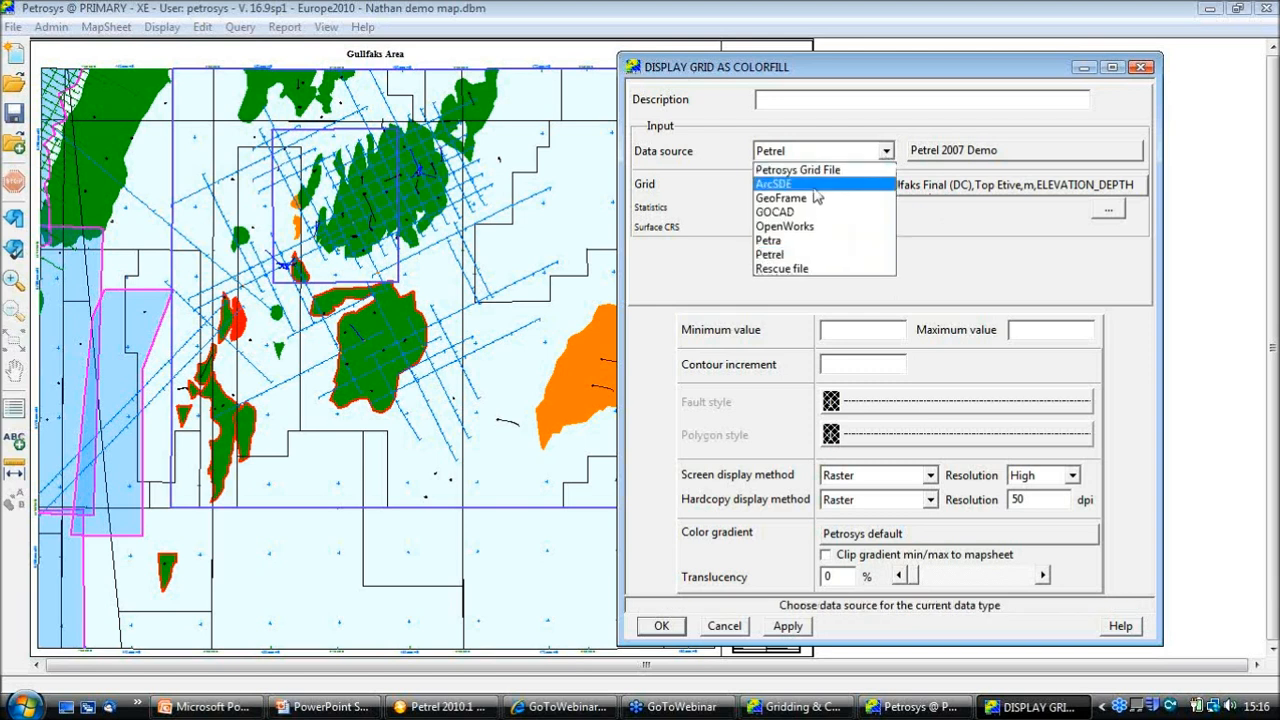
{"action": "left_click", "coordinate": [794, 256]}
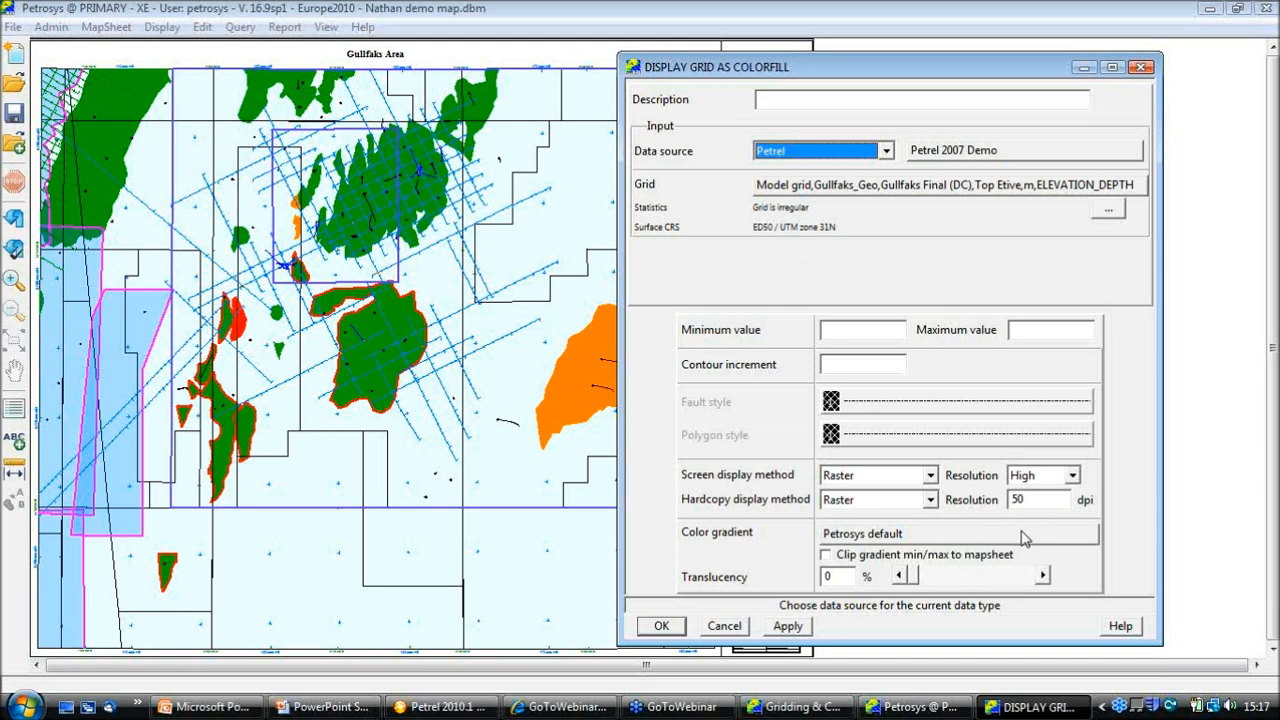
Step: Preview the Colour-shaded gradient, choose Petrosys default instead, set translucency to 49 %, and add the colorfill grid to the map
{"action": "left_click", "coordinate": [953, 534]}
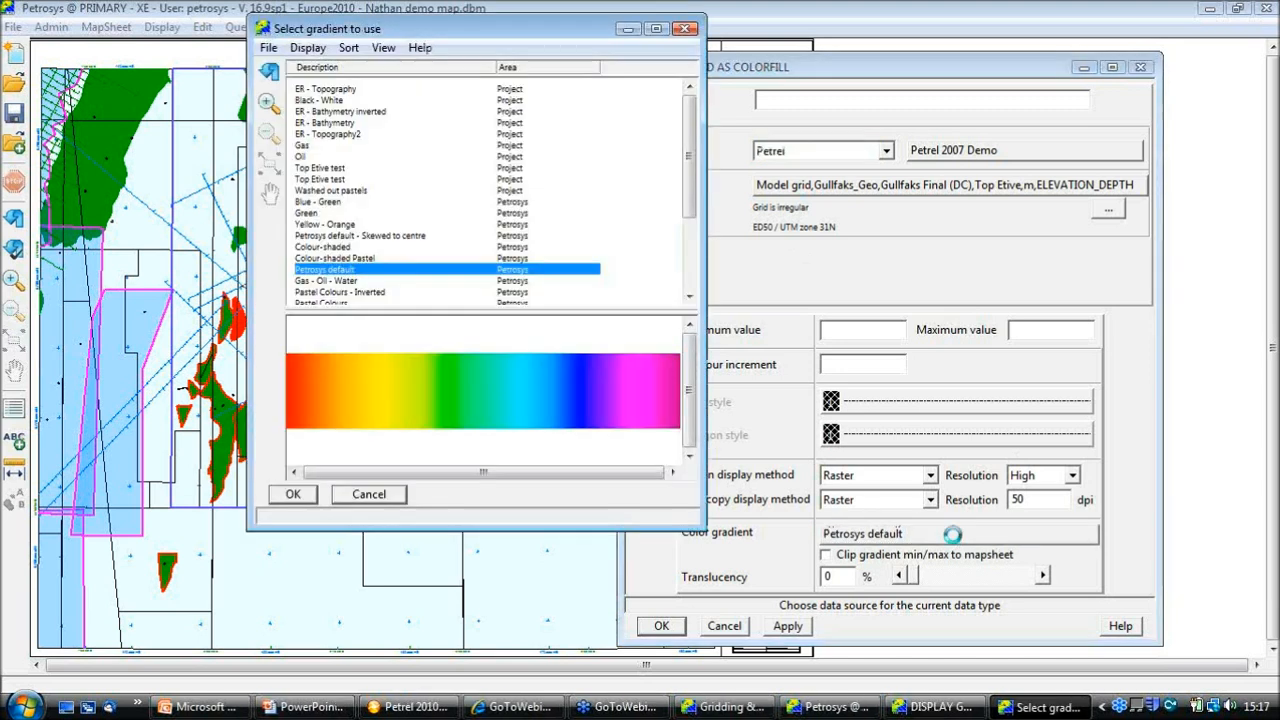
{"action": "left_click", "coordinate": [350, 247]}
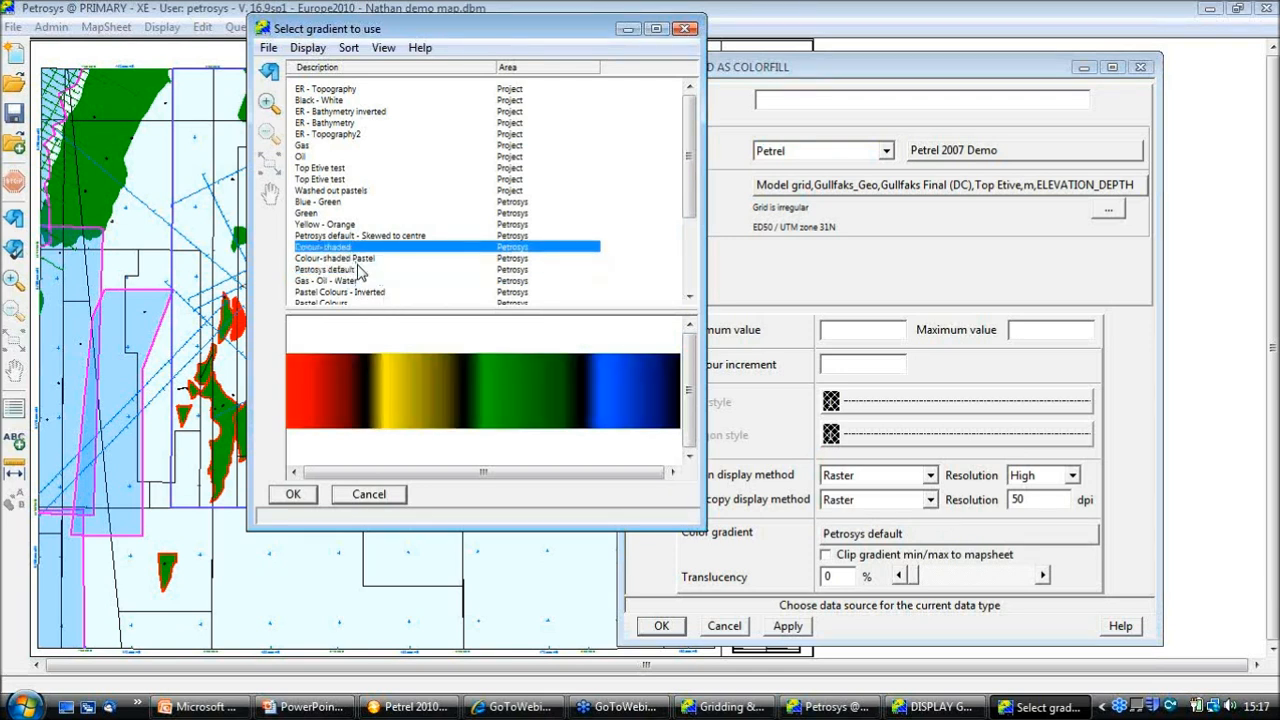
{"action": "left_click", "coordinate": [360, 270]}
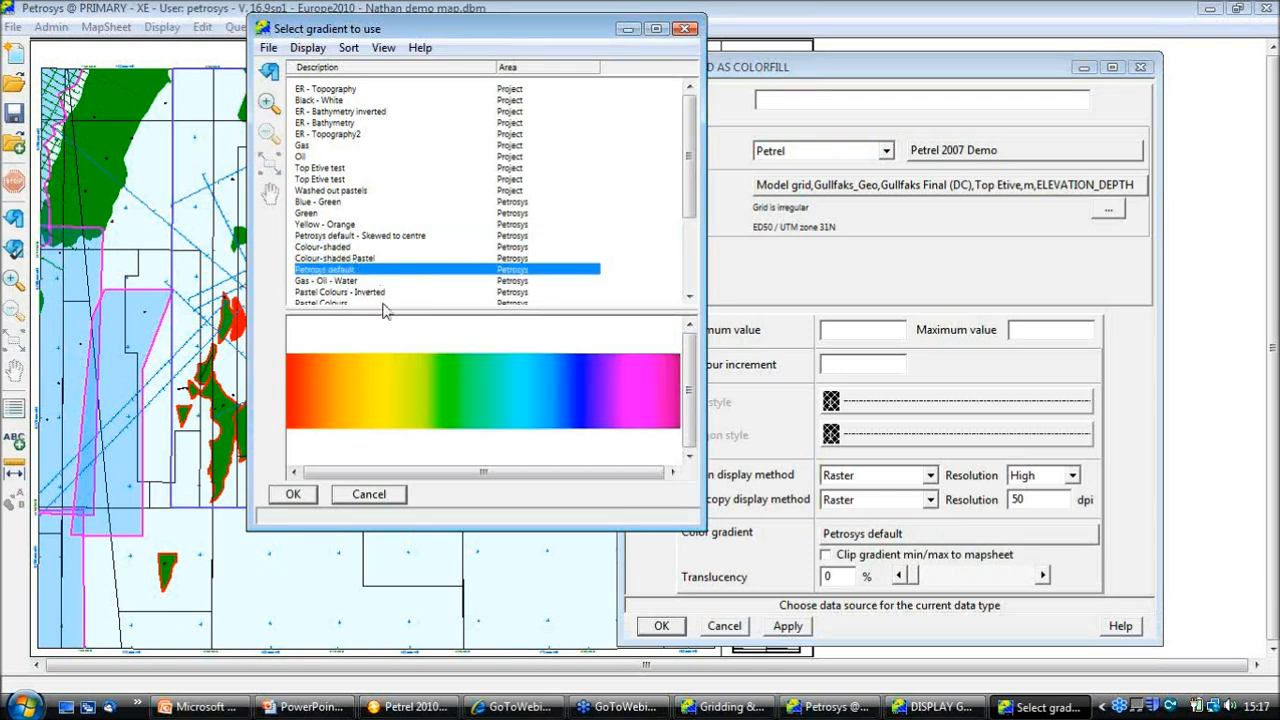
{"action": "left_click", "coordinate": [296, 496]}
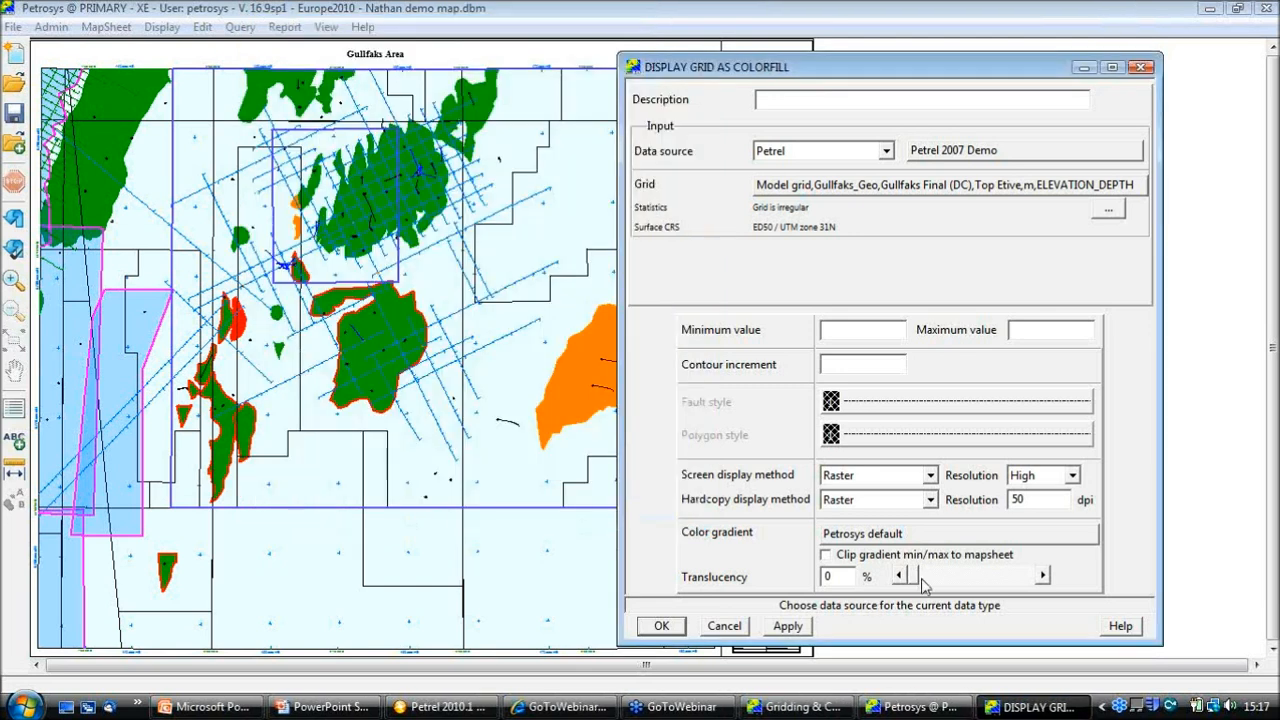
{"action": "left_click_drag", "start_coordinate": [918, 580], "coordinate": [971, 580]}
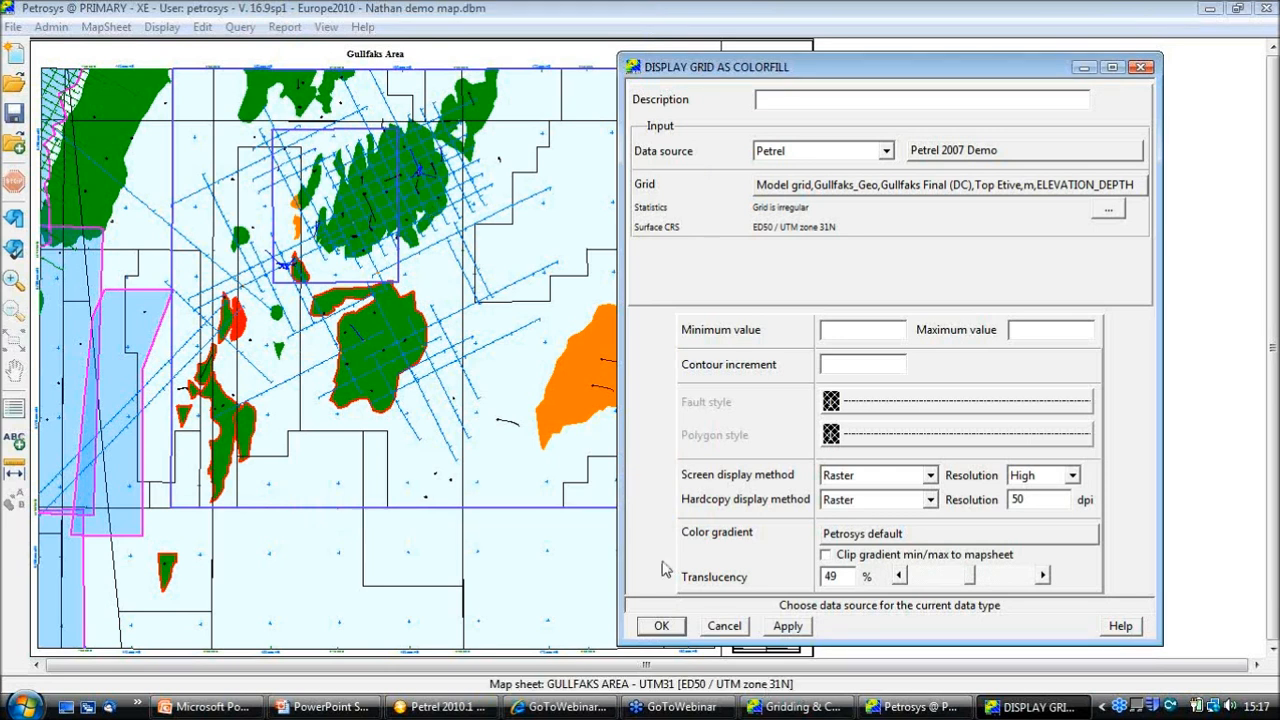
{"action": "left_click", "coordinate": [663, 630]}
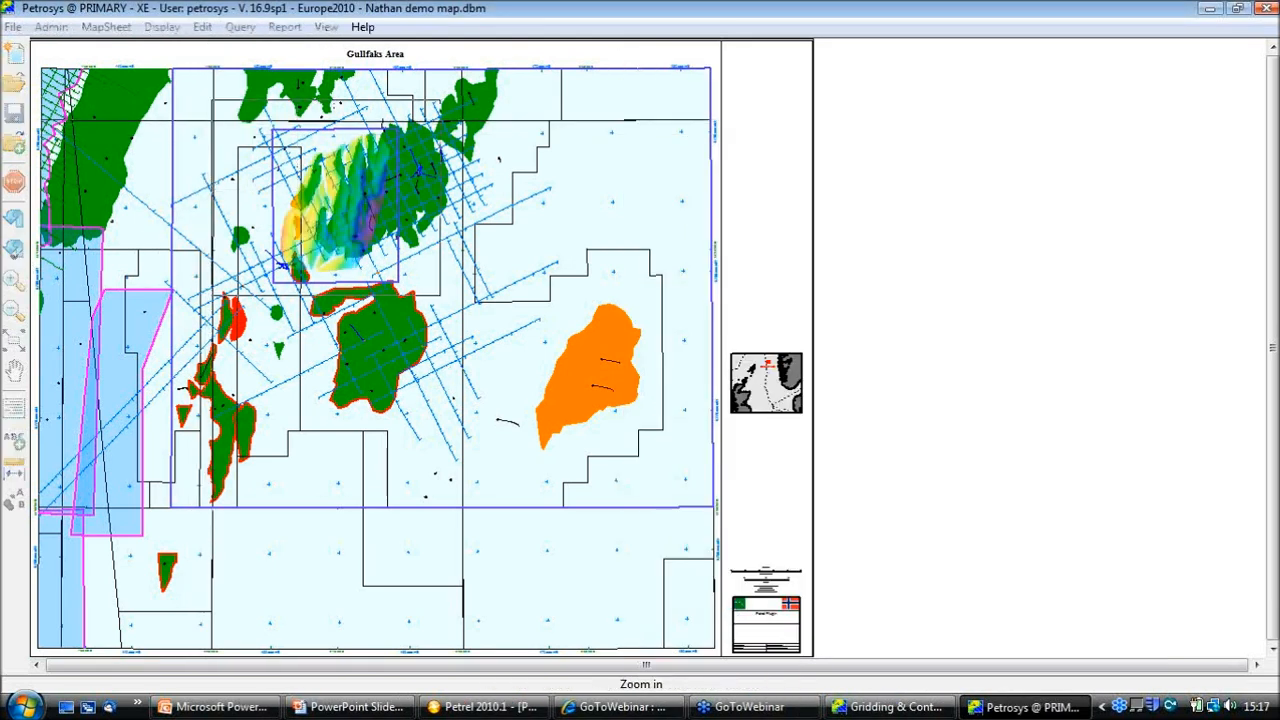
Step: Add a grid values layer showing gridlines of the Petrel Top Etive horizon from Gullfaks Final (DC), with sample rate 10
{"action": "left_click_drag", "start_coordinate": [440, 295], "coordinate": [535, 342]}
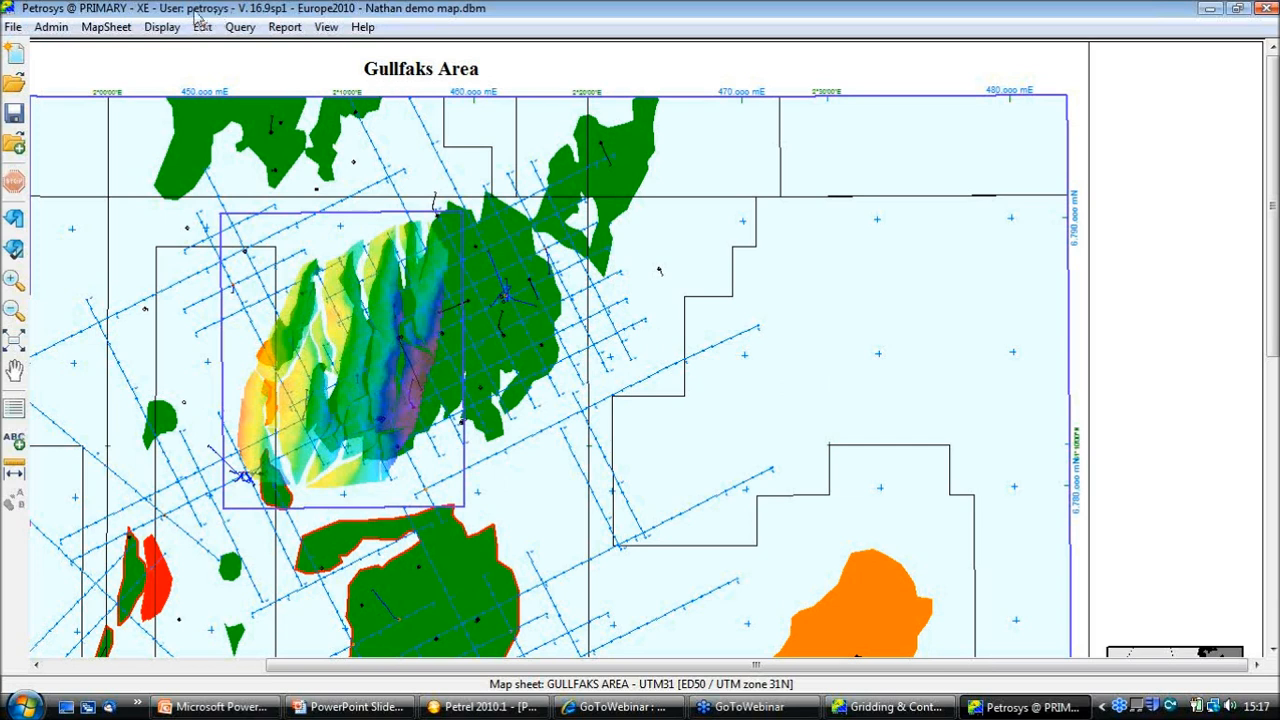
{"action": "left_click", "coordinate": [161, 27]}
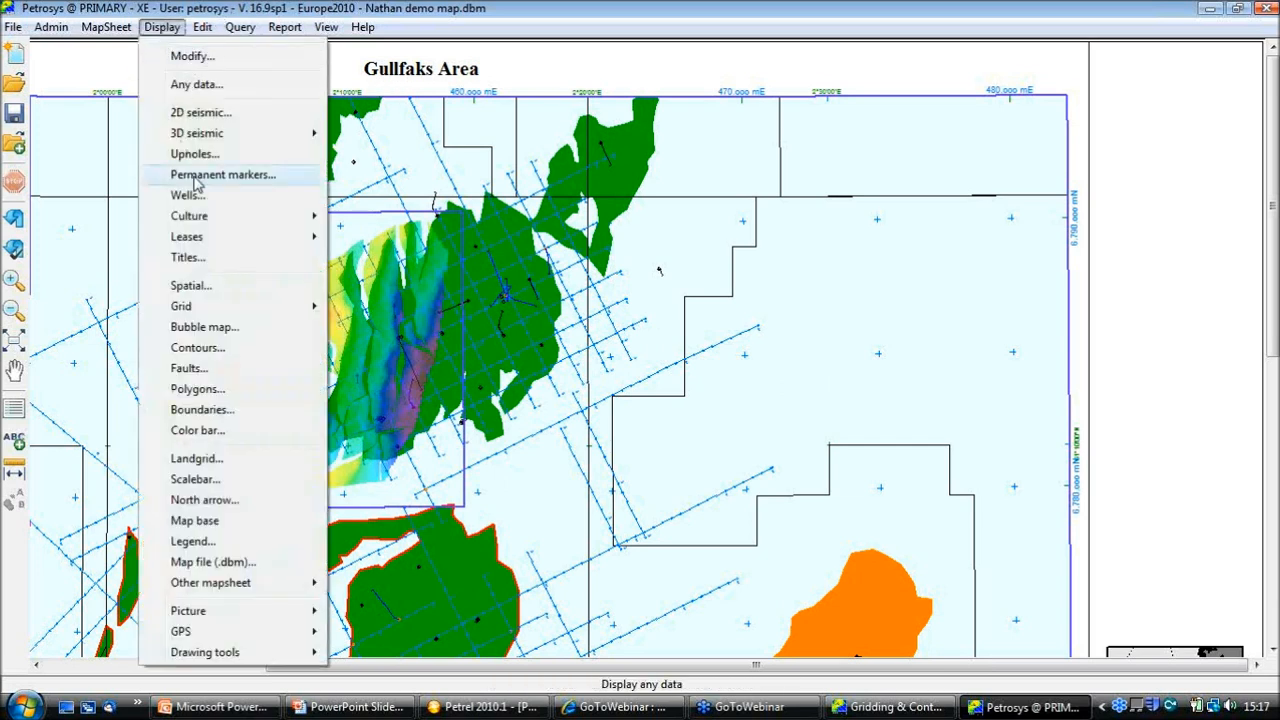
{"action": "mouse_move", "coordinate": [190, 308]}
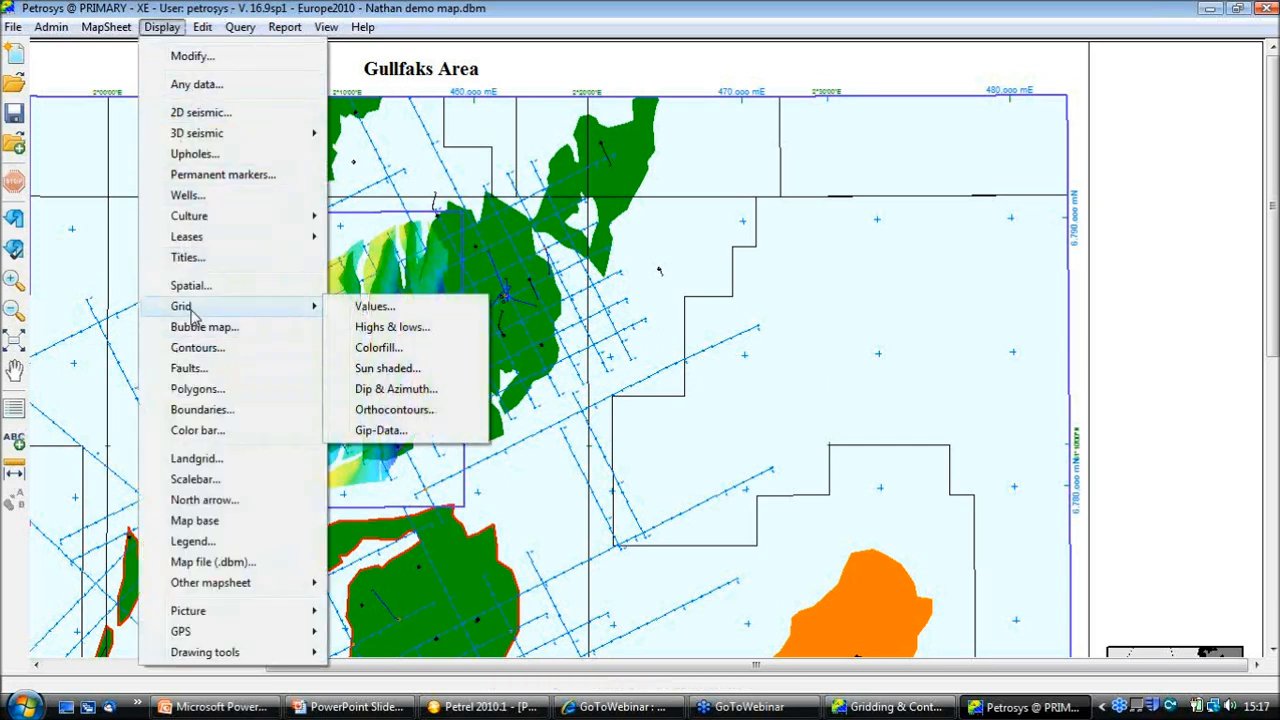
{"action": "left_click", "coordinate": [376, 306]}
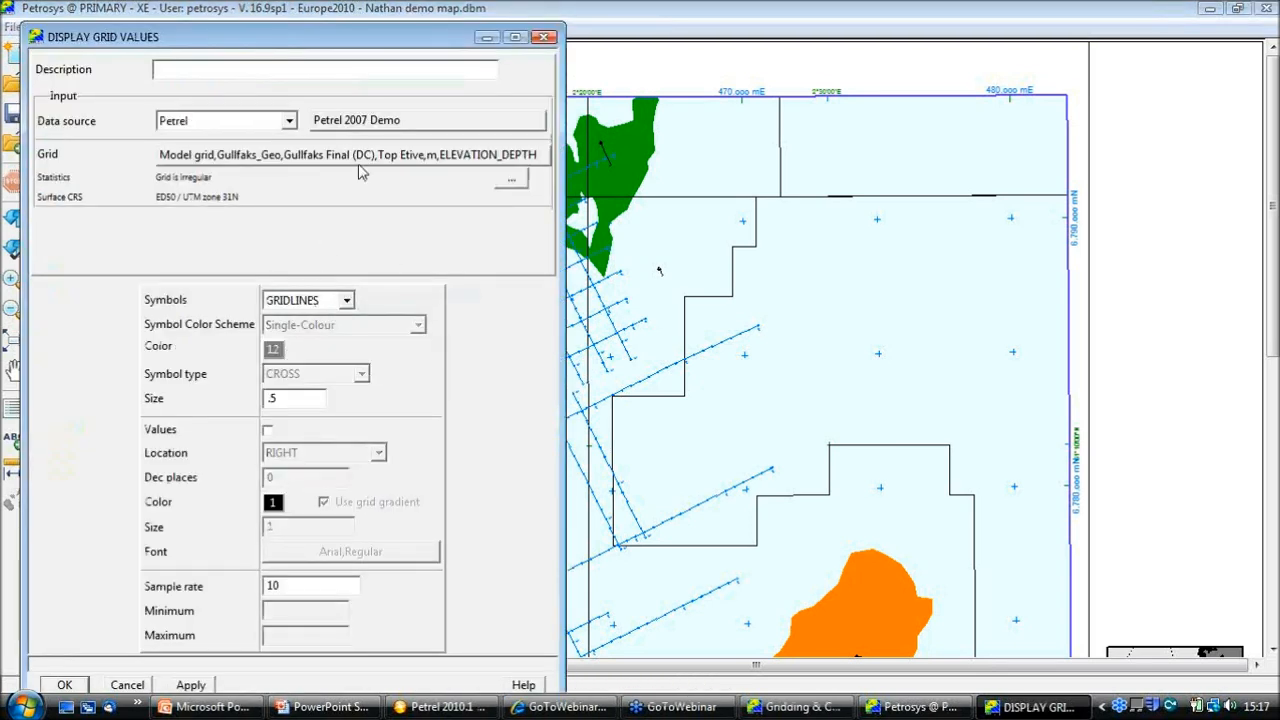
{"action": "left_click", "coordinate": [64, 684]}
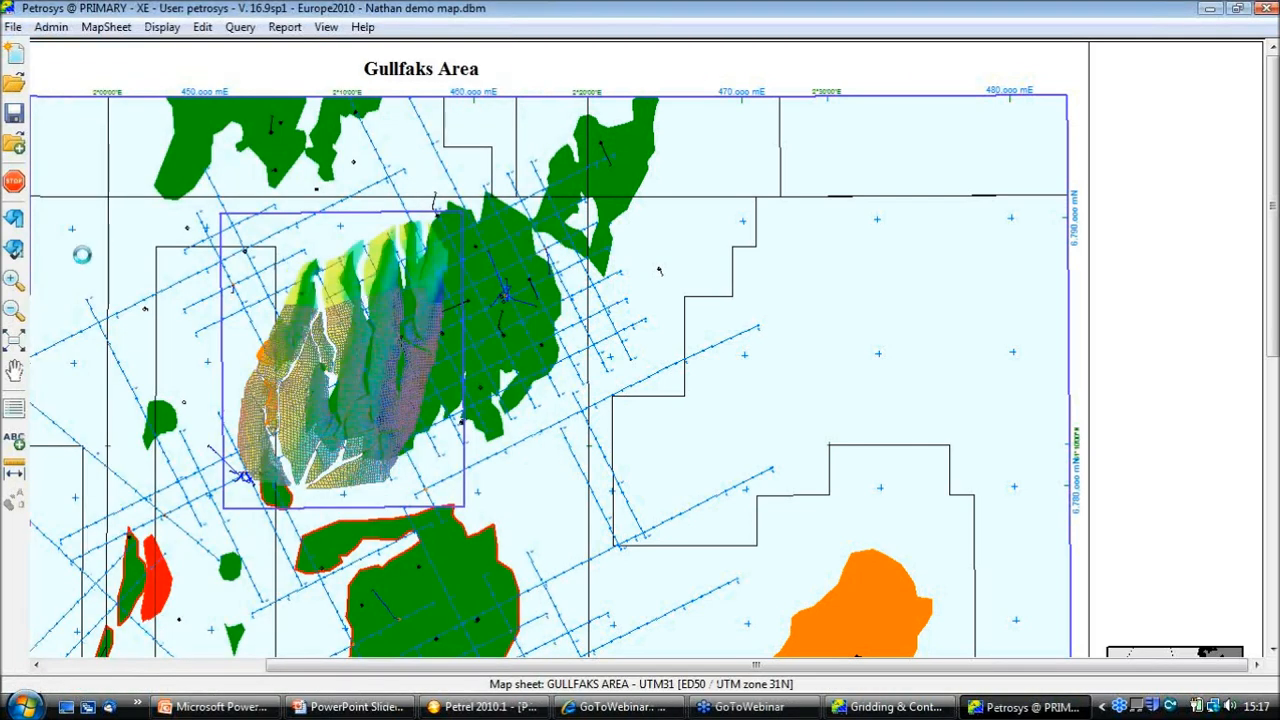
Step: Start a fault display layer over the Top Etive grid with Petrel as the fault data source
{"action": "left_click", "coordinate": [15, 283]}
{"action": "left_click_drag", "start_coordinate": [257, 218], "coordinate": [587, 485]}
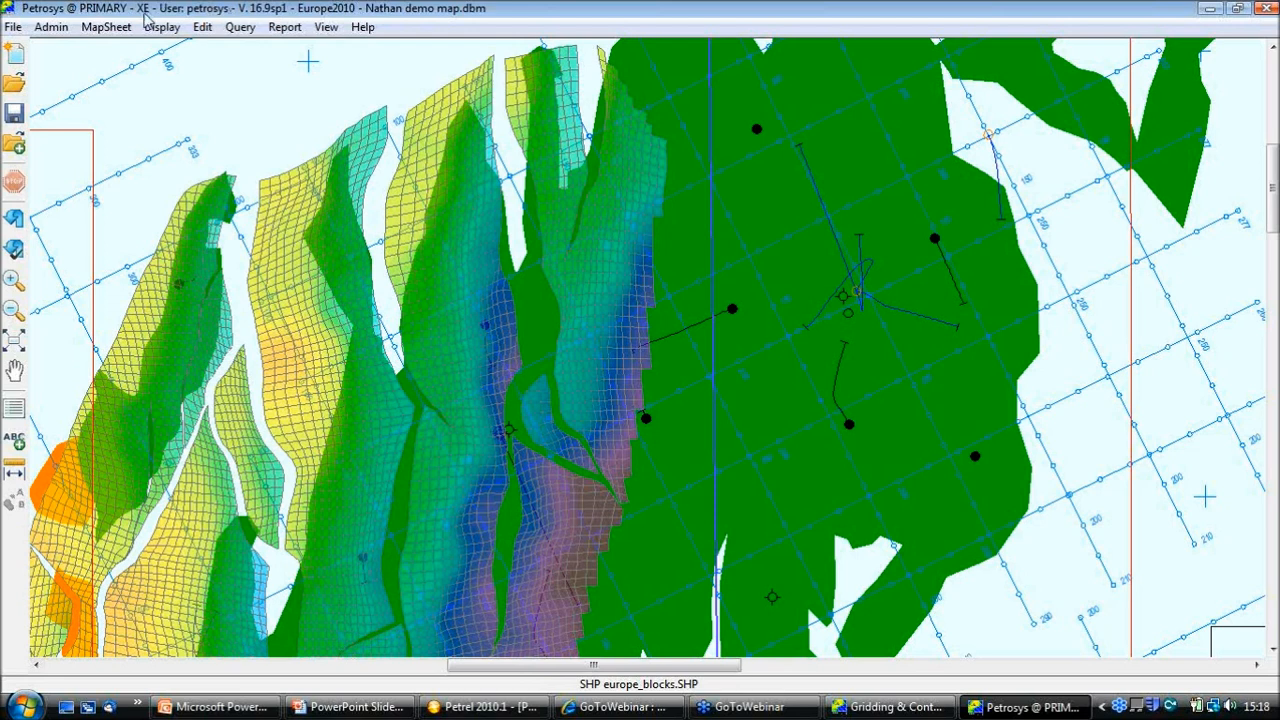
{"action": "left_click", "coordinate": [158, 26]}
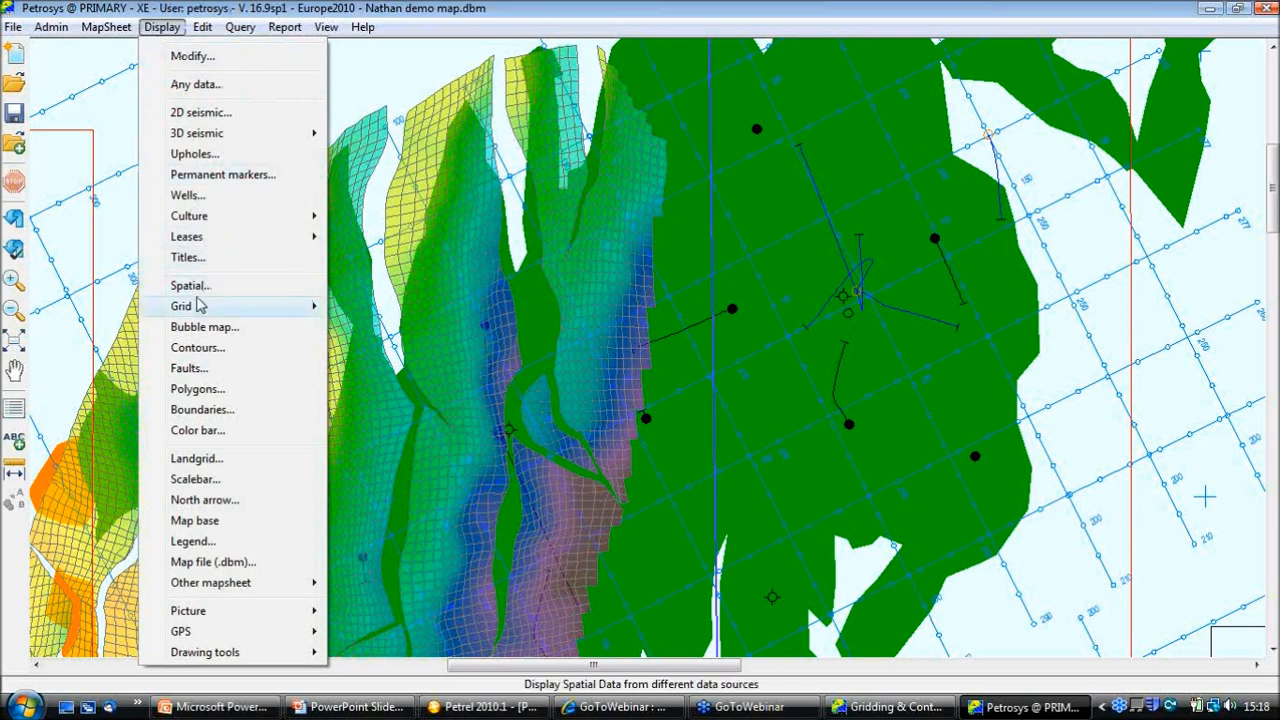
{"action": "mouse_move", "coordinate": [203, 313]}
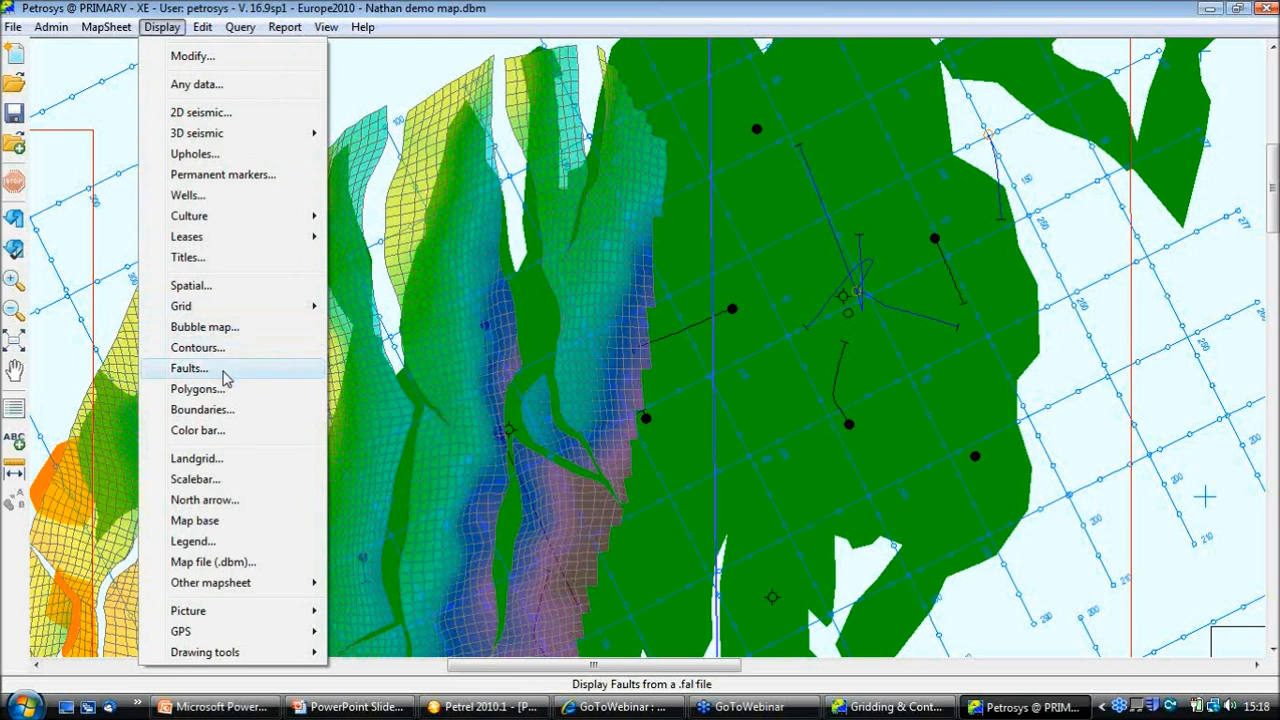
{"action": "left_click", "coordinate": [190, 368]}
{"action": "left_click", "coordinate": [748, 171]}
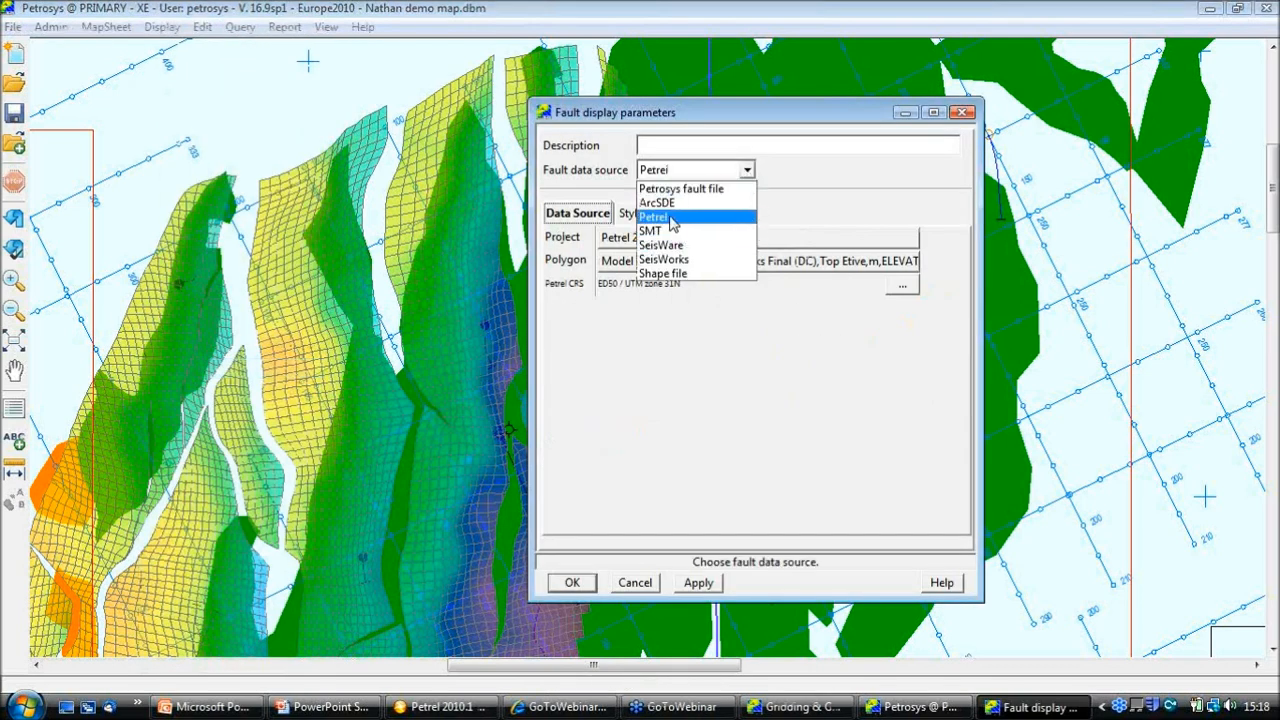
{"action": "left_click", "coordinate": [672, 224]}
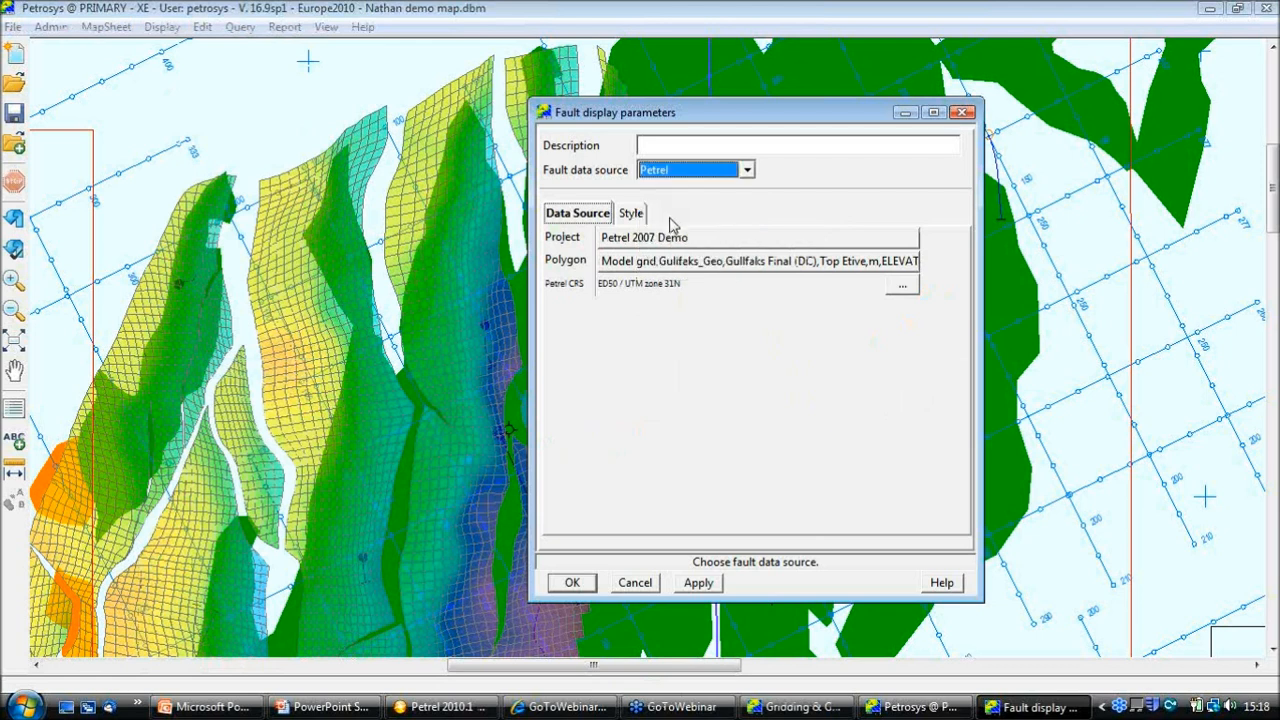
Step: Use the Gullfaks_Geo, Gullfaks Final (DC), Top Etive model grid as fault polygons, review their style, and add the faults to the map
{"action": "left_click", "coordinate": [633, 270]}
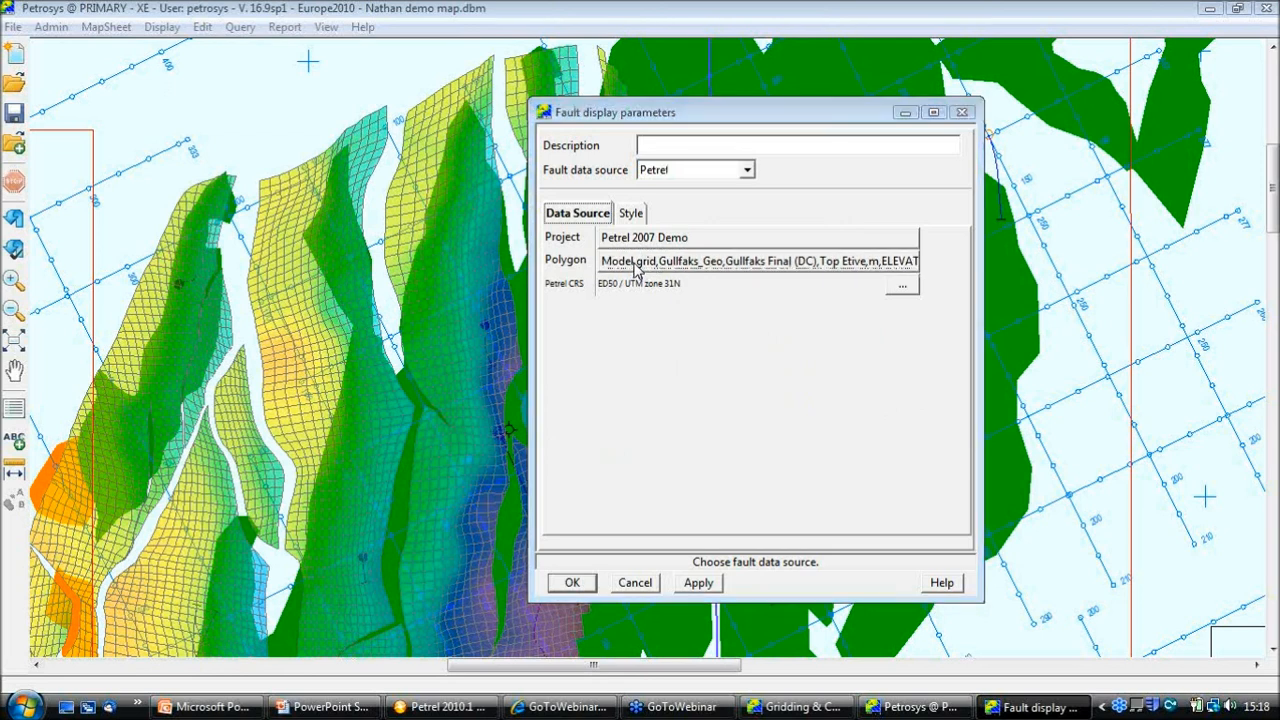
{"action": "left_click_drag", "start_coordinate": [1118, 348], "coordinate": [1125, 554]}
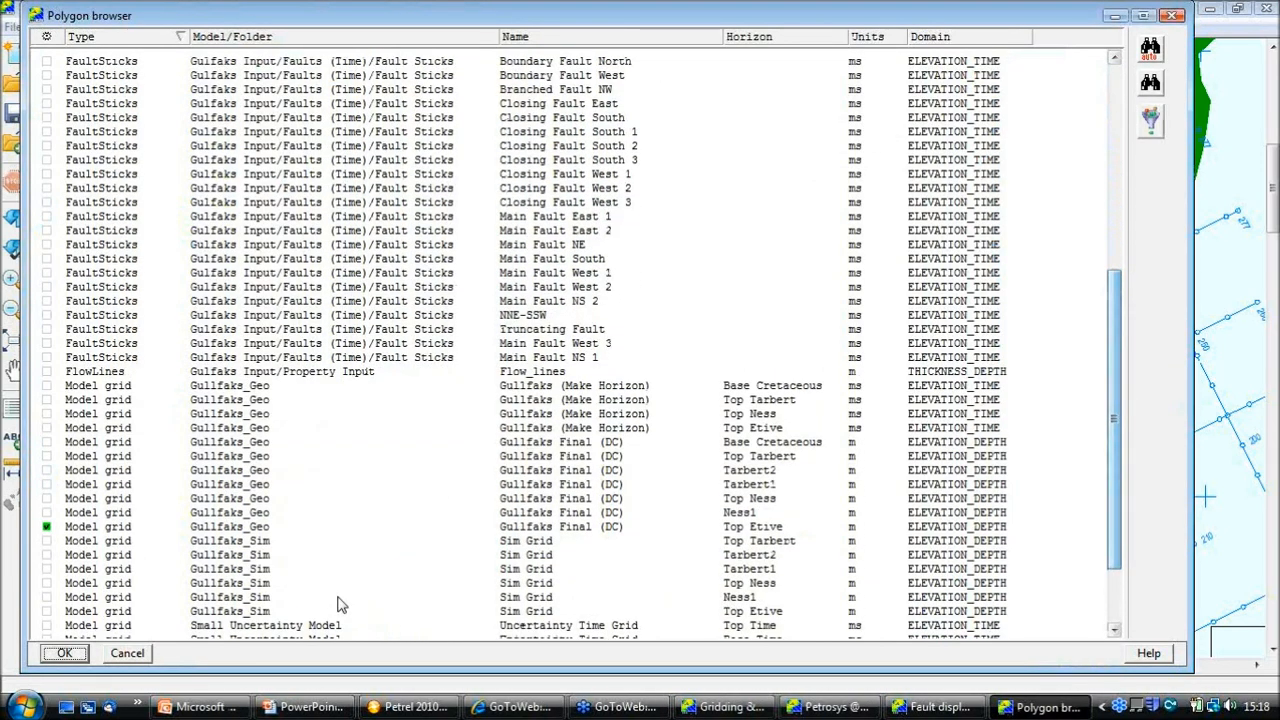
{"action": "left_click", "coordinate": [234, 528]}
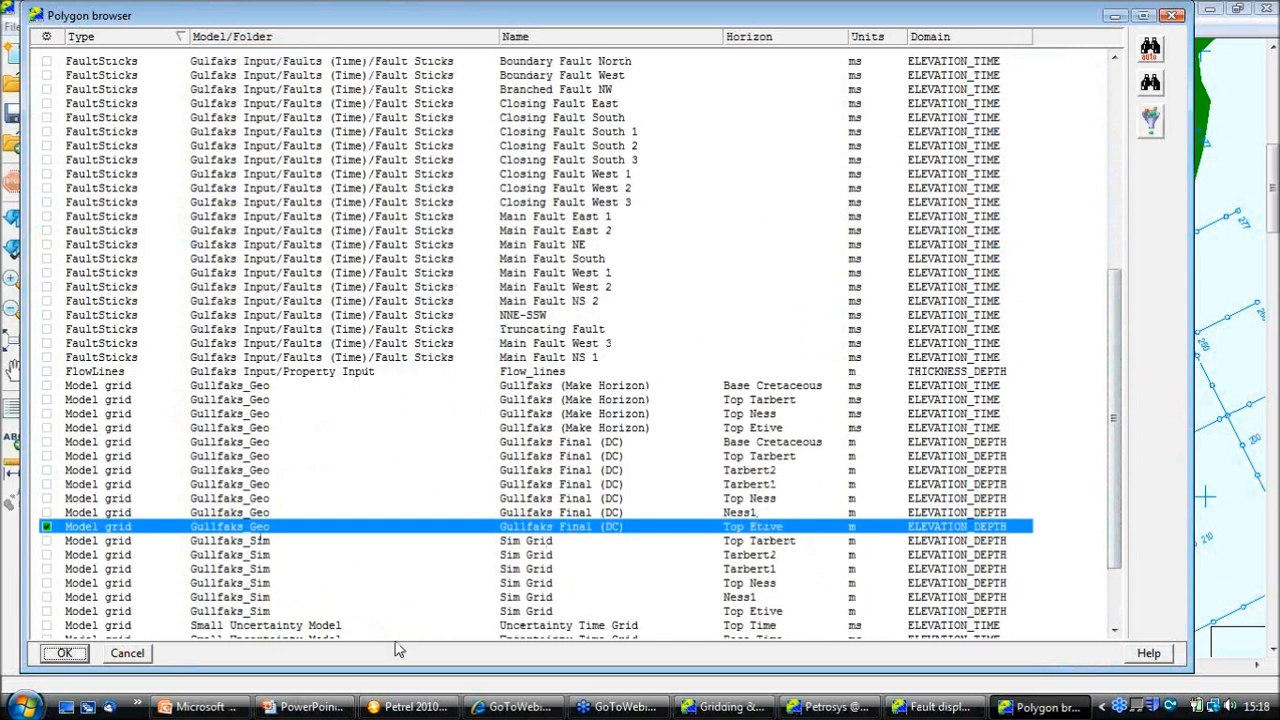
{"action": "left_click", "coordinate": [80, 655]}
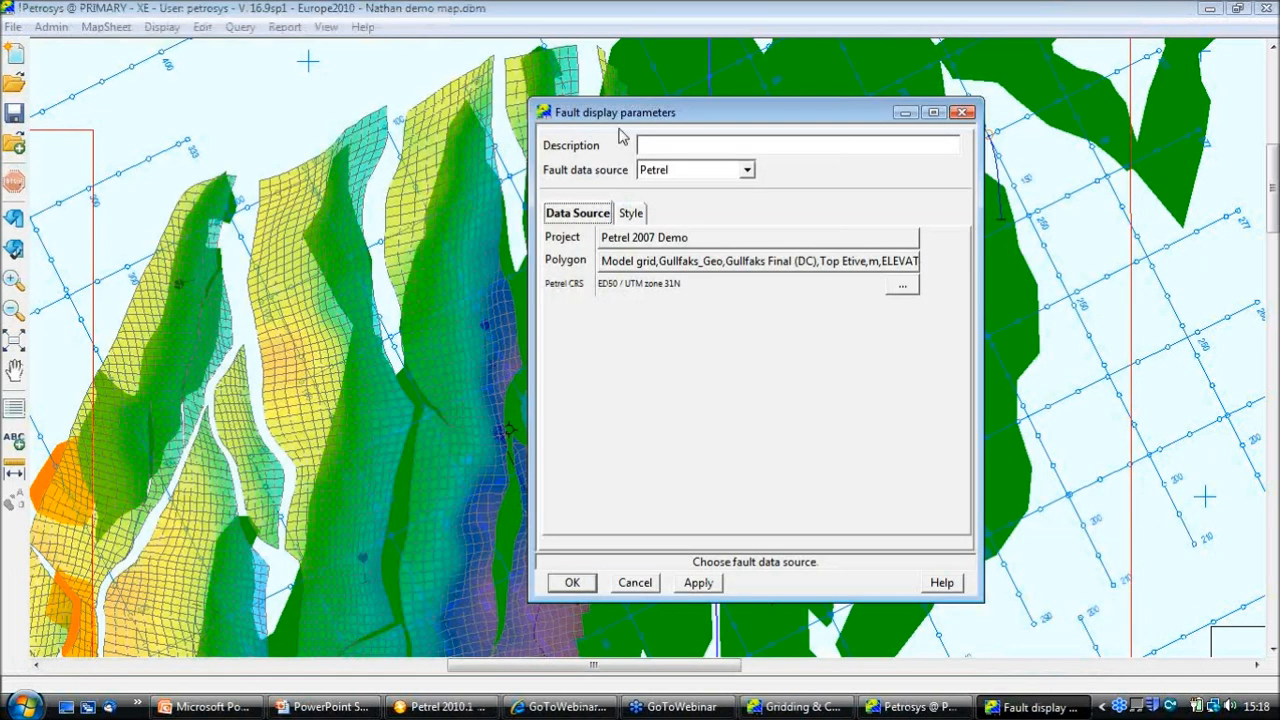
{"action": "left_click", "coordinate": [630, 213]}
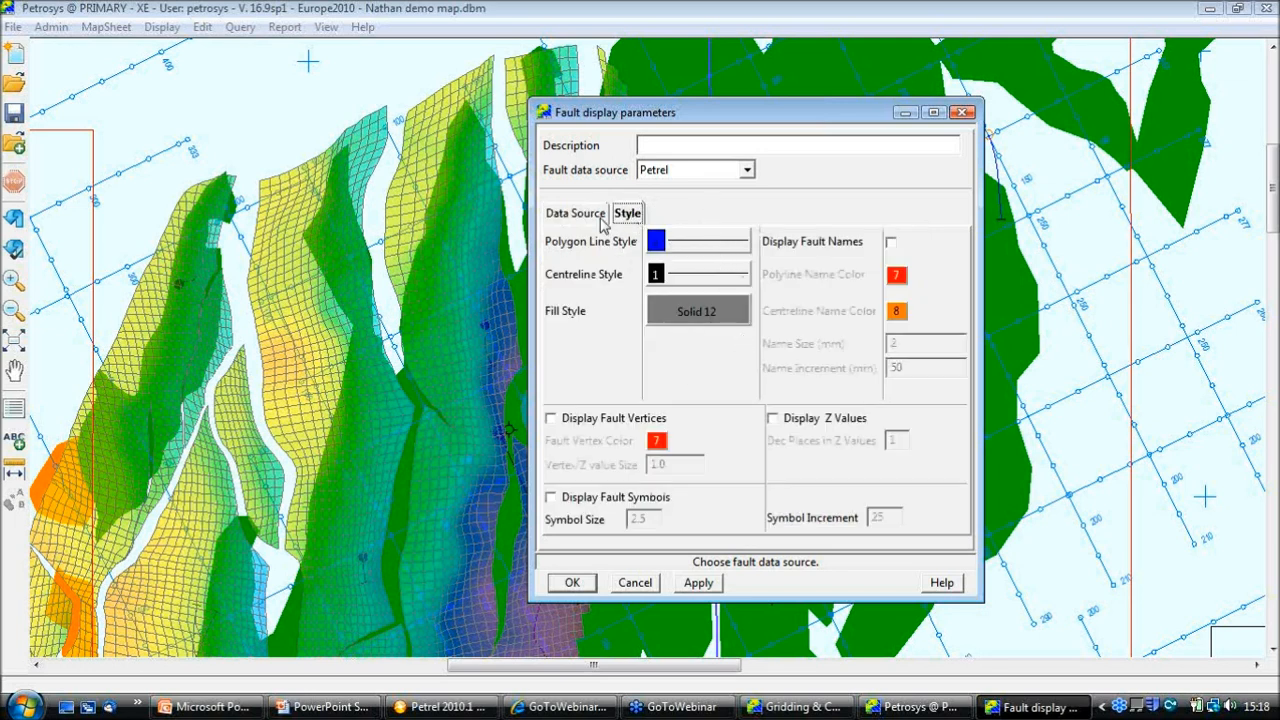
{"action": "left_click", "coordinate": [571, 583]}
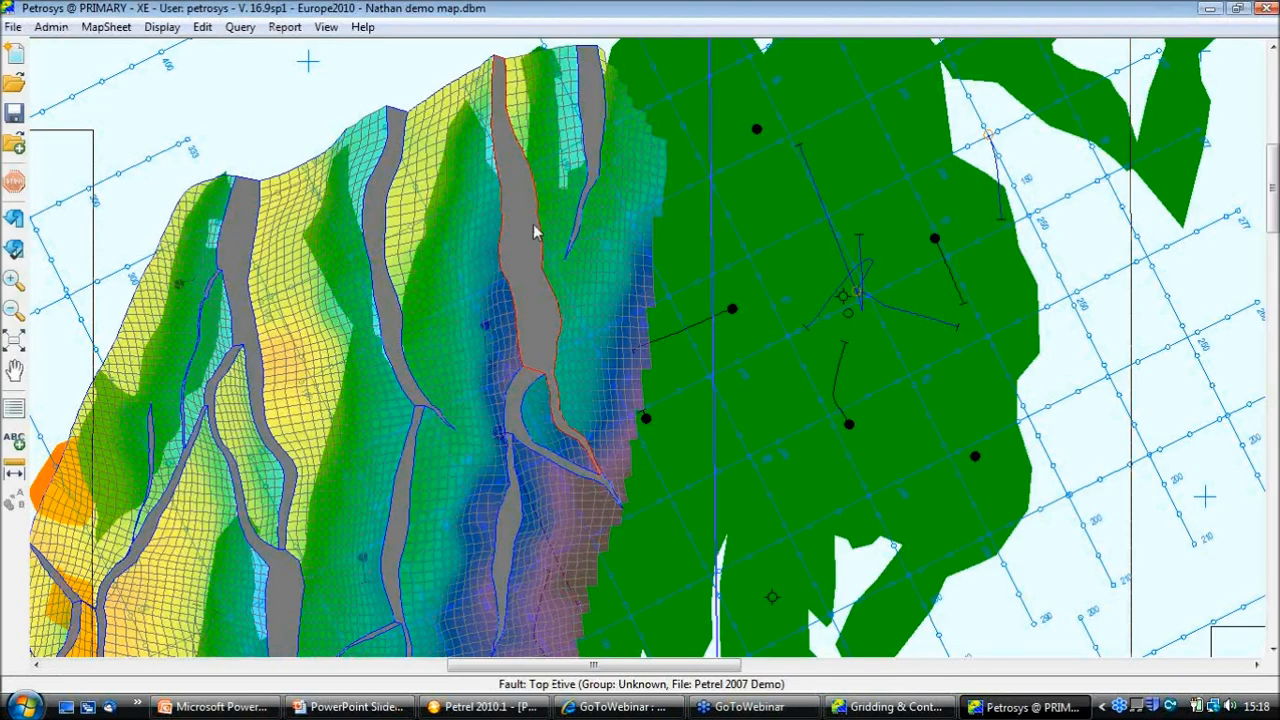
Step: Examine the fault layer's spatial data export options with Shape file as the output type, and cancel the export
{"action": "right_click", "coordinate": [537, 230]}
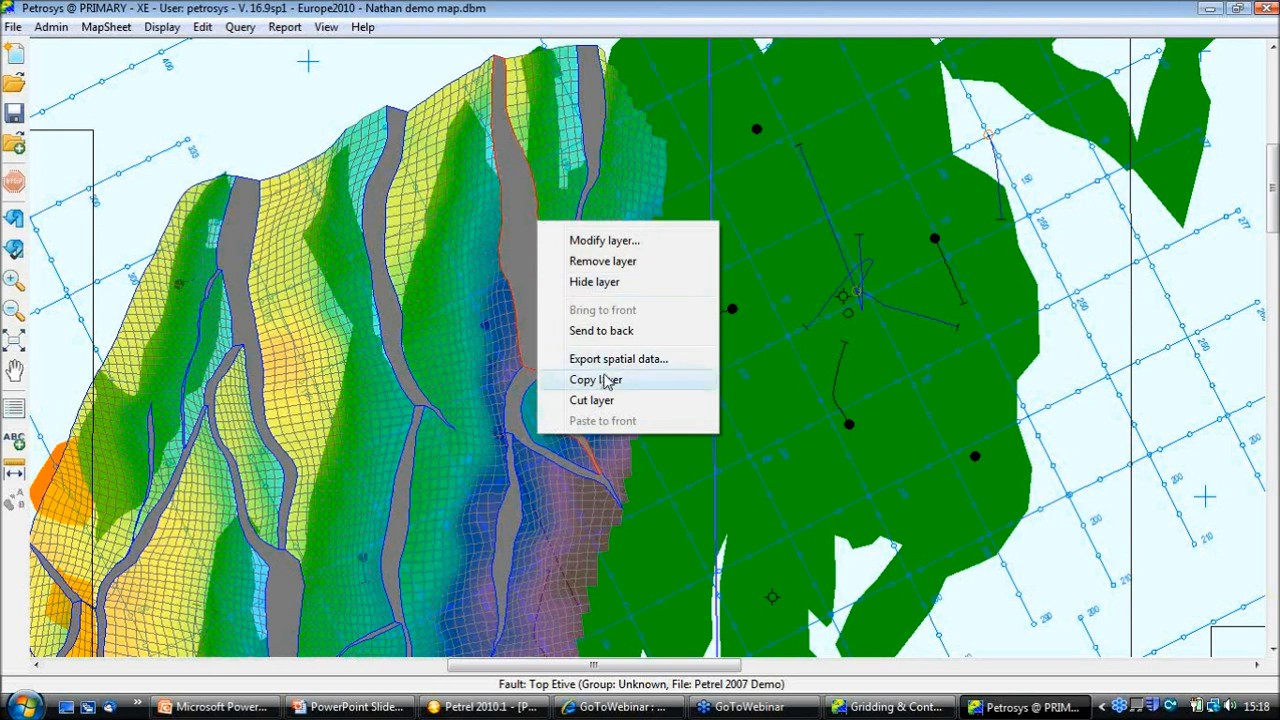
{"action": "left_click", "coordinate": [610, 360]}
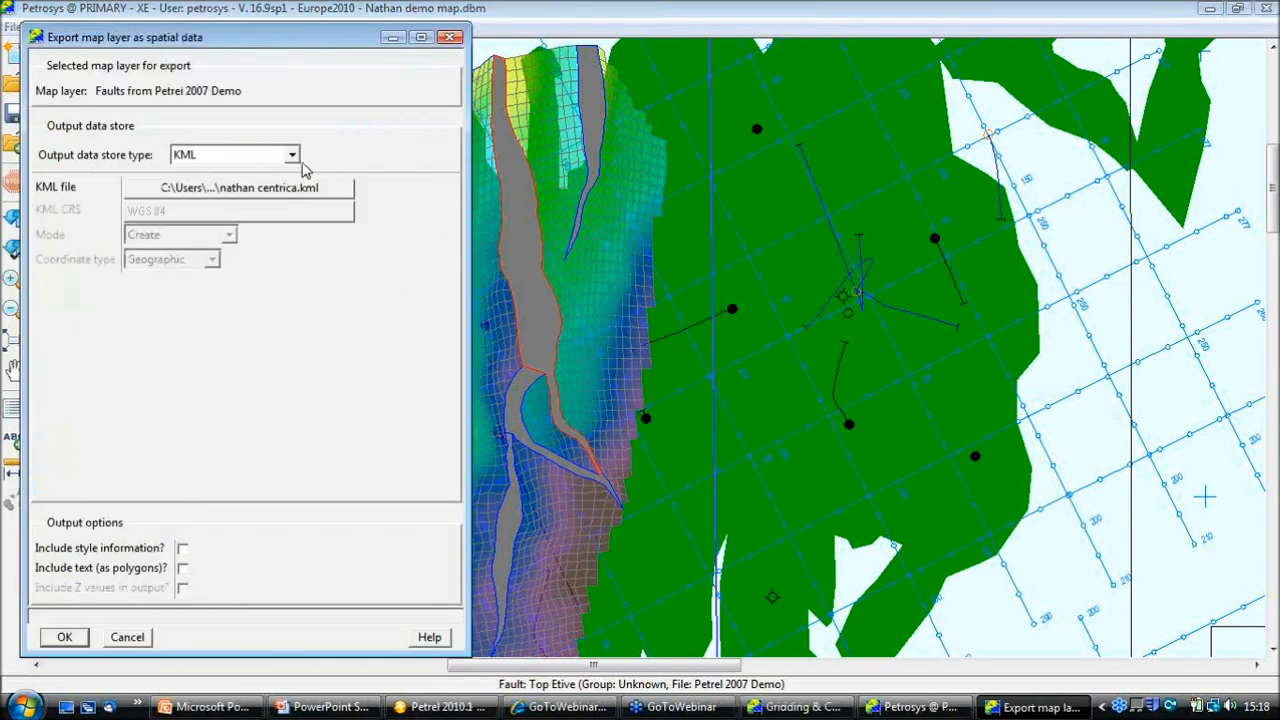
{"action": "left_click", "coordinate": [291, 154]}
{"action": "left_click", "coordinate": [257, 231]}
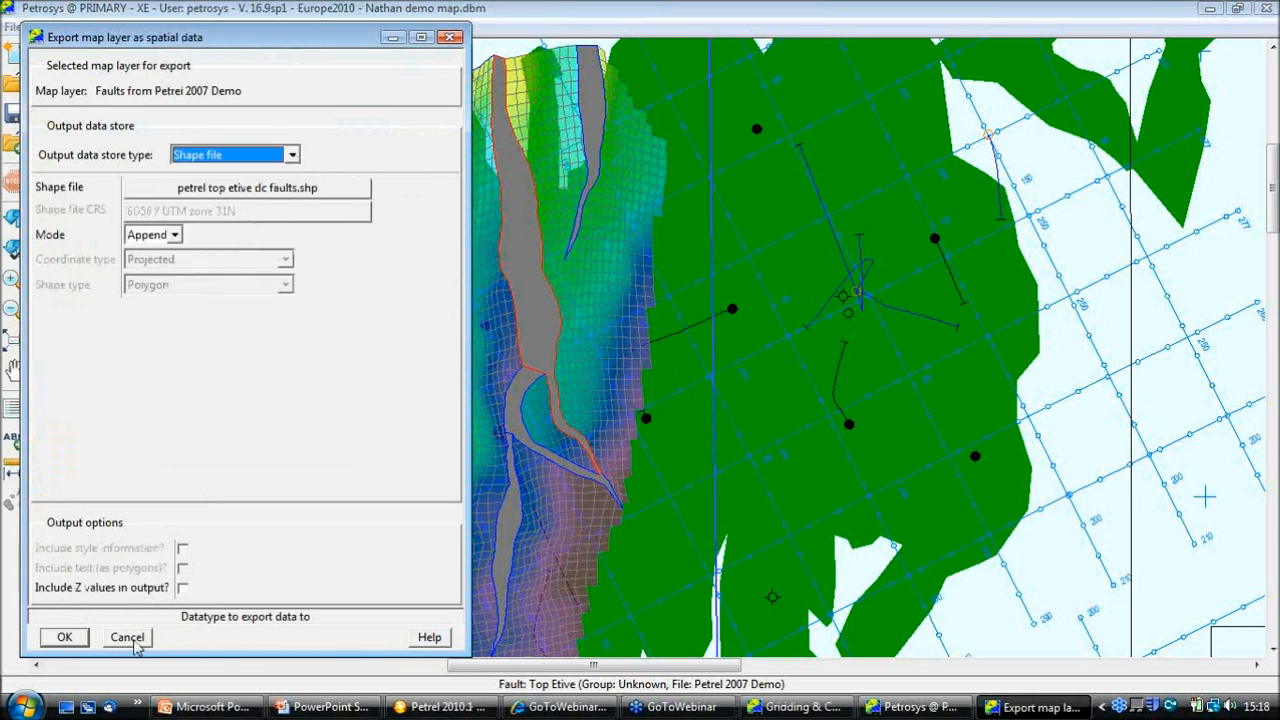
{"action": "left_click", "coordinate": [128, 637]}
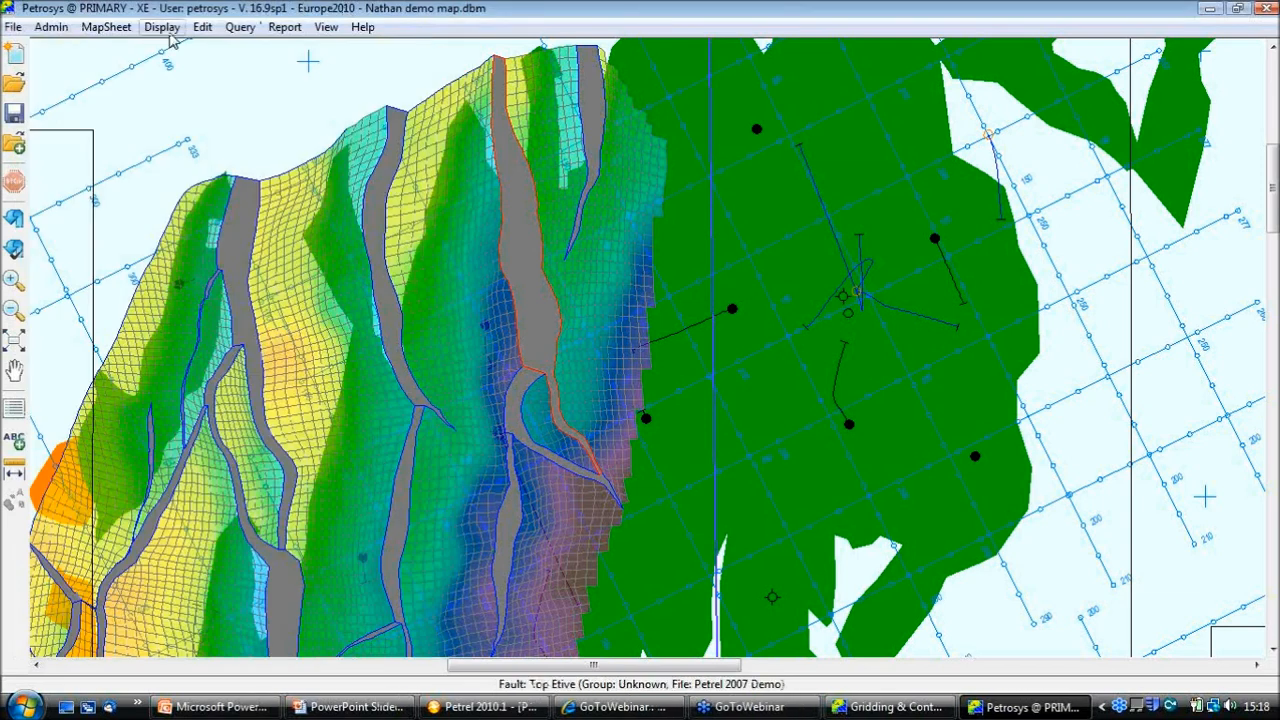
Step: Start a wells layer with Petrel as data source and review its well symbol, annotation and path settings
{"action": "left_click", "coordinate": [163, 28]}
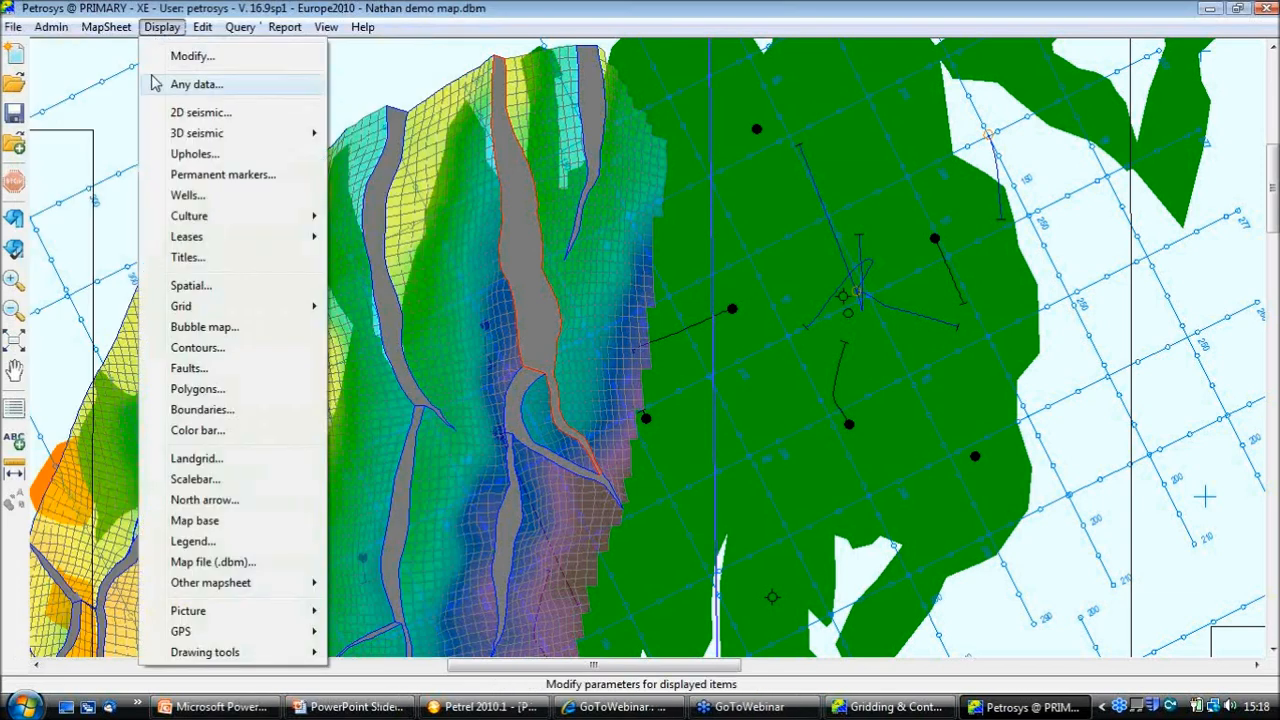
{"action": "left_click", "coordinate": [203, 199]}
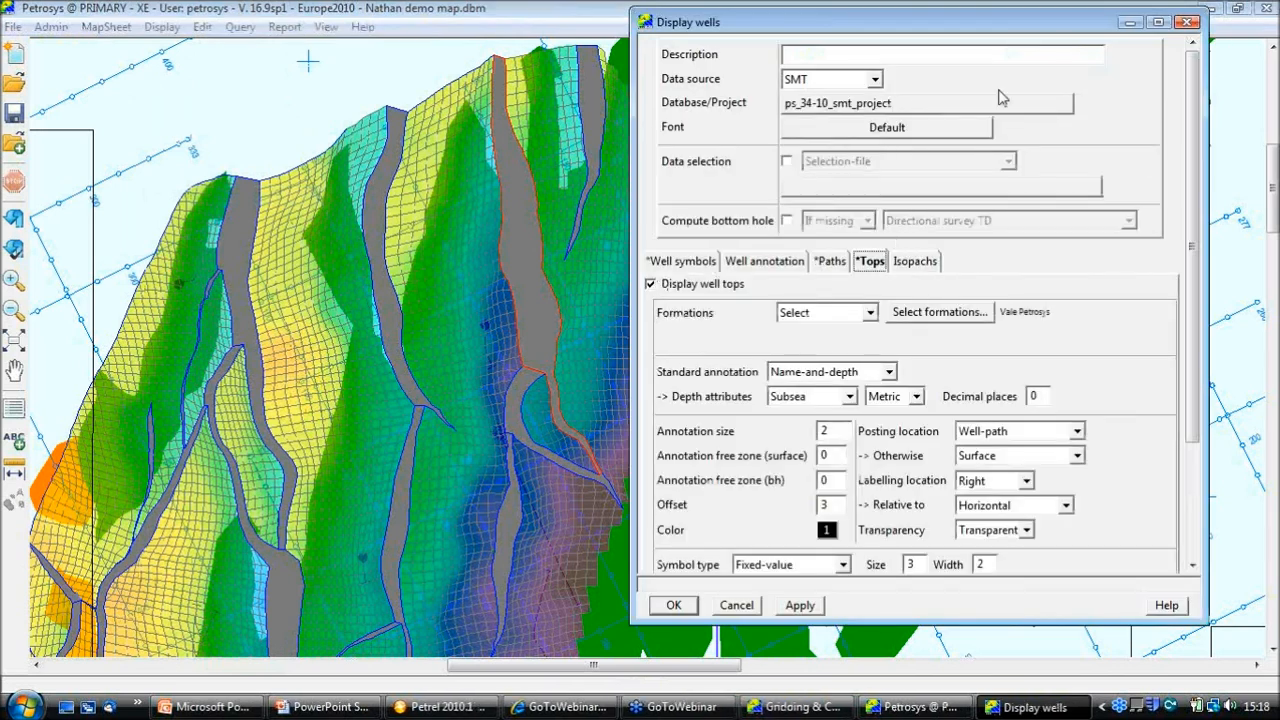
{"action": "left_click", "coordinate": [876, 80]}
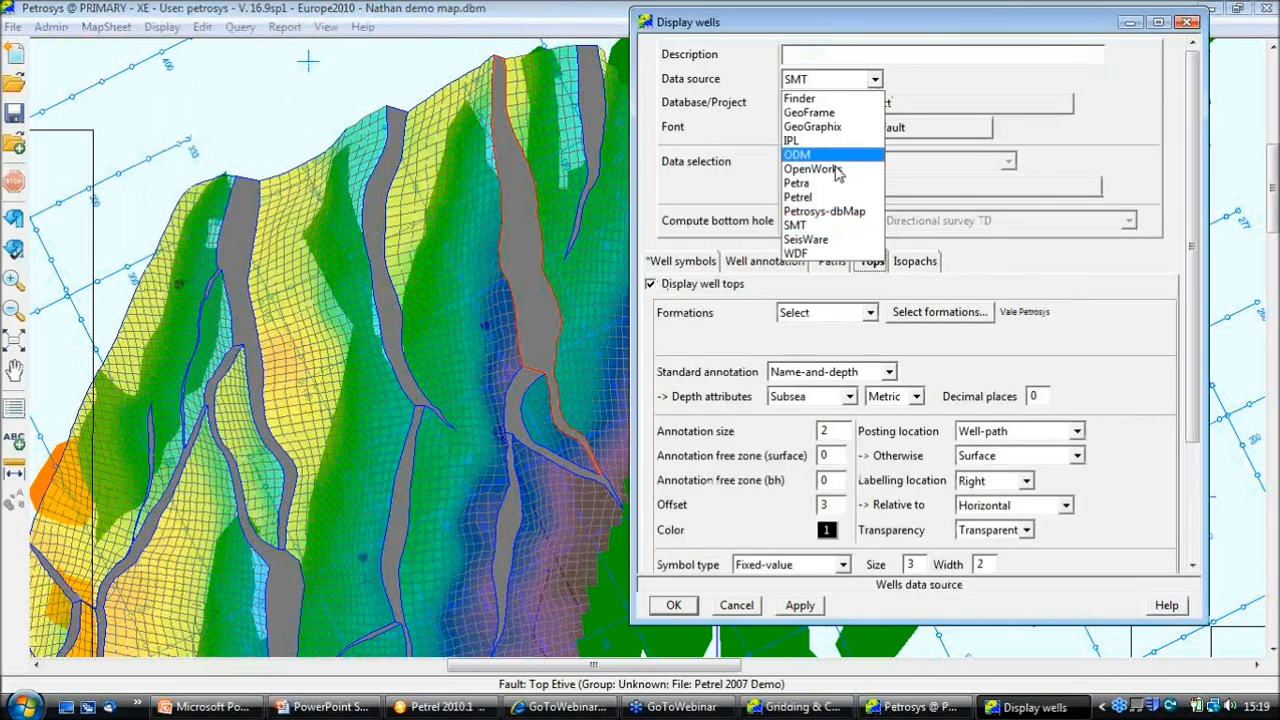
{"action": "left_click", "coordinate": [840, 205]}
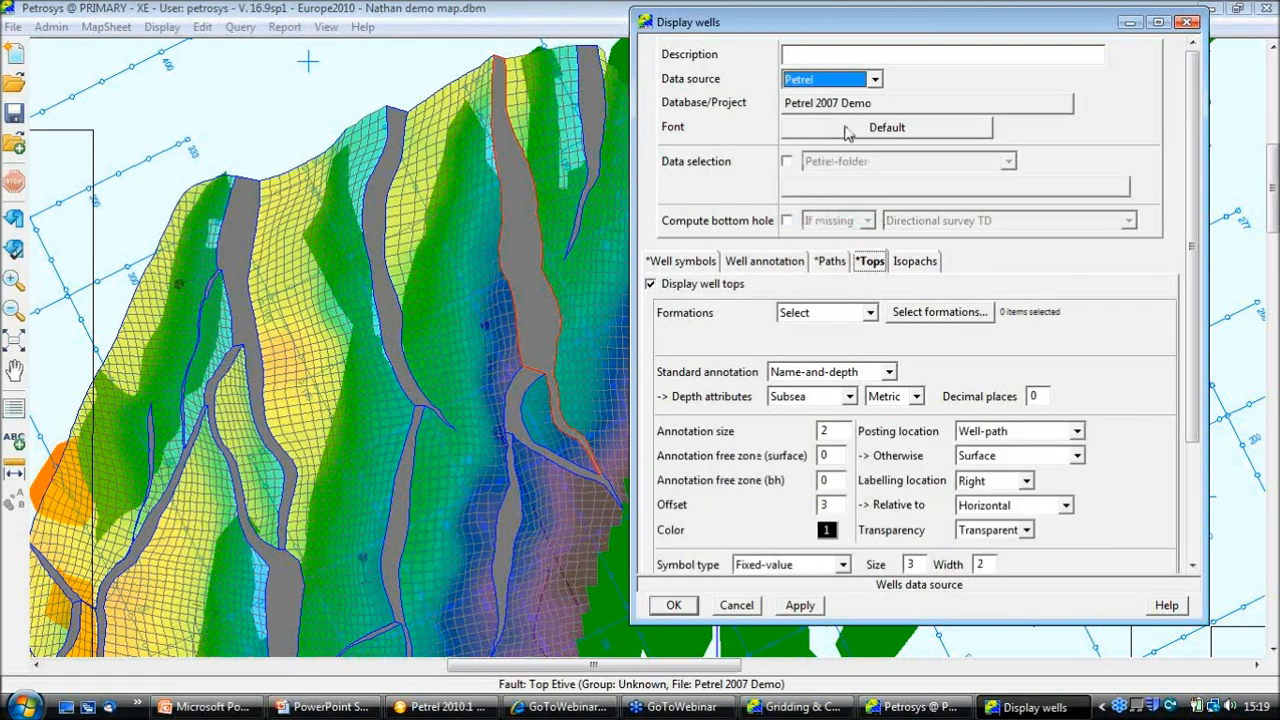
{"action": "left_click", "coordinate": [668, 261]}
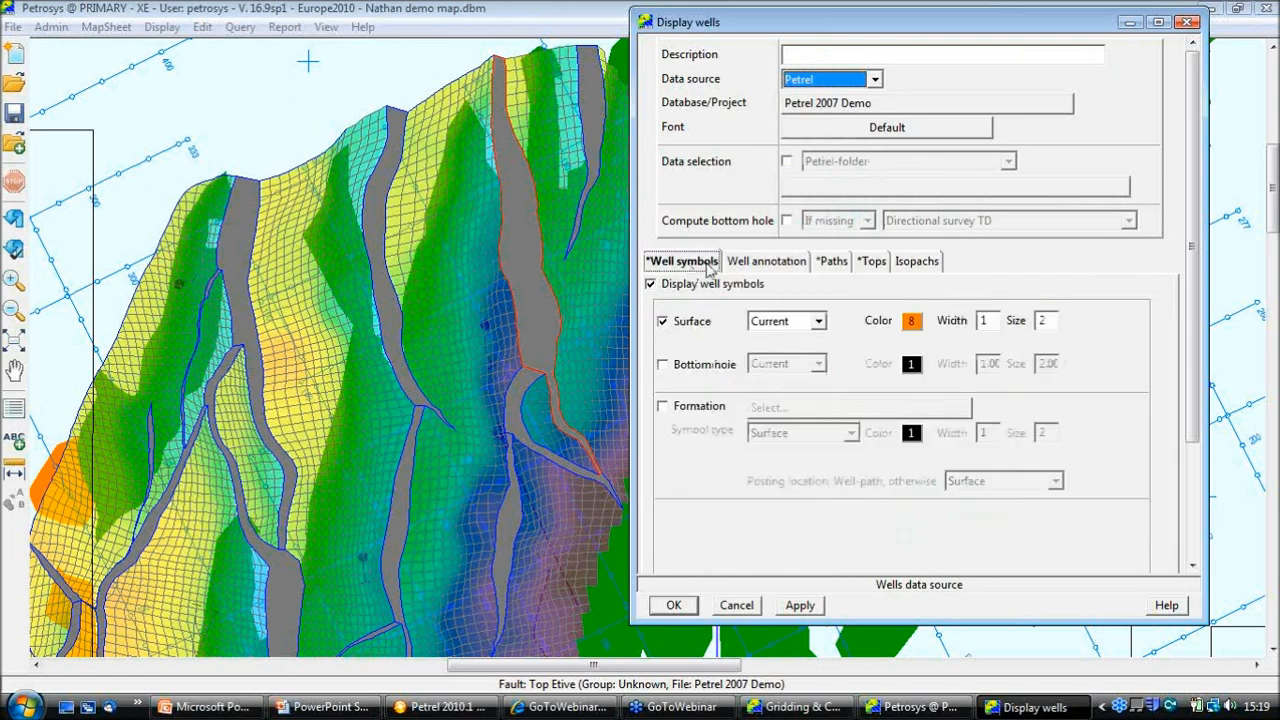
{"action": "left_click", "coordinate": [743, 262]}
{"action": "left_click", "coordinate": [843, 263]}
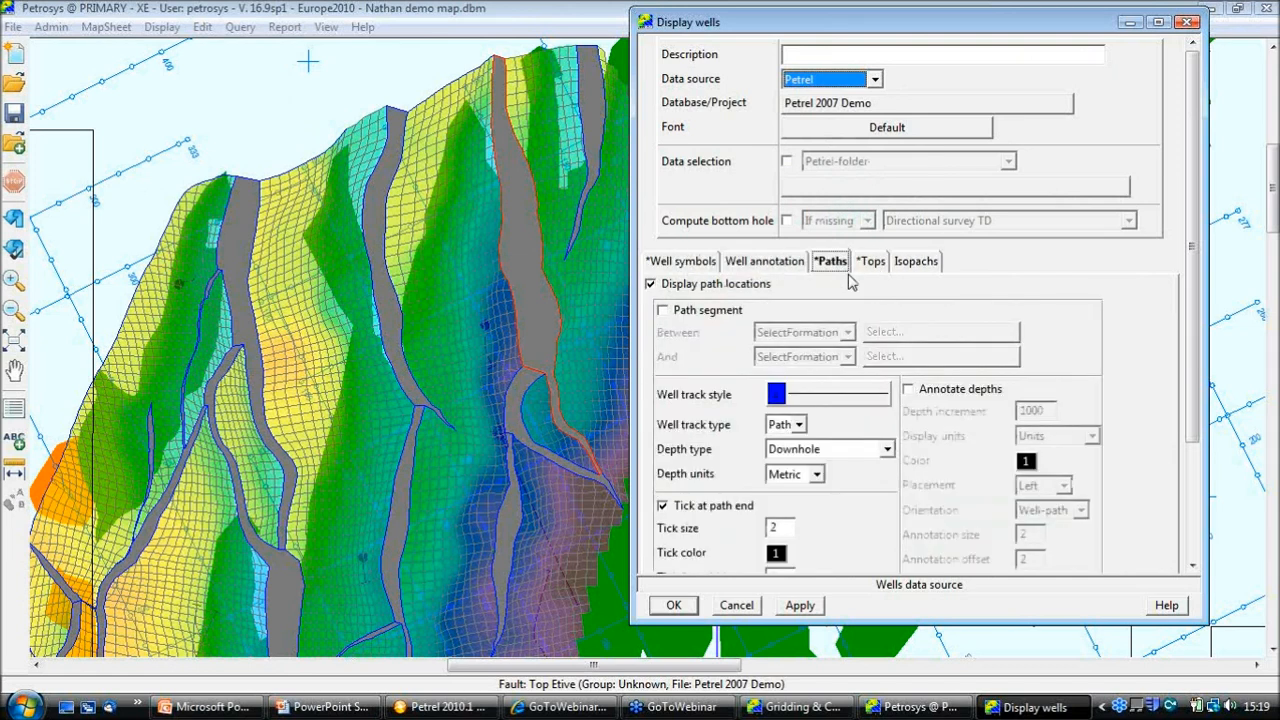
Step: Choose the Top Etive formation that has an interpreter assigned for the well tops, and add the wells to the map
{"action": "left_click", "coordinate": [874, 262]}
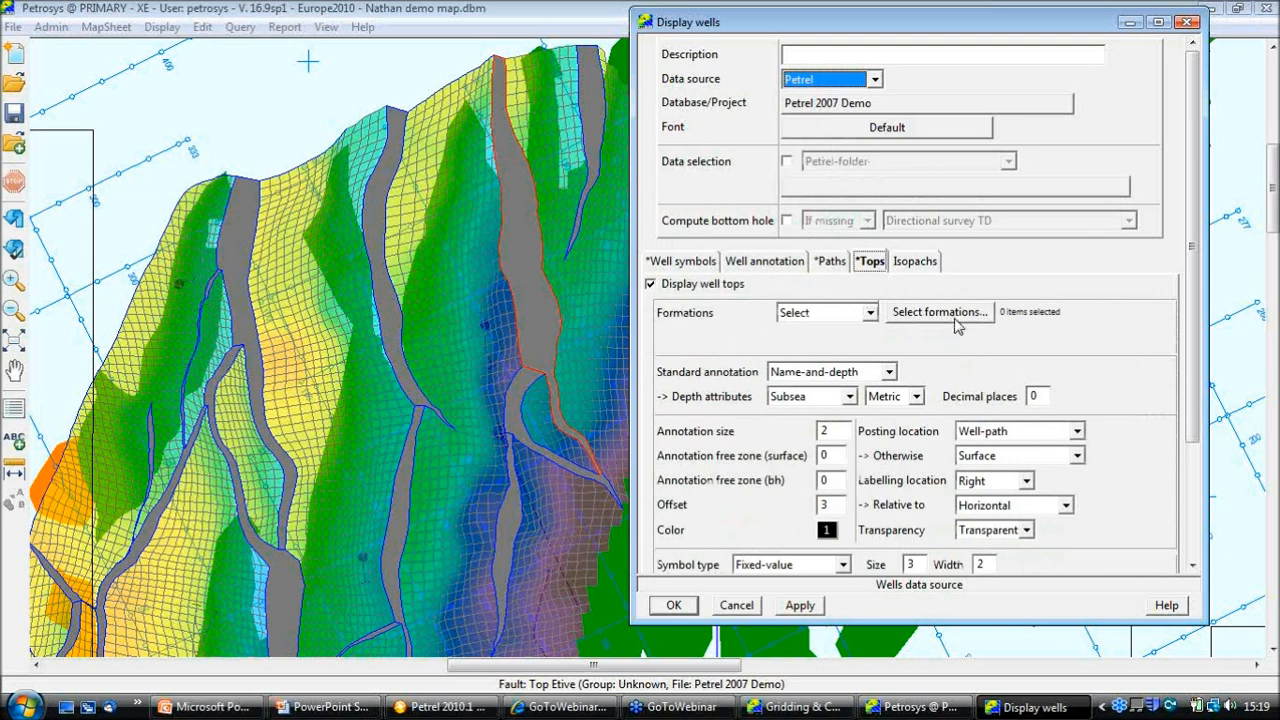
{"action": "left_click", "coordinate": [950, 314]}
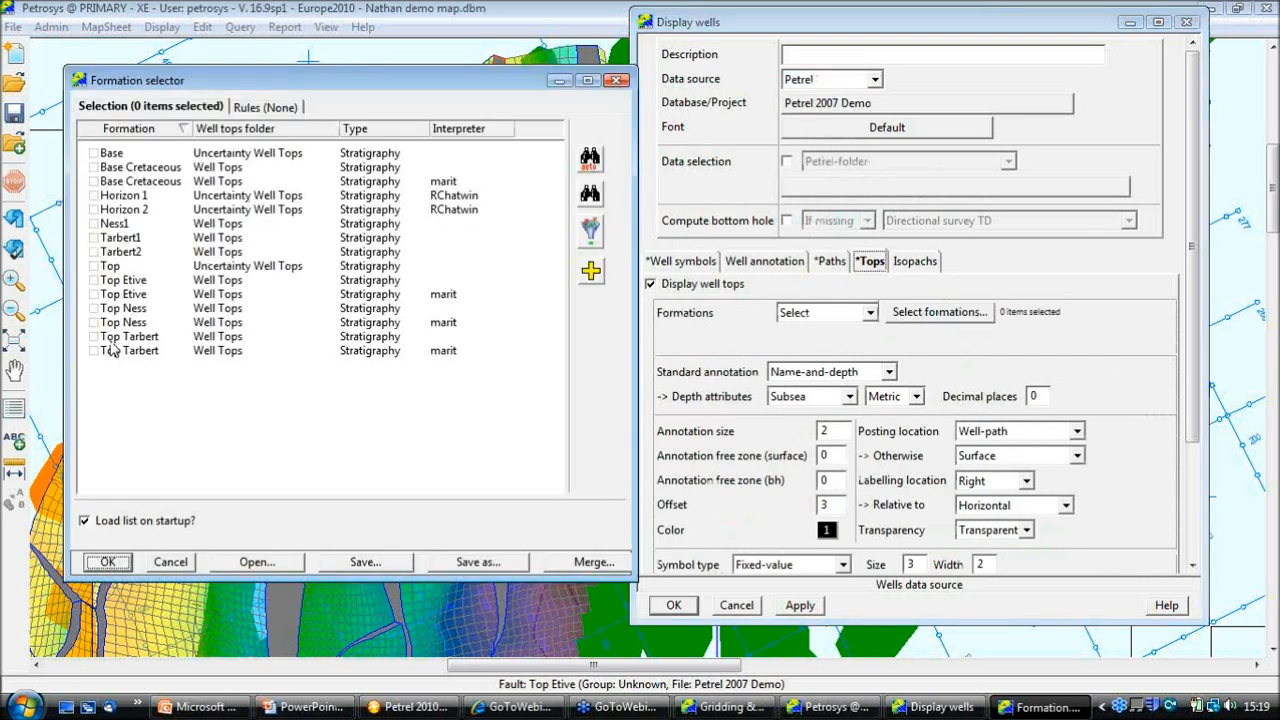
{"action": "left_click", "coordinate": [93, 295]}
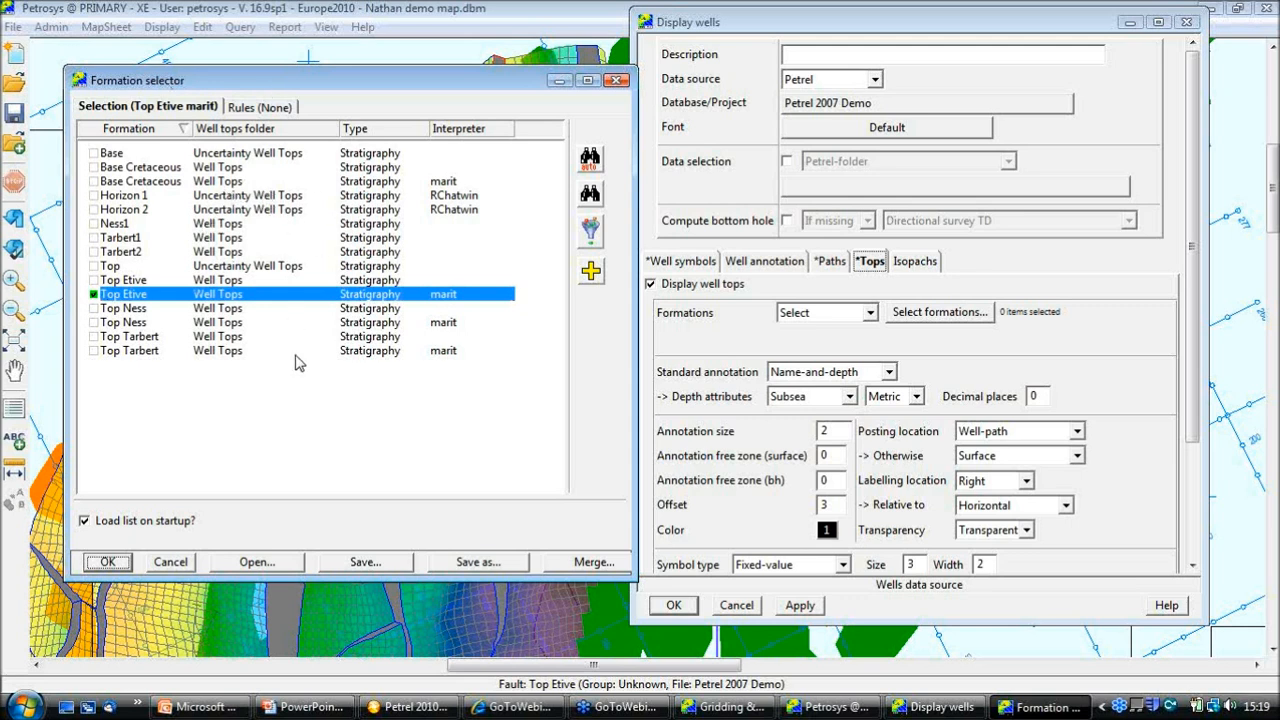
{"action": "left_click", "coordinate": [108, 562]}
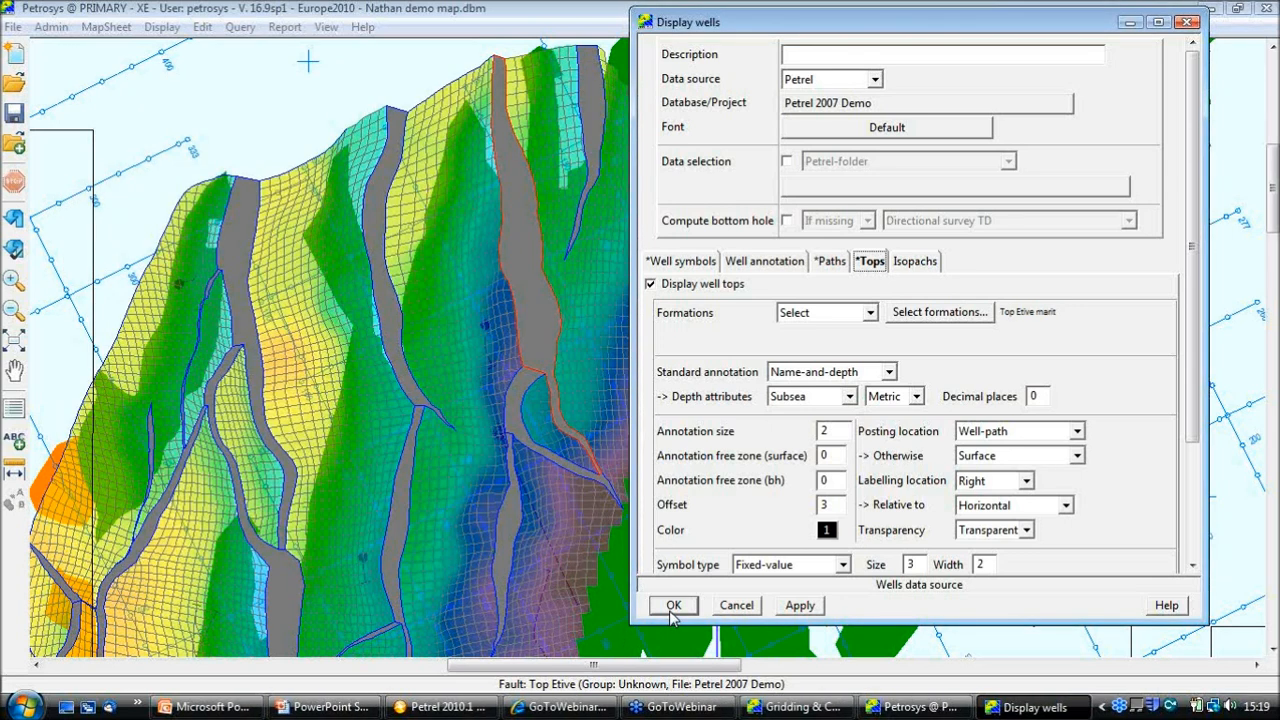
{"action": "left_click", "coordinate": [673, 606]}
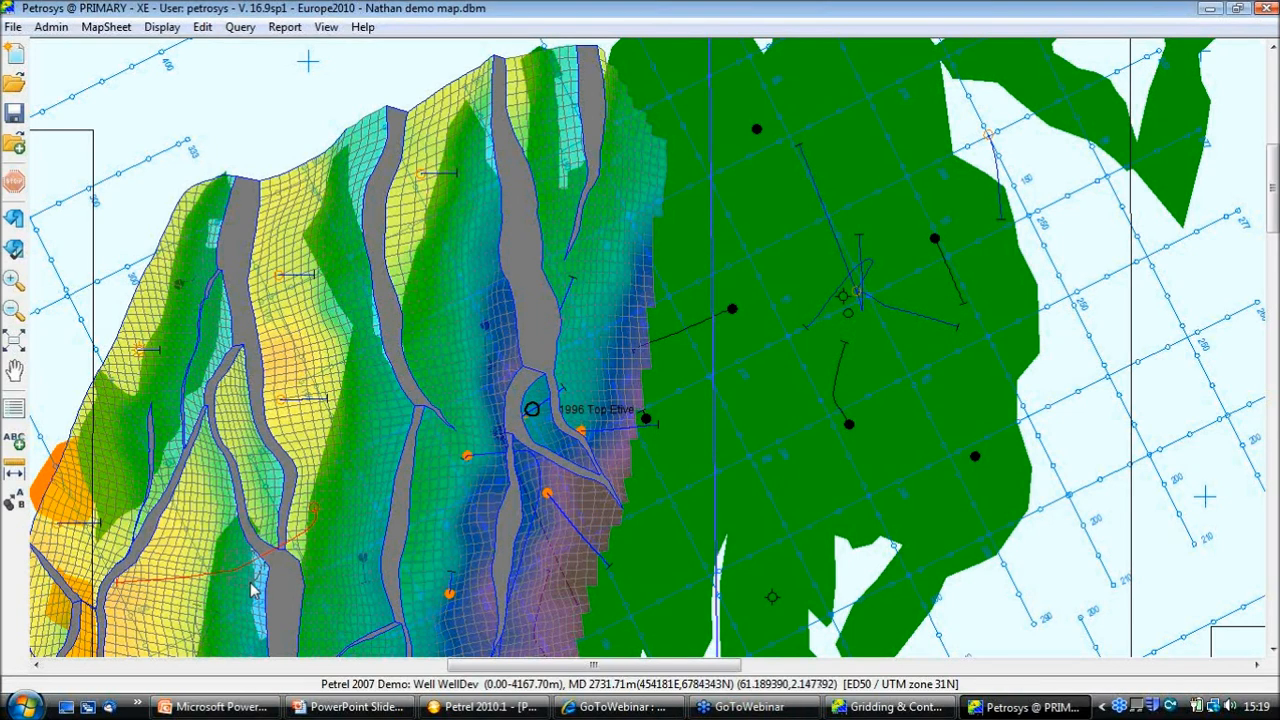
Step: Use overpost correction to move well B1's Top Etive label to the upper left of its well symbol, and accept the correction
{"action": "right_click", "coordinate": [612, 417]}
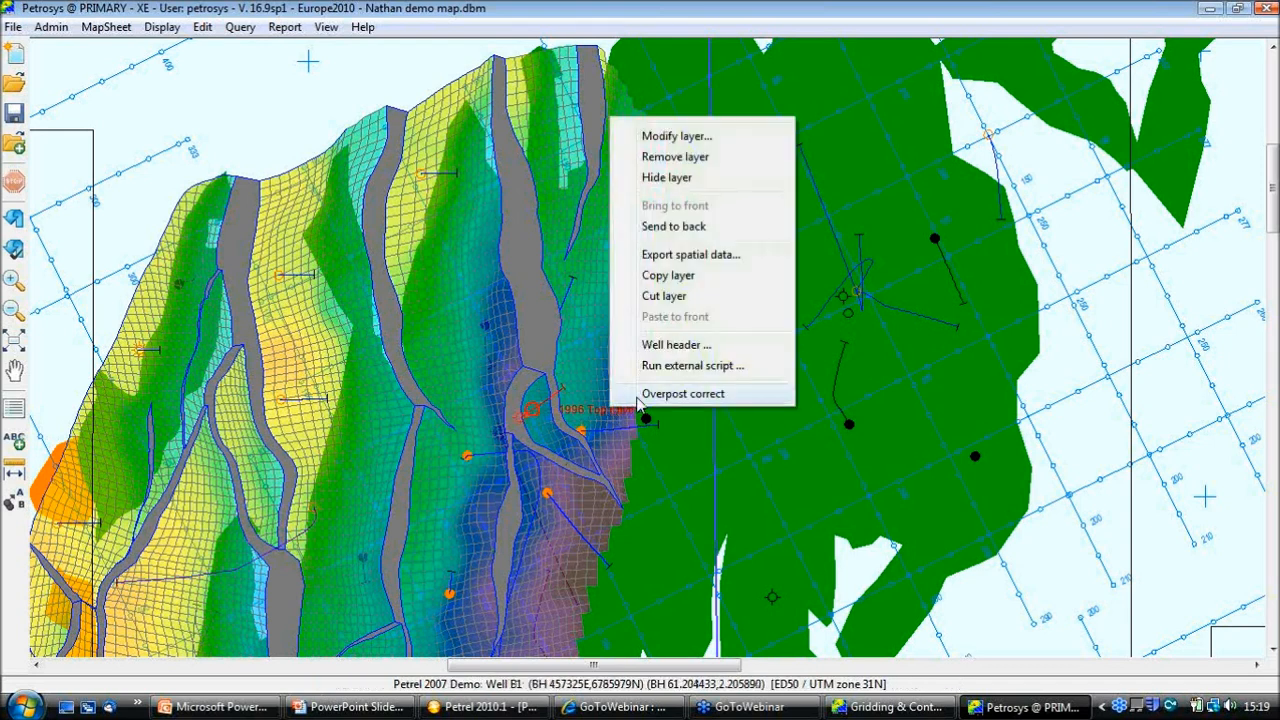
{"action": "left_click", "coordinate": [686, 396]}
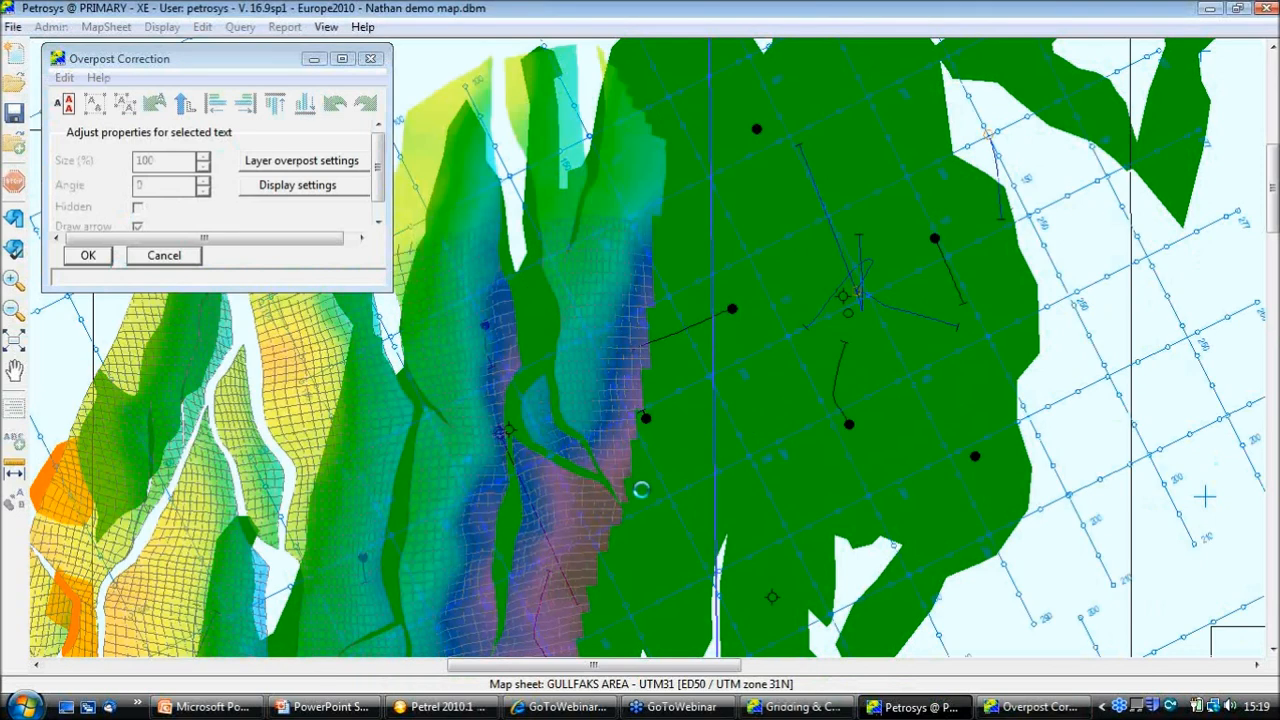
{"action": "left_click_drag", "start_coordinate": [597, 411], "coordinate": [464, 380]}
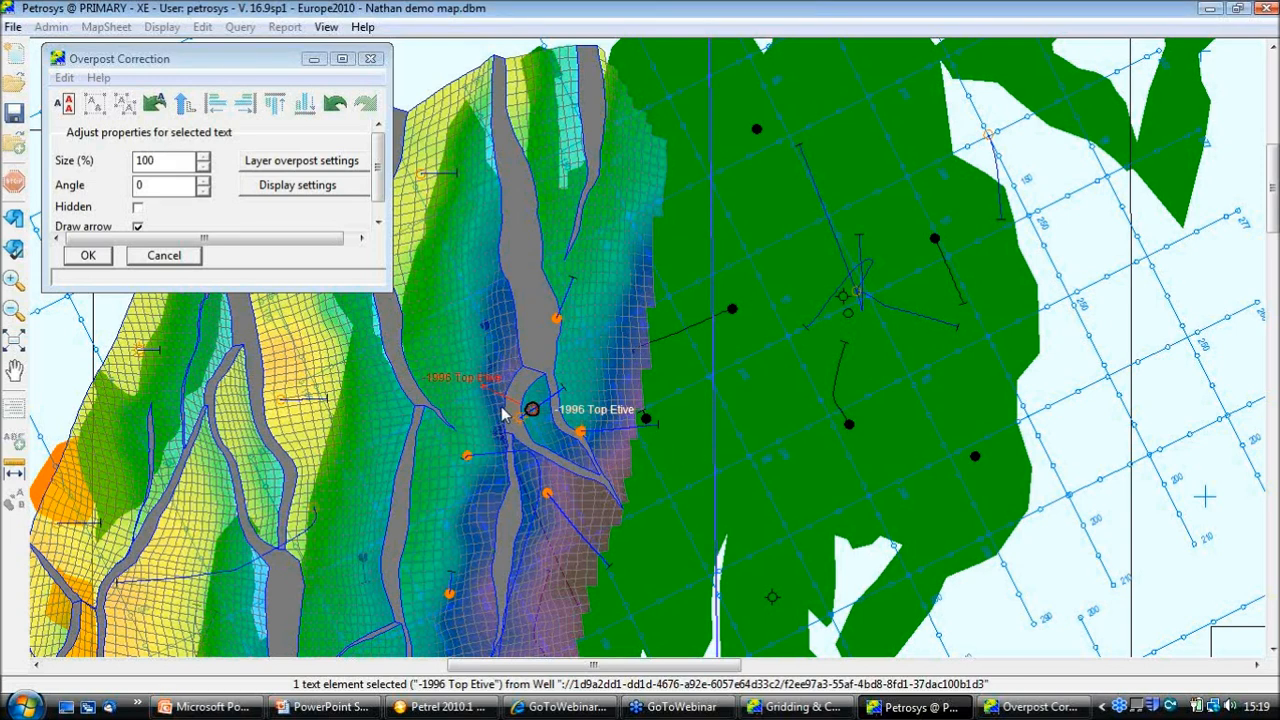
{"action": "left_click", "coordinate": [88, 256]}
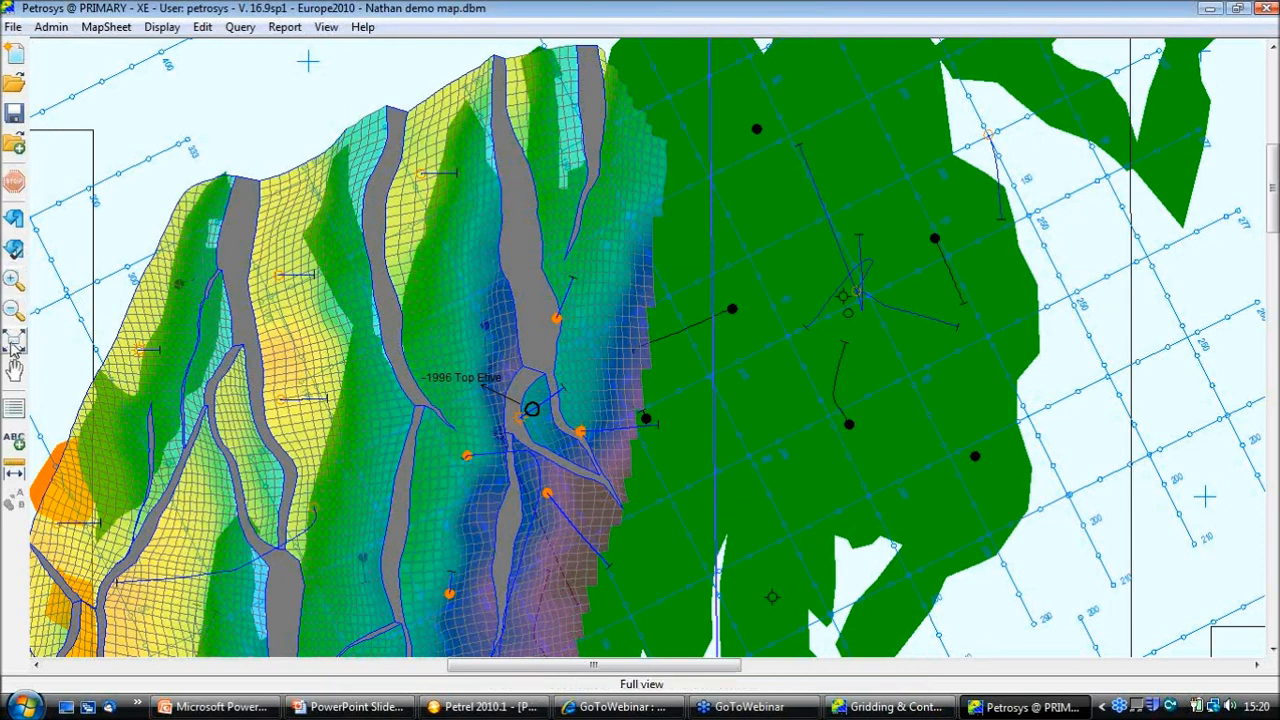
Step: Show the whole Gullfaks Area map sheet and review the available plotting, WMS publishing, export and picture display options
{"action": "left_click", "coordinate": [14, 341]}
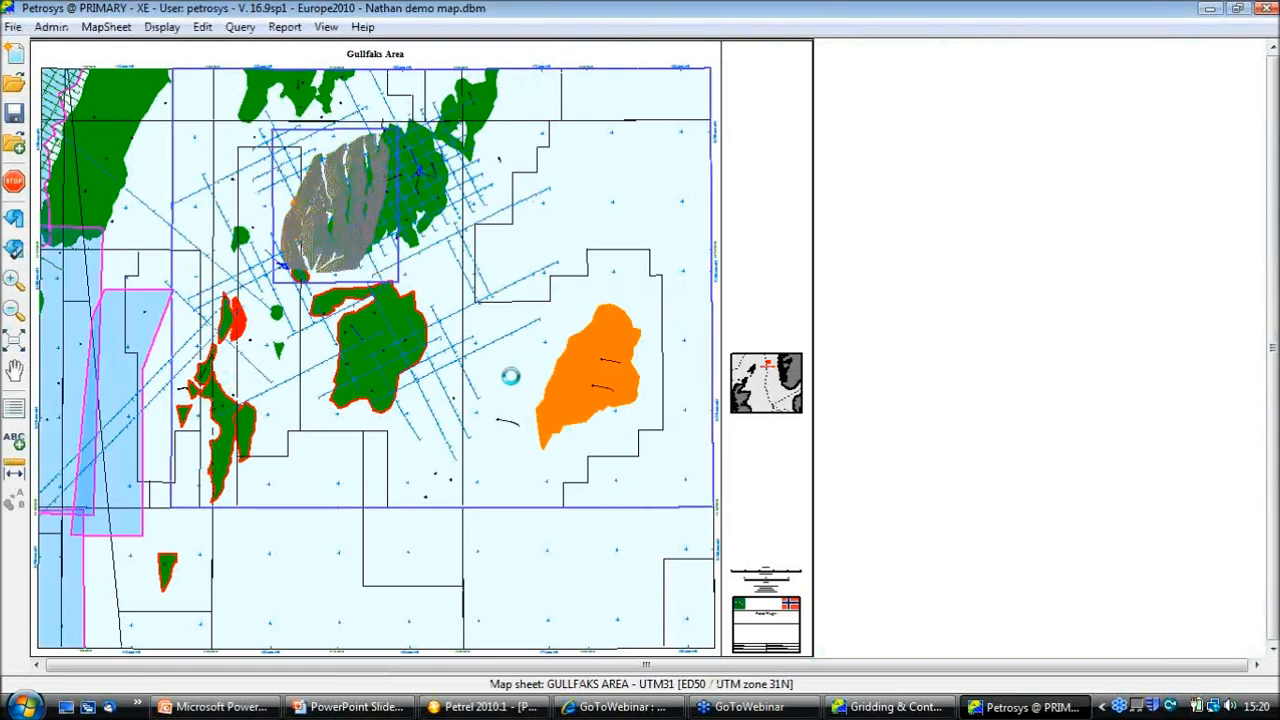
{"action": "left_click", "coordinate": [326, 27]}
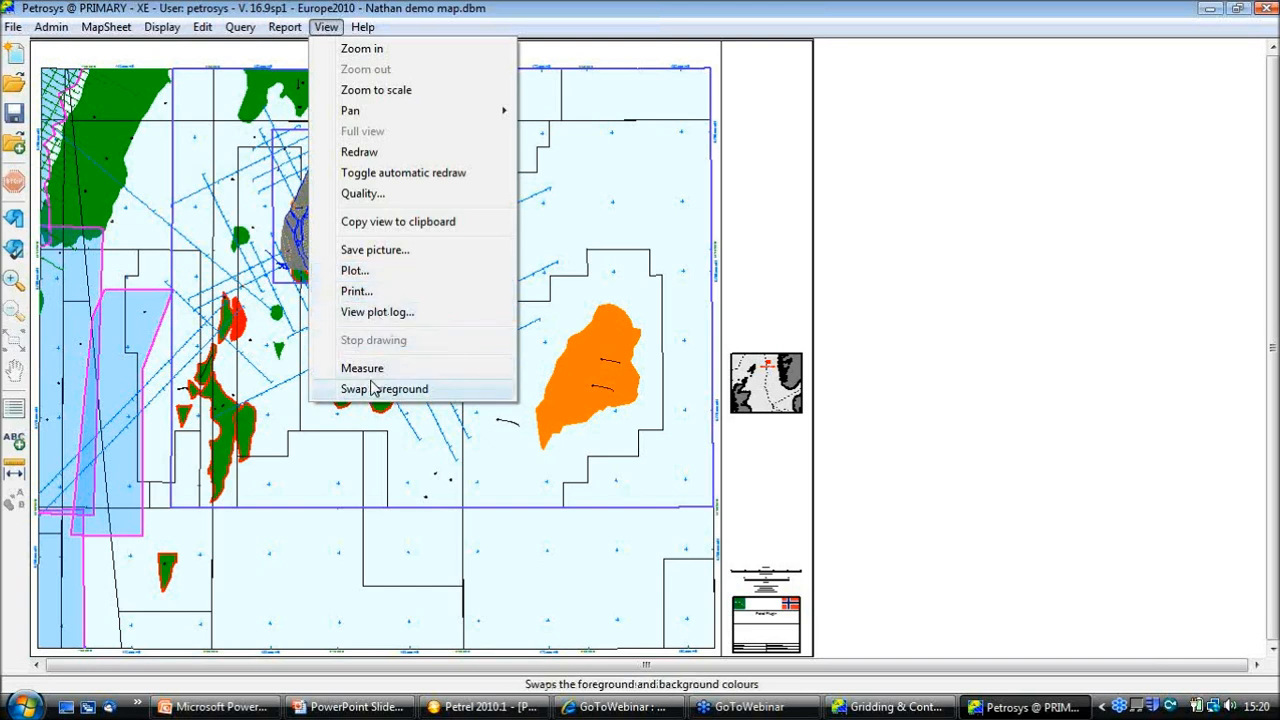
{"action": "mouse_move", "coordinate": [11, 24]}
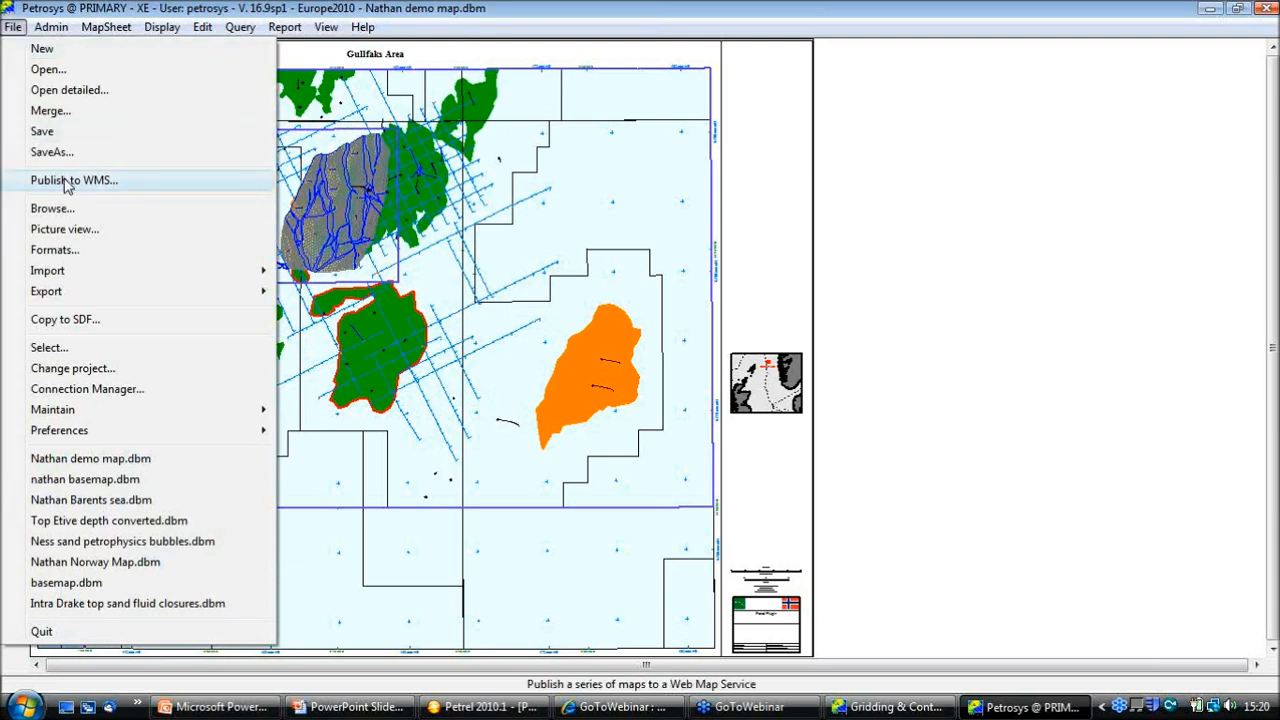
{"action": "left_click", "coordinate": [869, 133]}
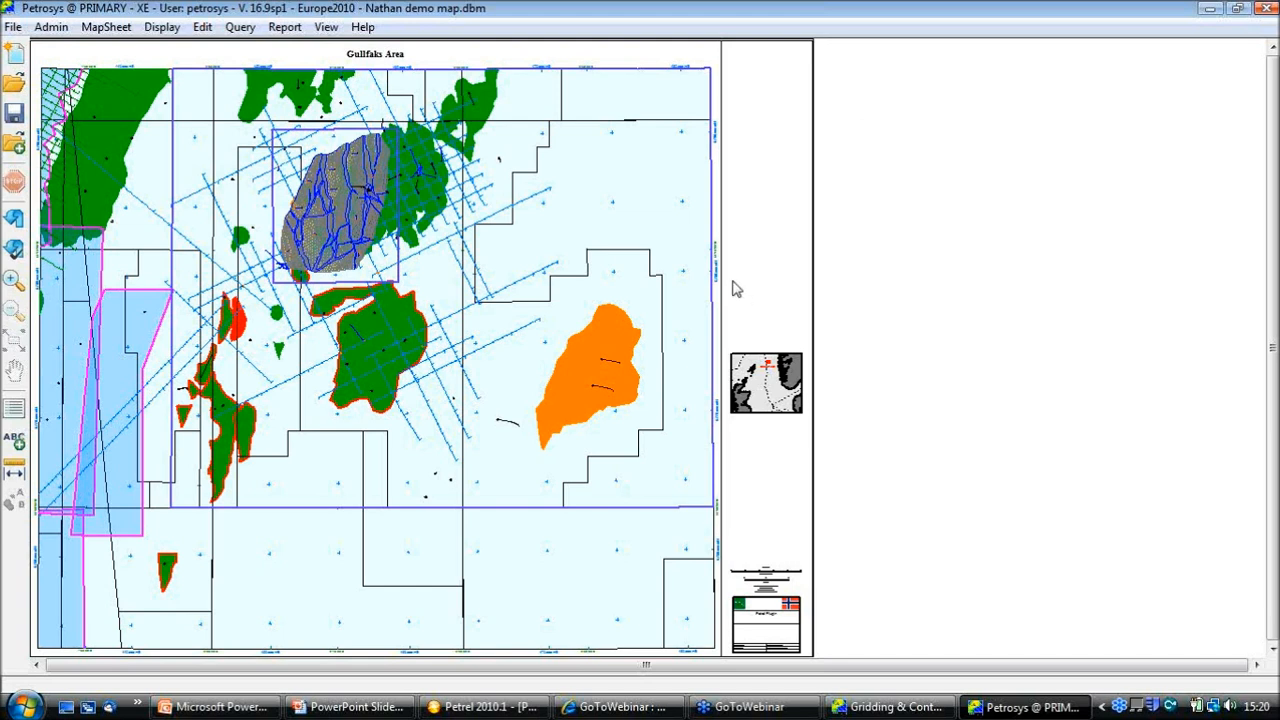
{"action": "left_click", "coordinate": [162, 27]}
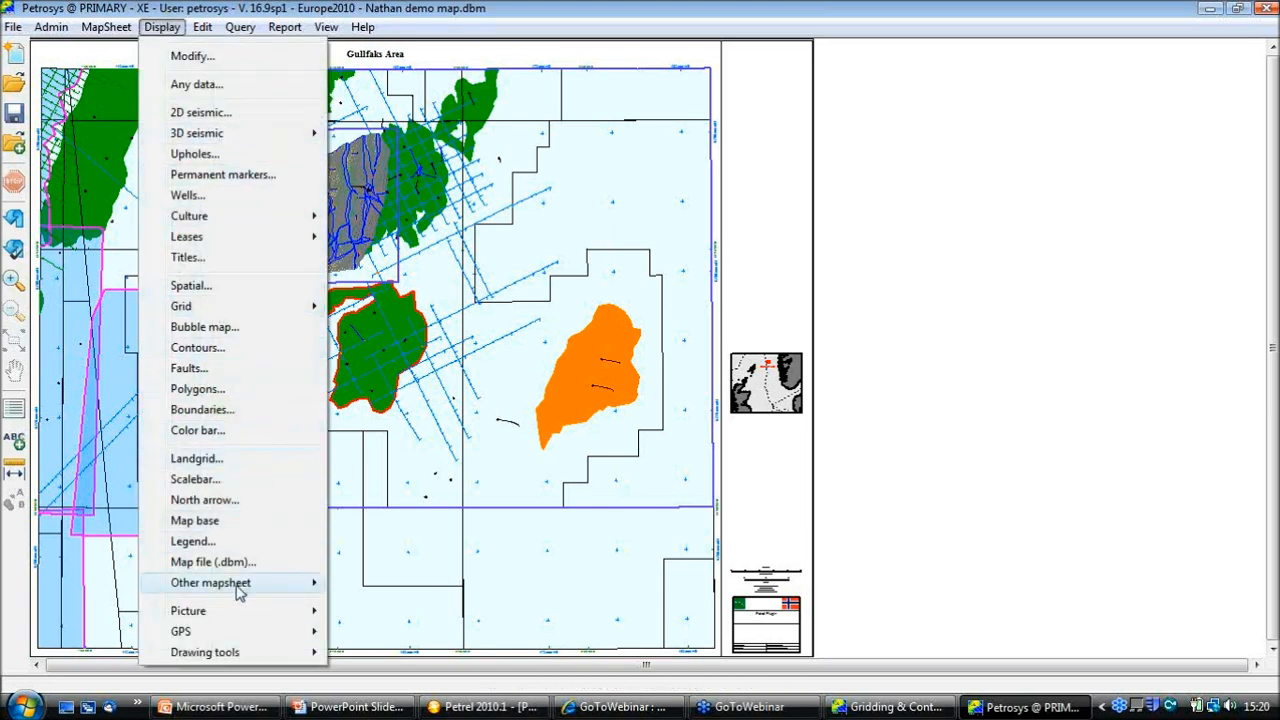
{"action": "mouse_move", "coordinate": [240, 613]}
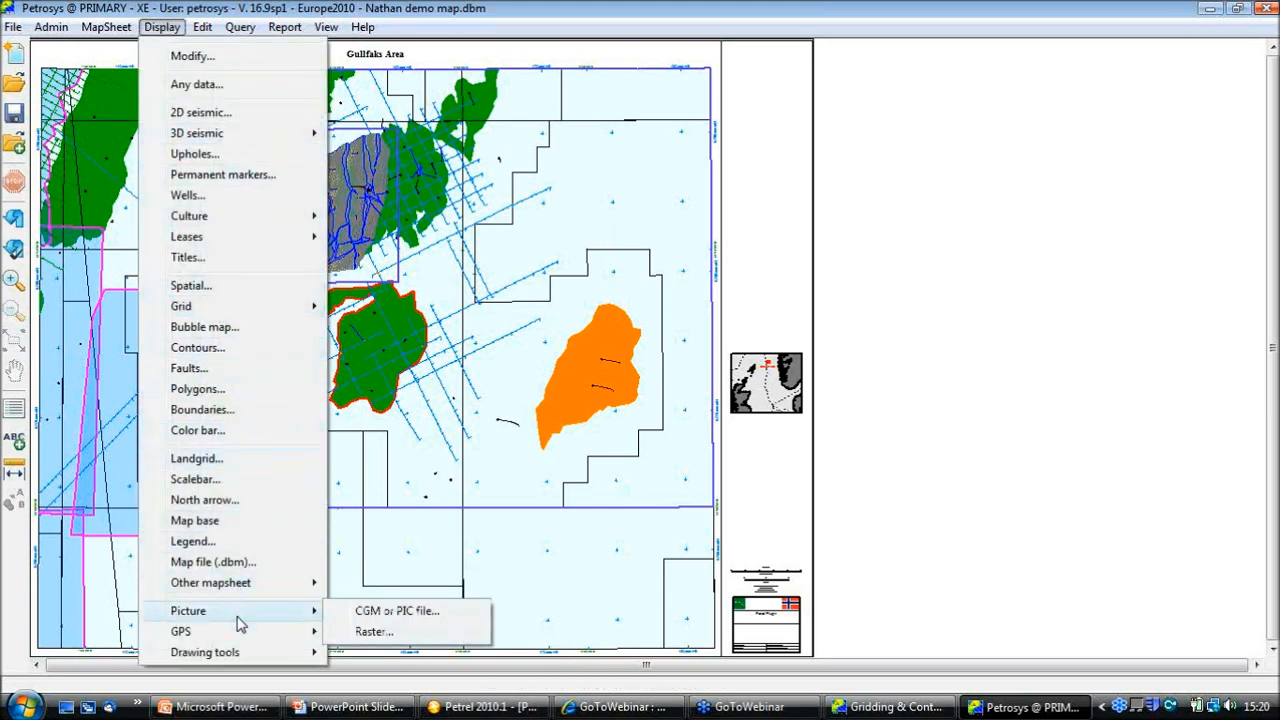
{"action": "left_click", "coordinate": [980, 216]}
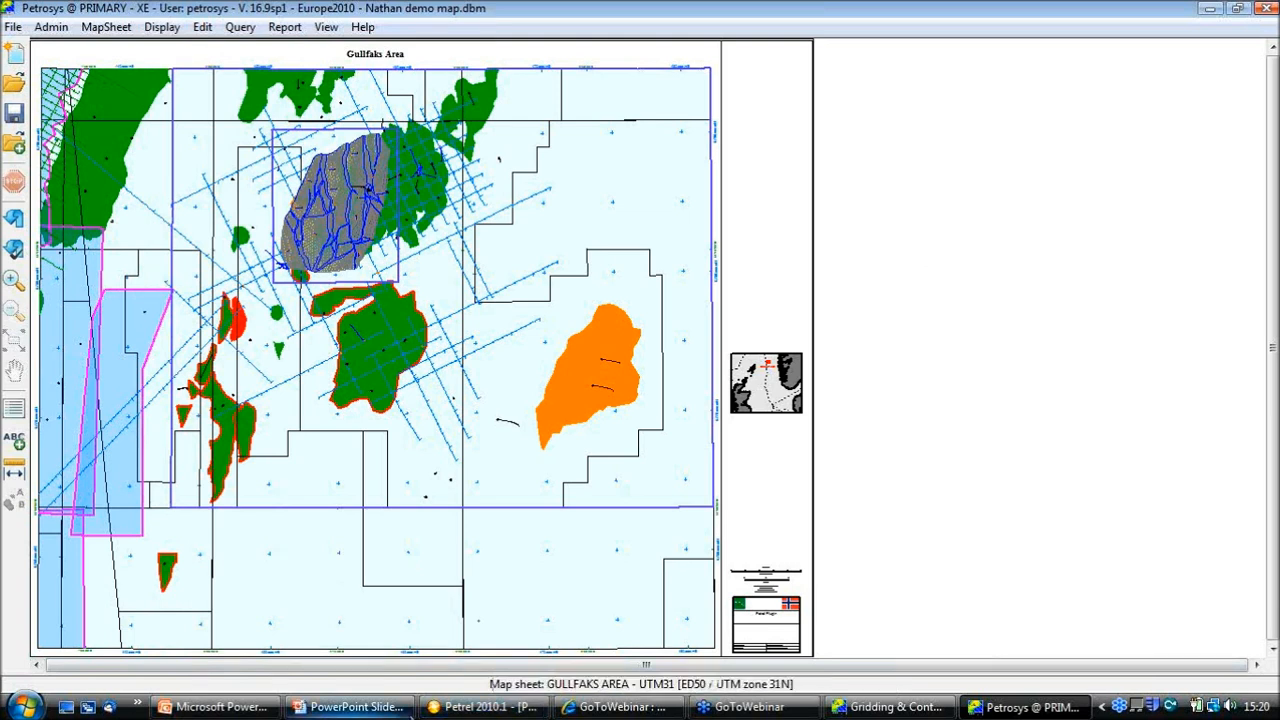
Step: Switch to the PowerPoint slide show, advance to the 3D Visualization slide, and switch to Petrel
{"action": "left_click", "coordinate": [386, 712]}
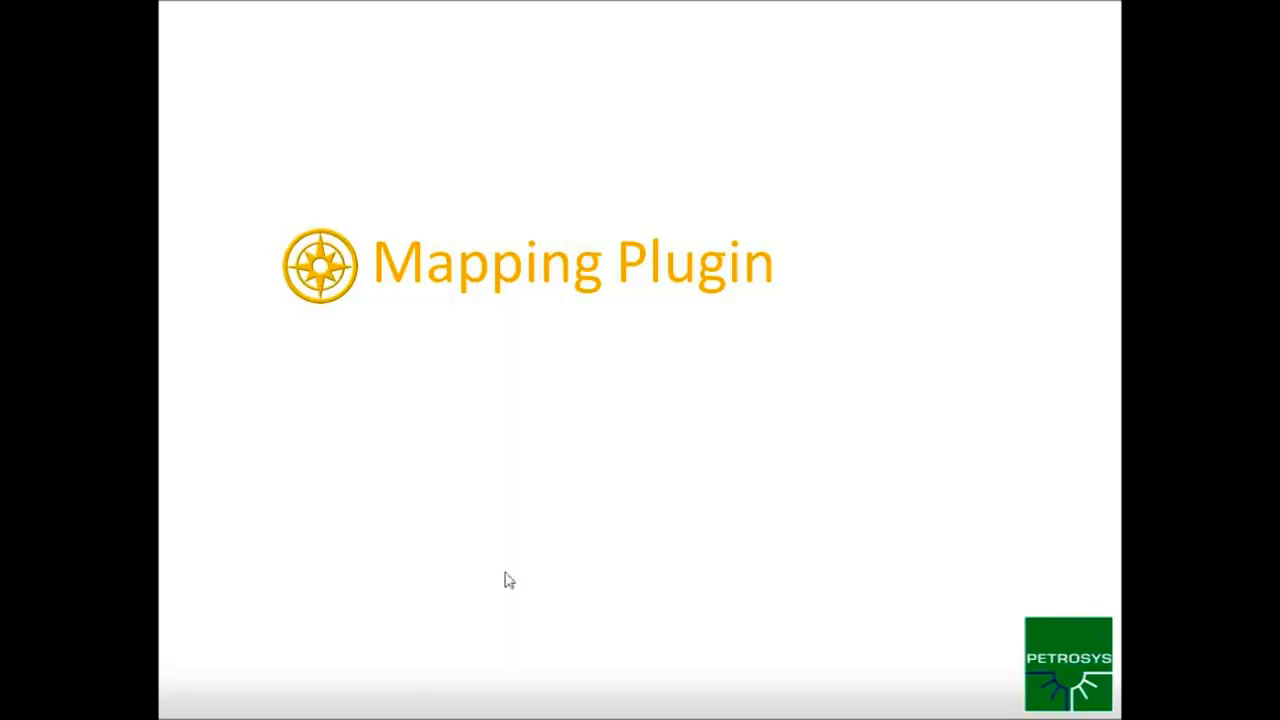
{"action": "left_click", "coordinate": [505, 573]}
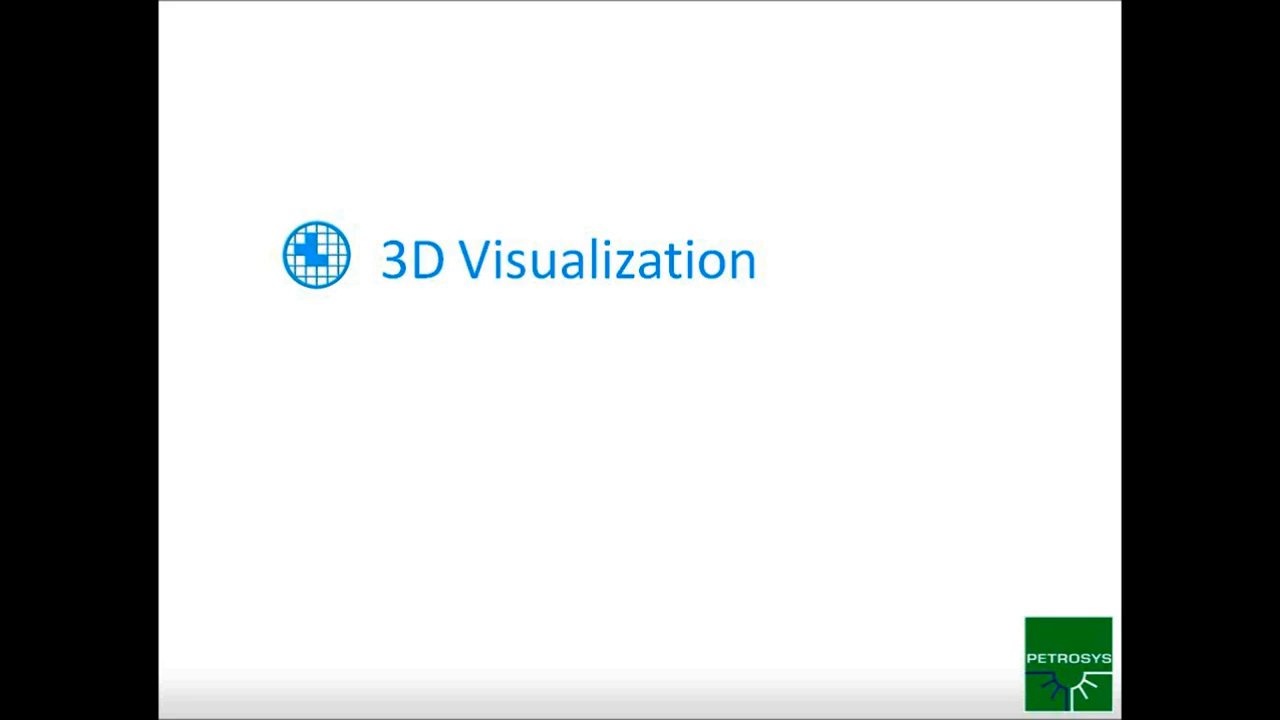
{"action": "key", "text": "alt+Tab"}
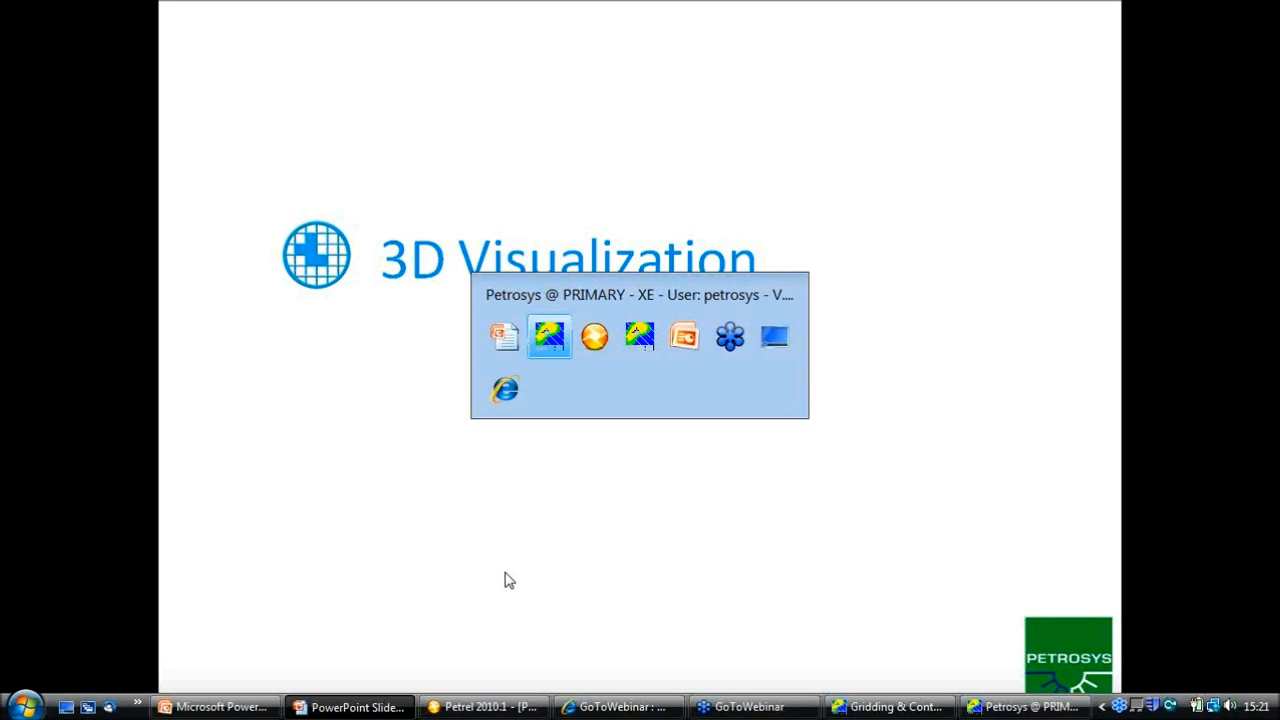
{"action": "key", "text": "alt+Tab"}
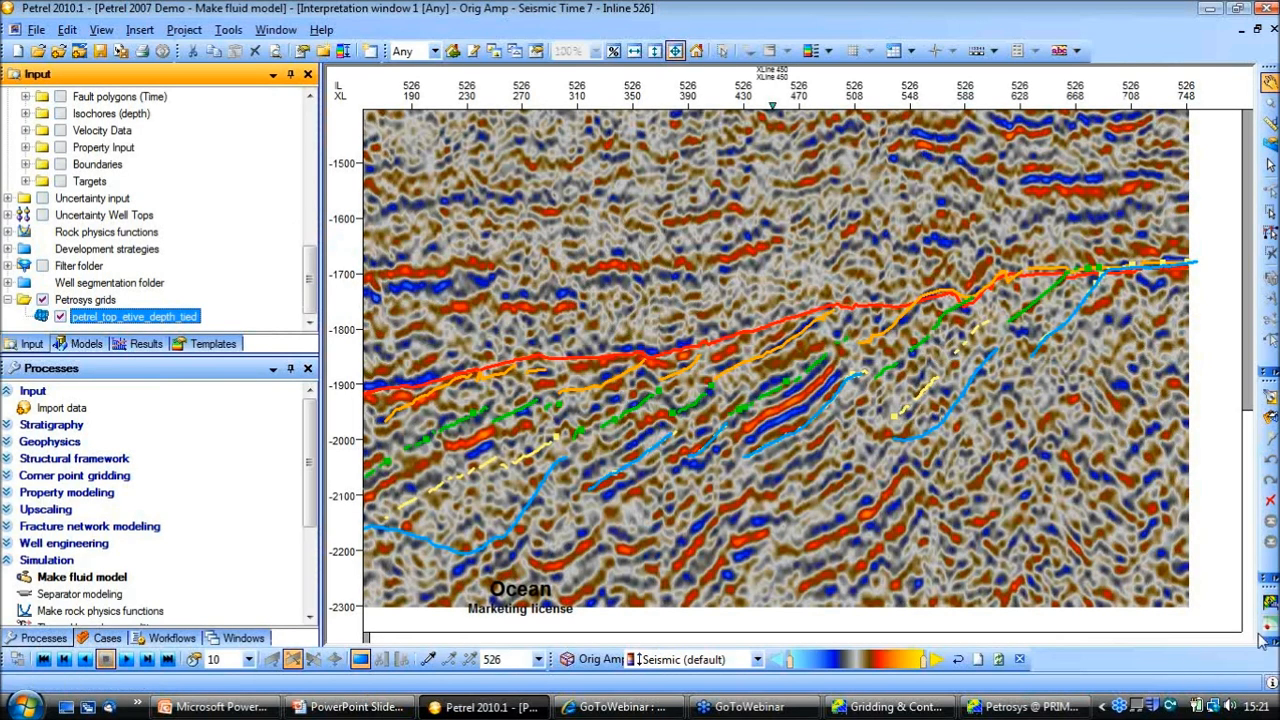
Step: Launch the Petrosys 3D viewer from Petrel, dismiss the projection error, and rotate the default cube
{"action": "left_click", "coordinate": [1268, 584]}
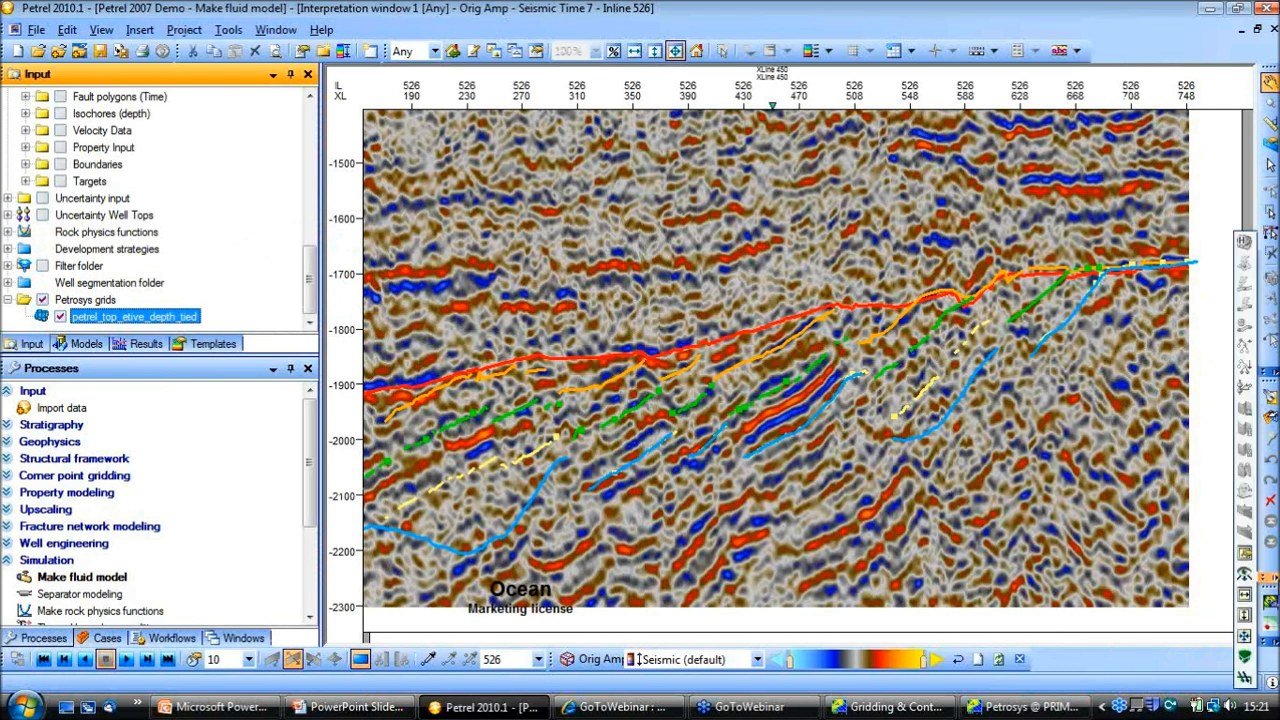
{"action": "left_click", "coordinate": [1243, 657]}
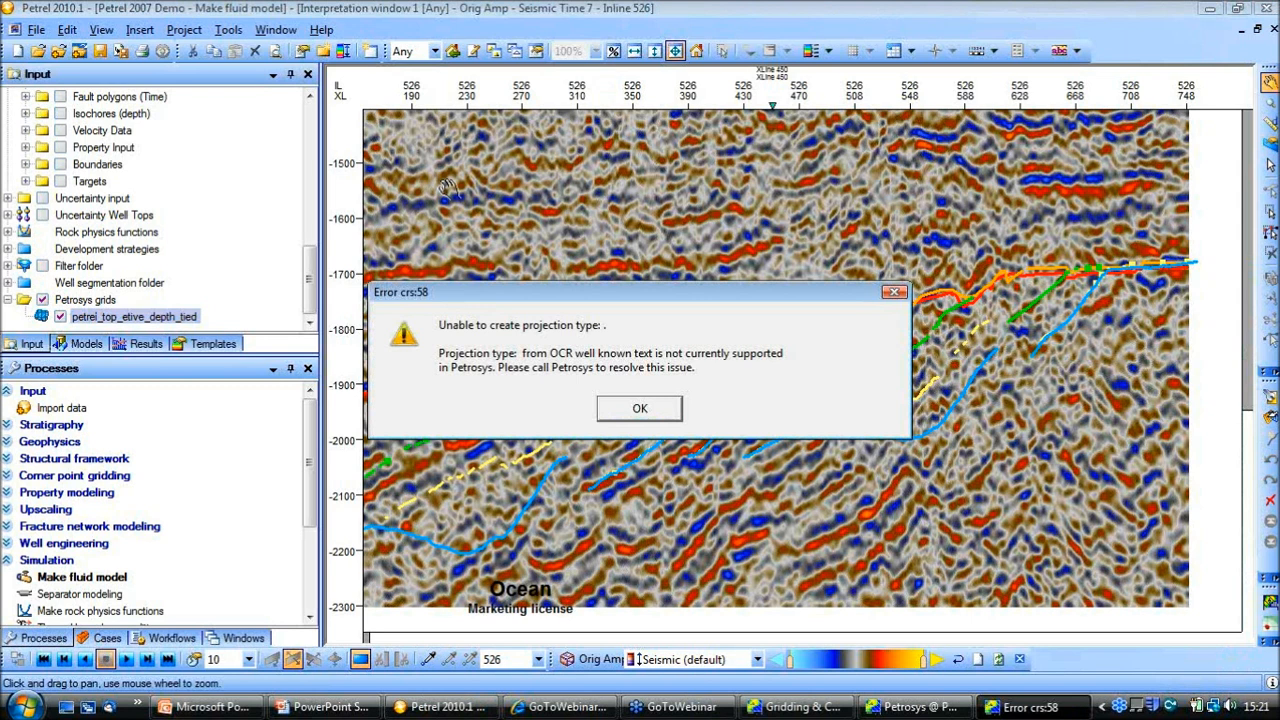
{"action": "left_click", "coordinate": [640, 409]}
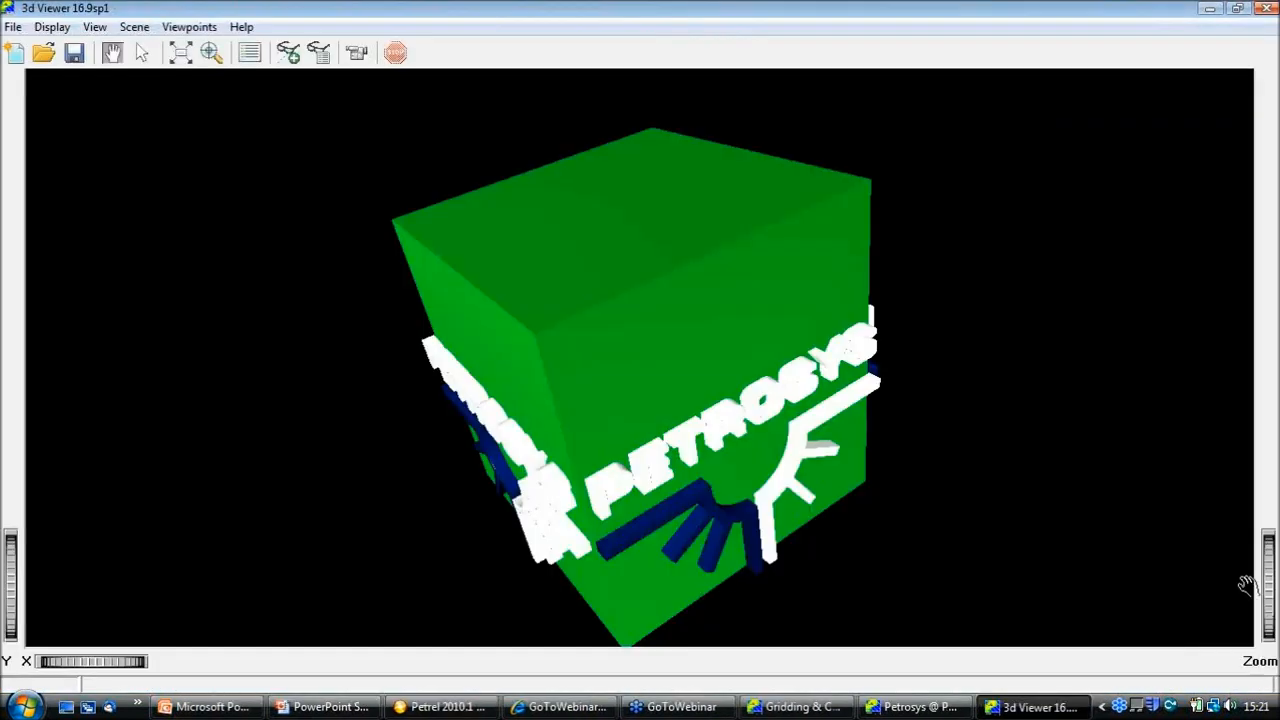
{"action": "left_click_drag", "start_coordinate": [586, 314], "coordinate": [766, 218]}
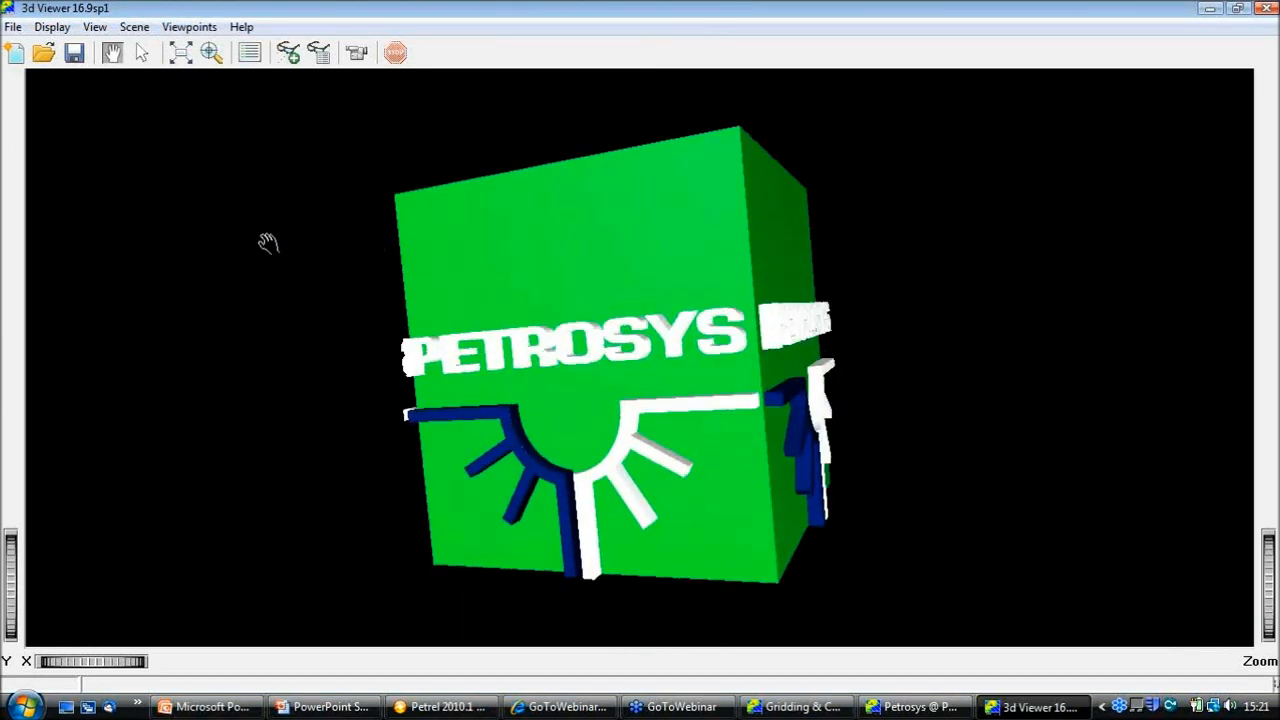
Step: Open the recent scene petrel 3d Viz.3dm, accept the SMT connection without credentials, and dismiss the overlapping zones notice
{"action": "left_click", "coordinate": [13, 27]}
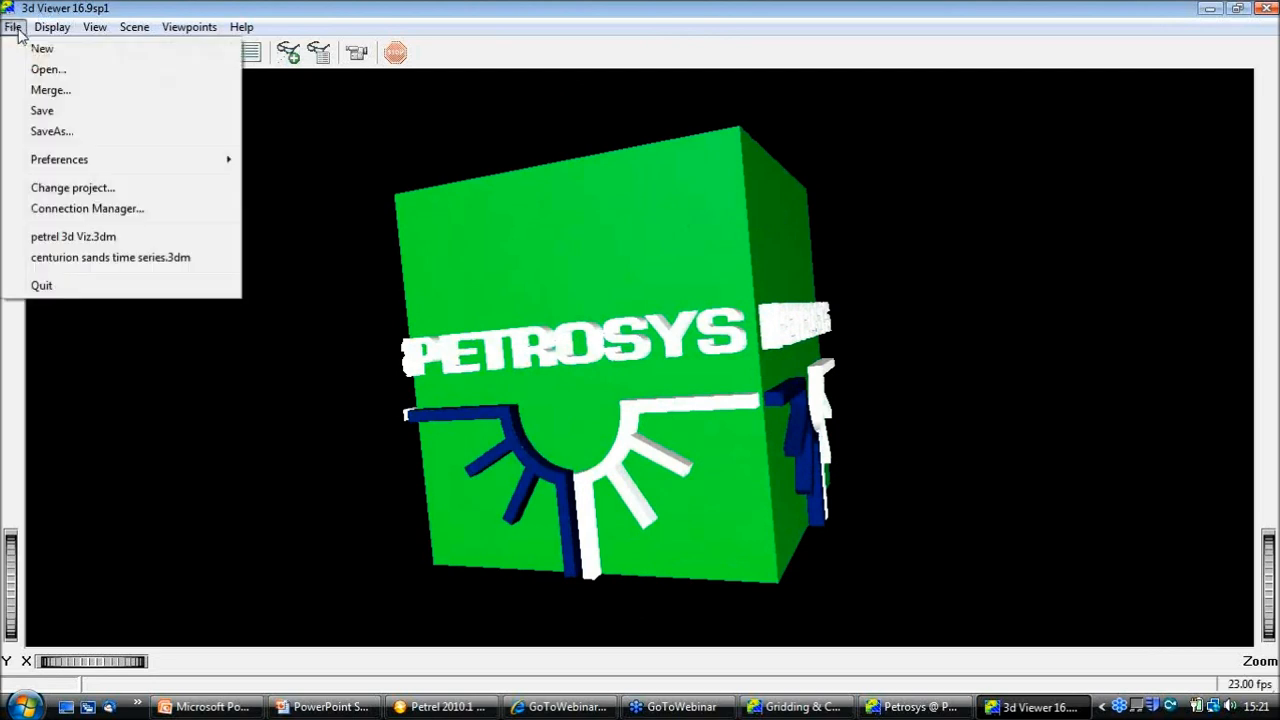
{"action": "left_click", "coordinate": [115, 238]}
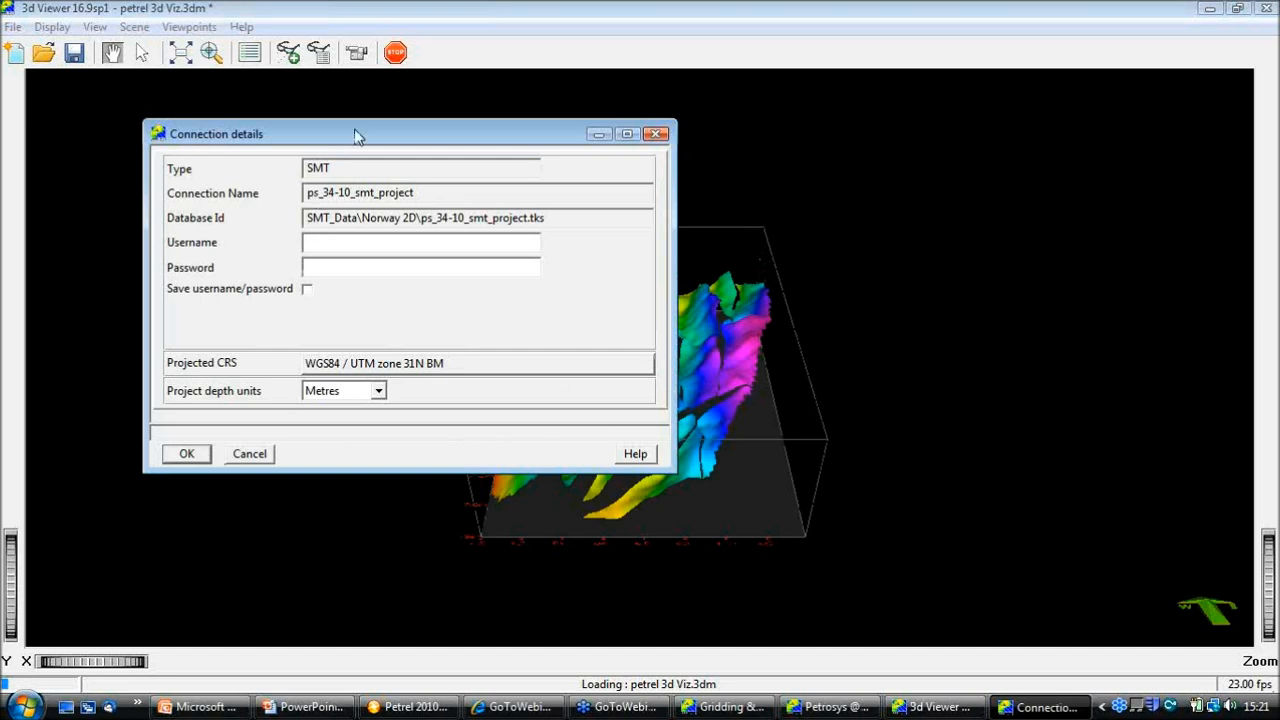
{"action": "left_click_drag", "start_coordinate": [358, 127], "coordinate": [317, 59]}
{"action": "left_click", "coordinate": [150, 387]}
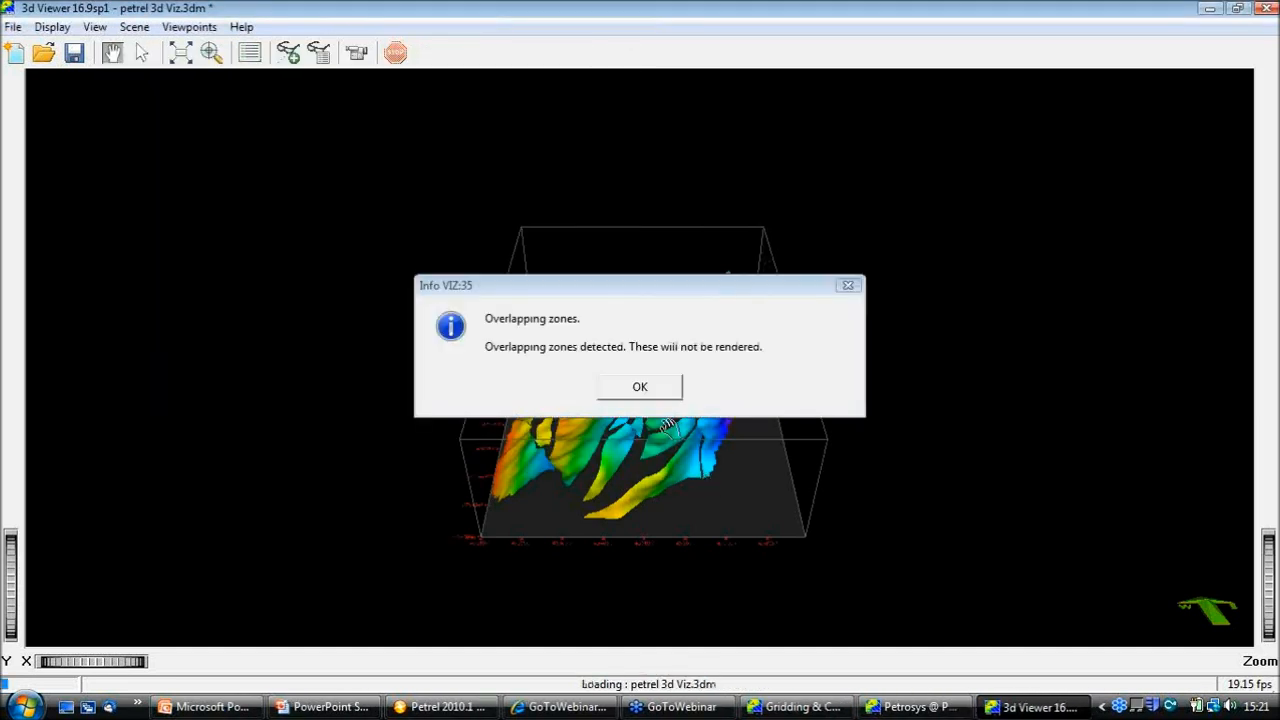
{"action": "left_click", "coordinate": [640, 388]}
{"action": "left_click_drag", "start_coordinate": [677, 437], "coordinate": [539, 477]}
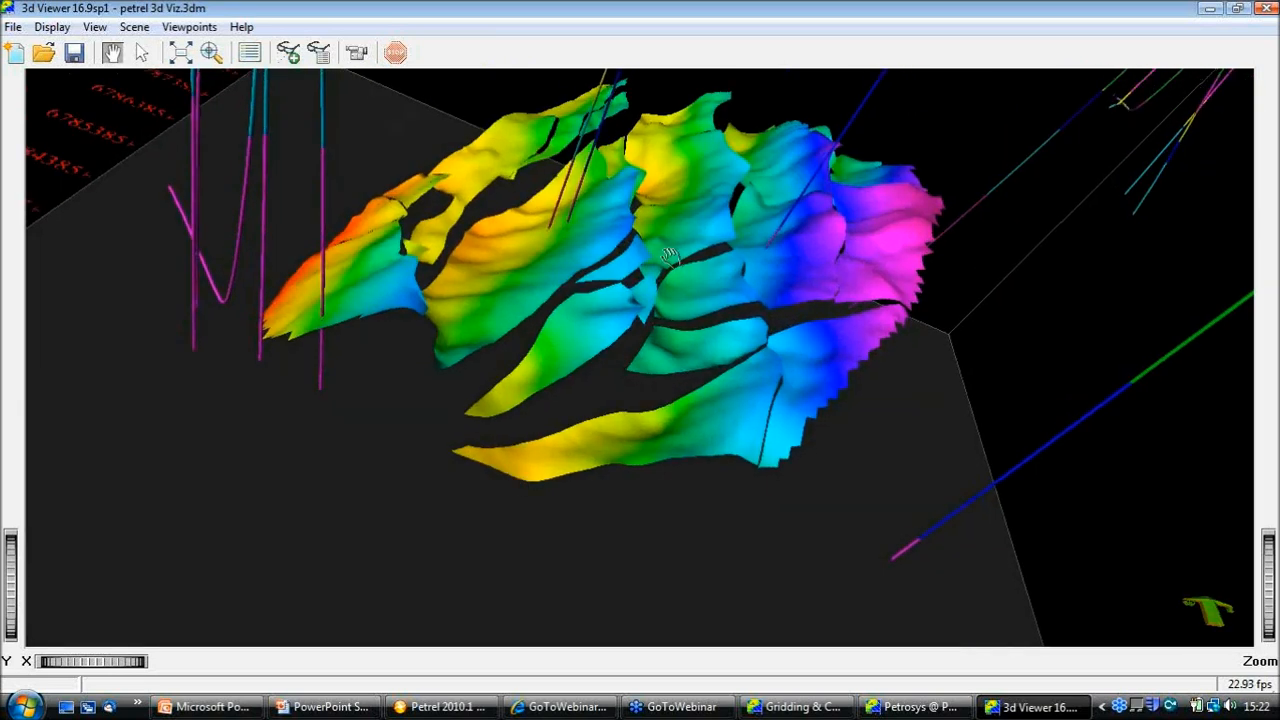
Step: Start a new grid display in the 3D scene, examine the available data sources, and cancel it
{"action": "left_click", "coordinate": [55, 30]}
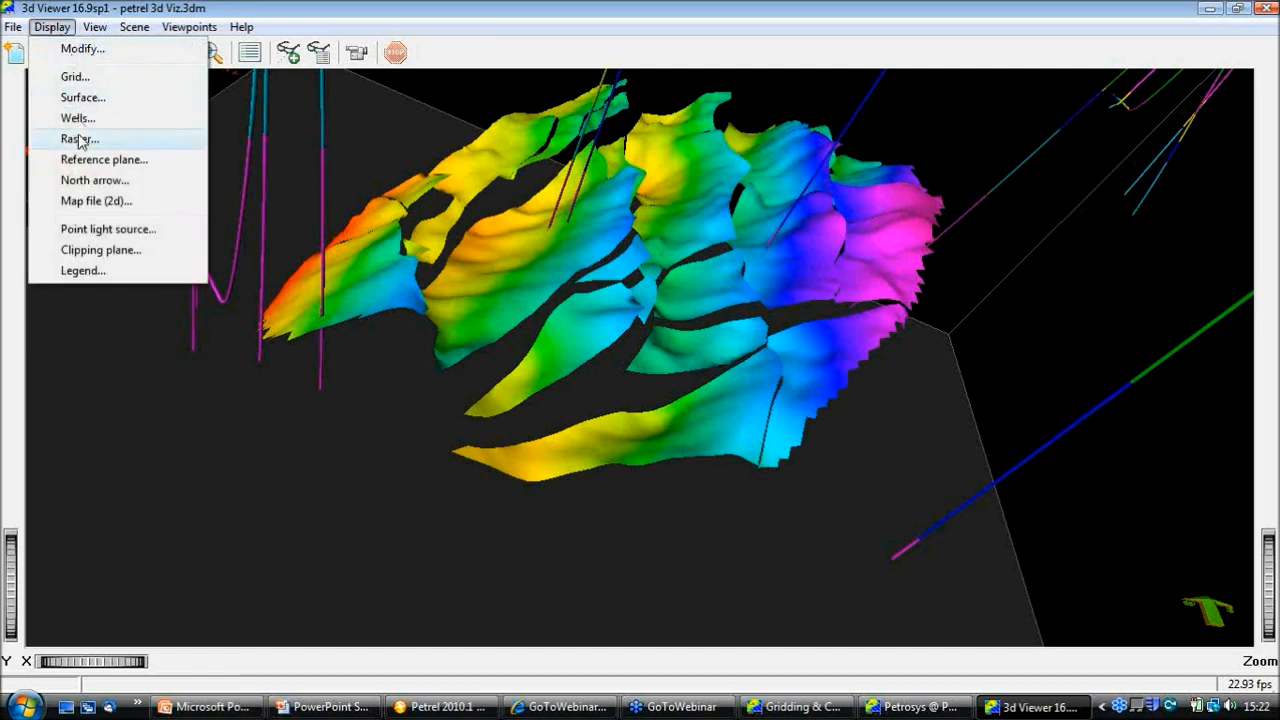
{"action": "left_click", "coordinate": [72, 78]}
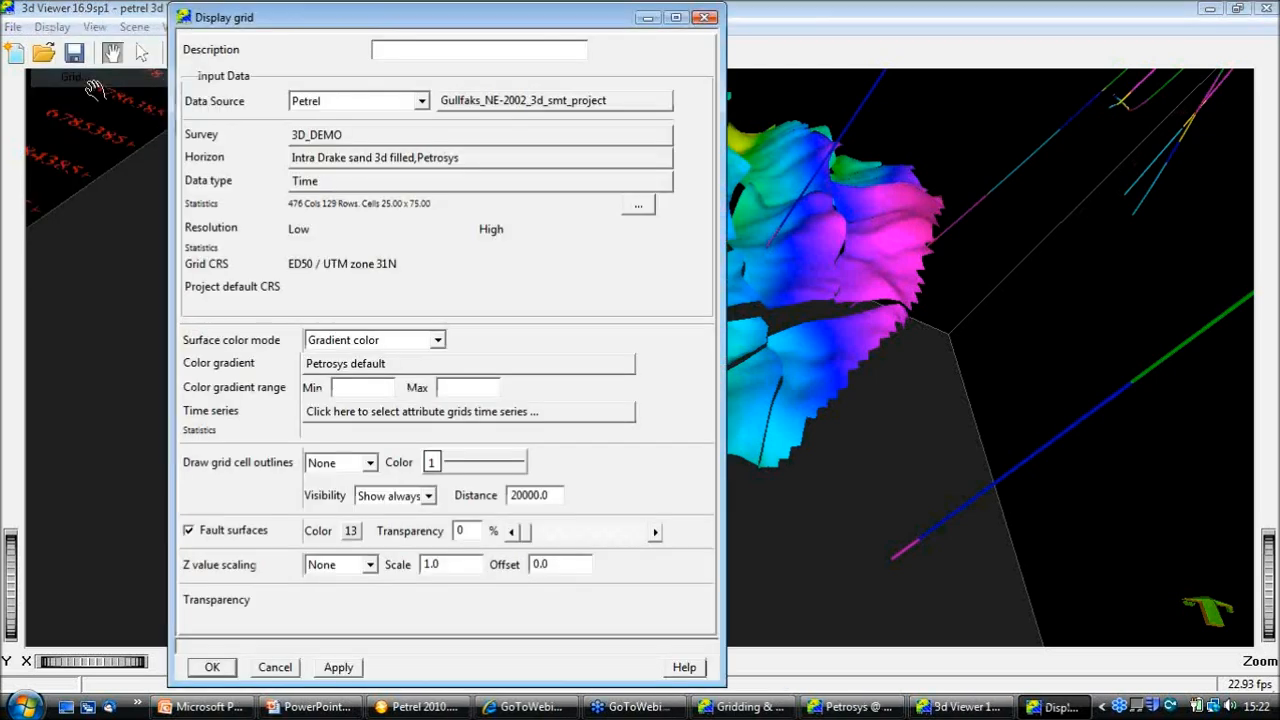
{"action": "left_click", "coordinate": [421, 101]}
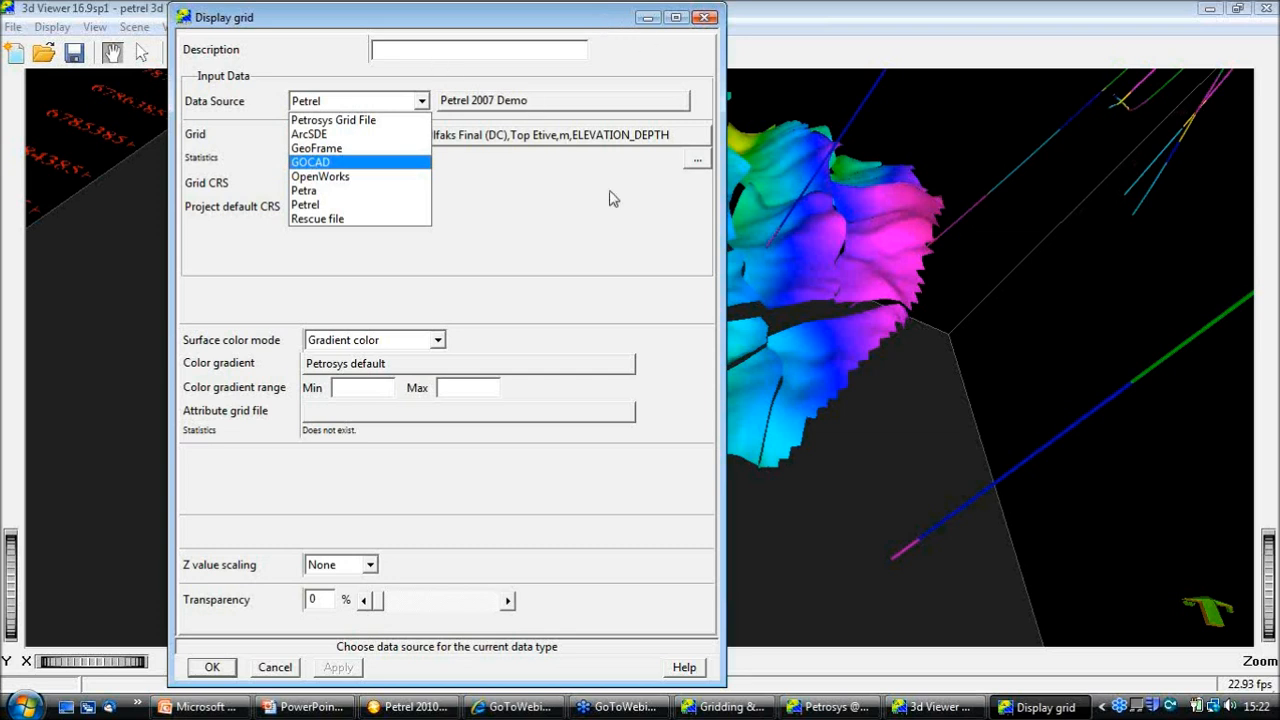
{"action": "key", "text": "Escape"}
{"action": "left_click", "coordinate": [272, 668]}
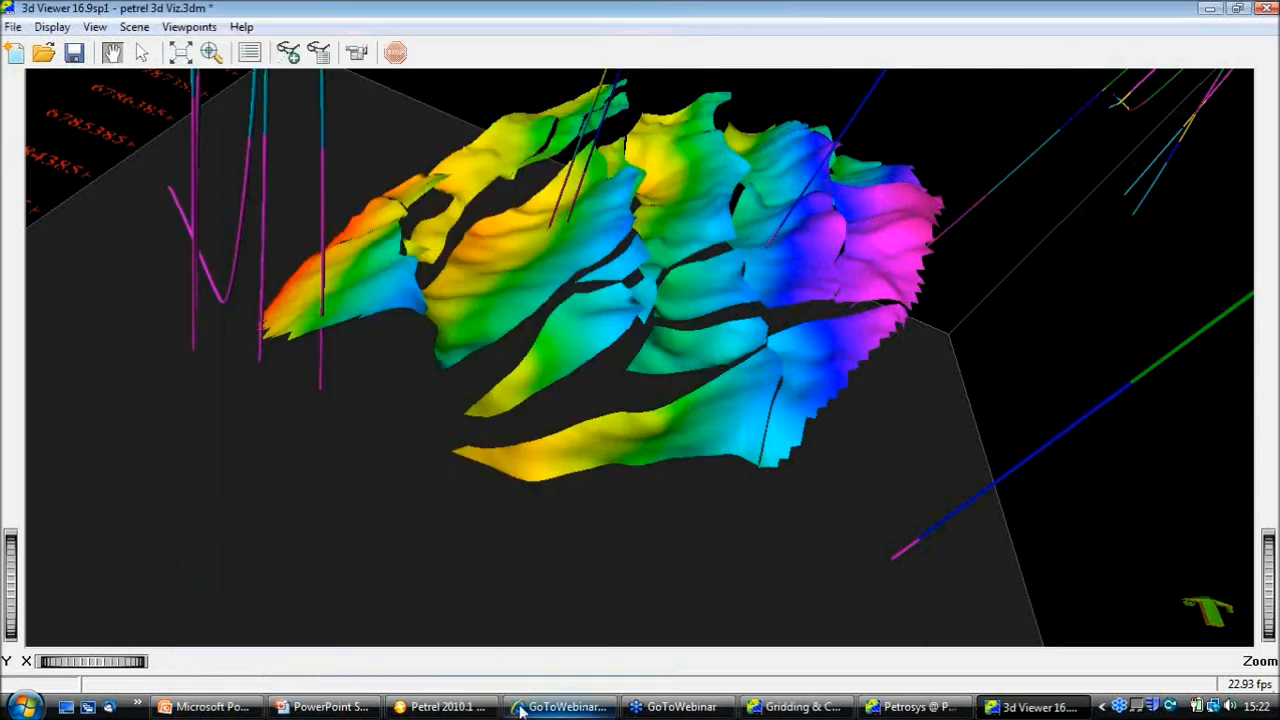
Step: Switch to Petrel and open the Petrosys tool for importing and exporting data
{"action": "left_click", "coordinate": [449, 710]}
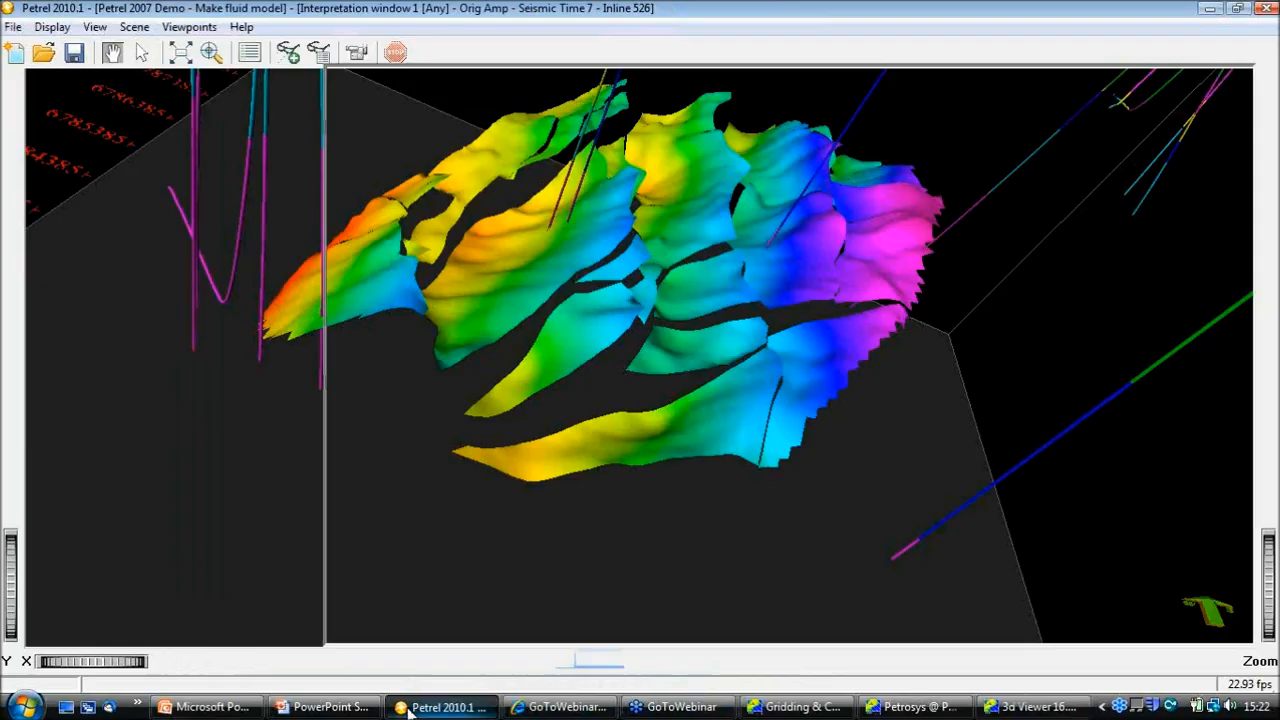
{"action": "left_click", "coordinate": [372, 707]}
{"action": "left_click", "coordinate": [420, 698]}
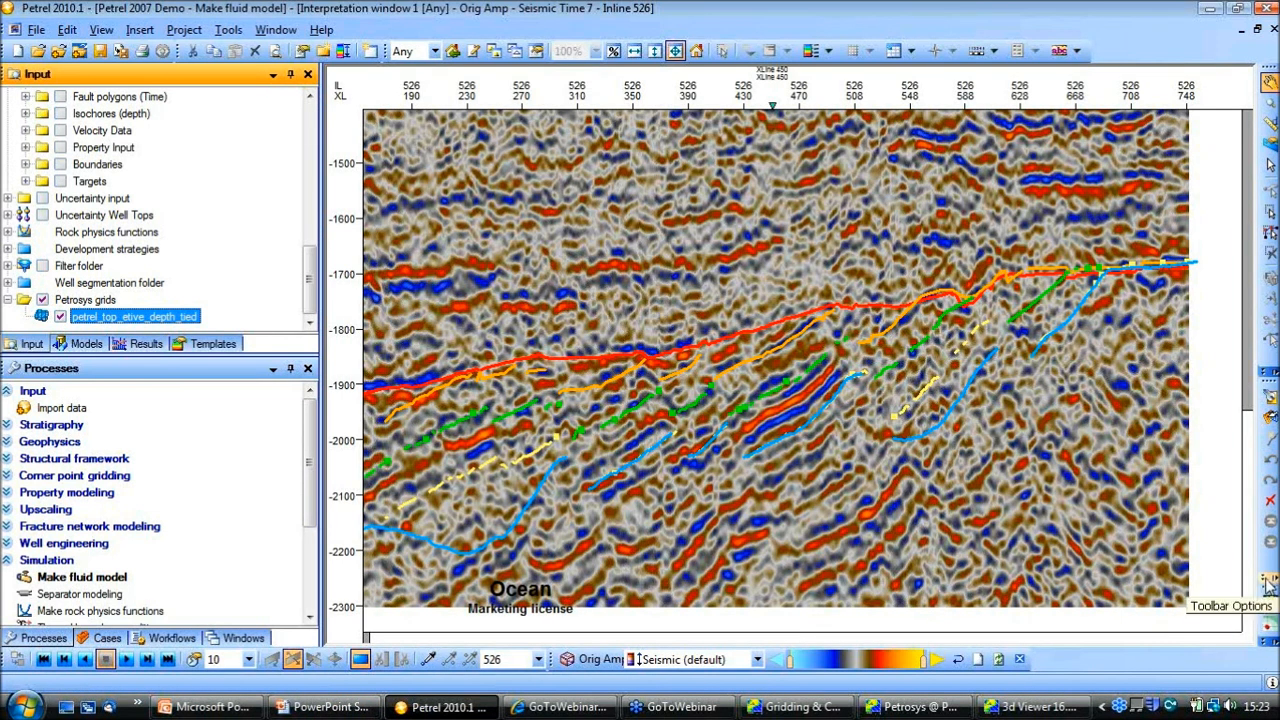
{"action": "left_click", "coordinate": [1268, 582]}
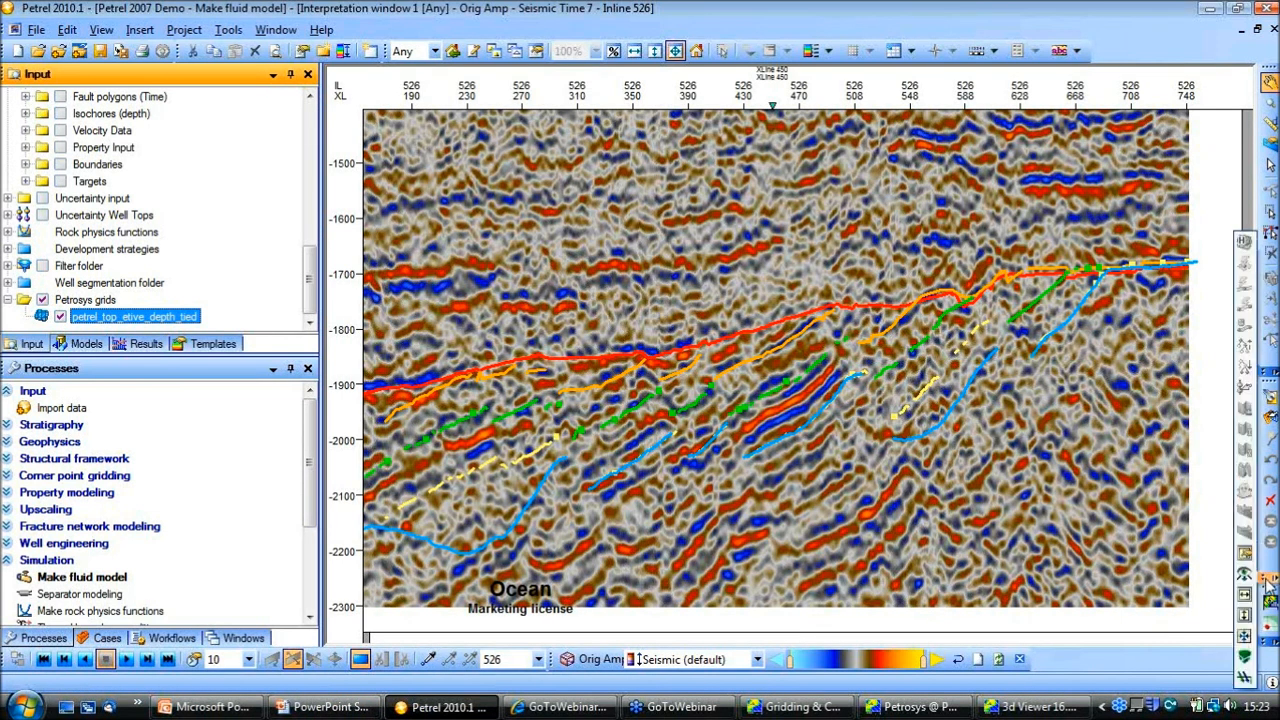
{"action": "left_click", "coordinate": [1245, 678]}
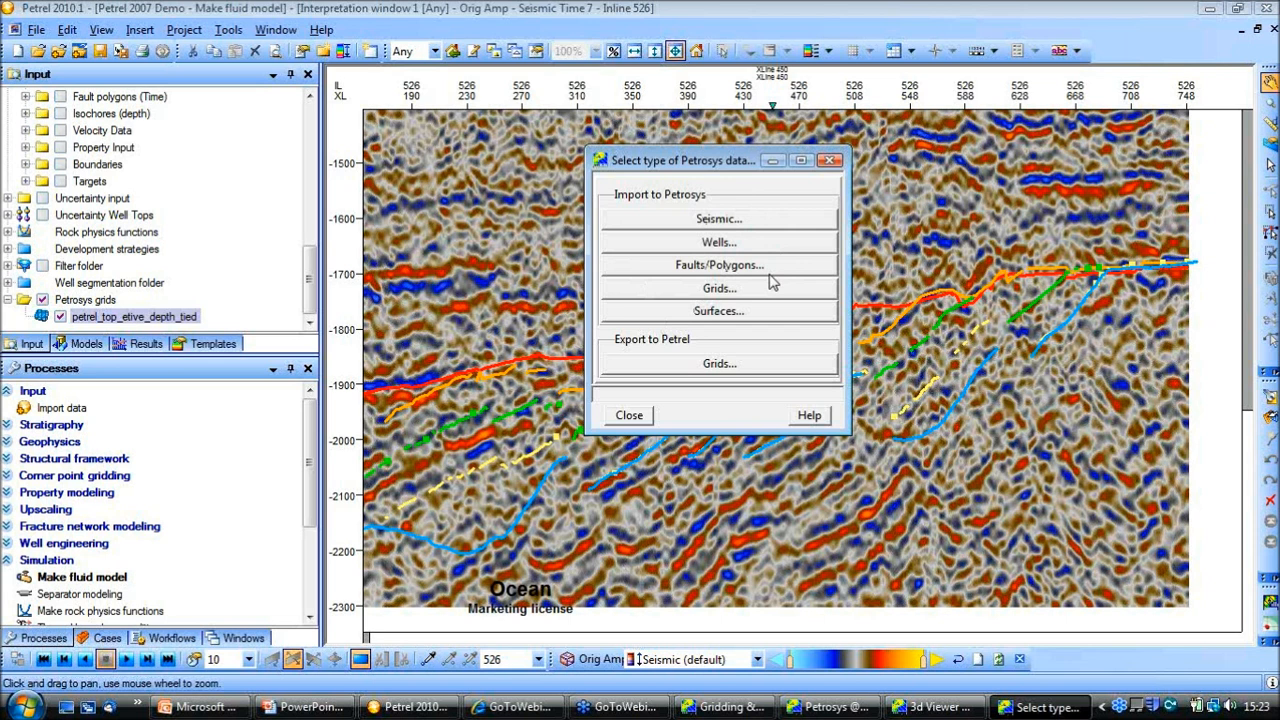
Step: Review the 3D surveys and horizons offered for seismic import from the Petrel 2007 Demo project, and close the import tool
{"action": "left_click", "coordinate": [687, 228]}
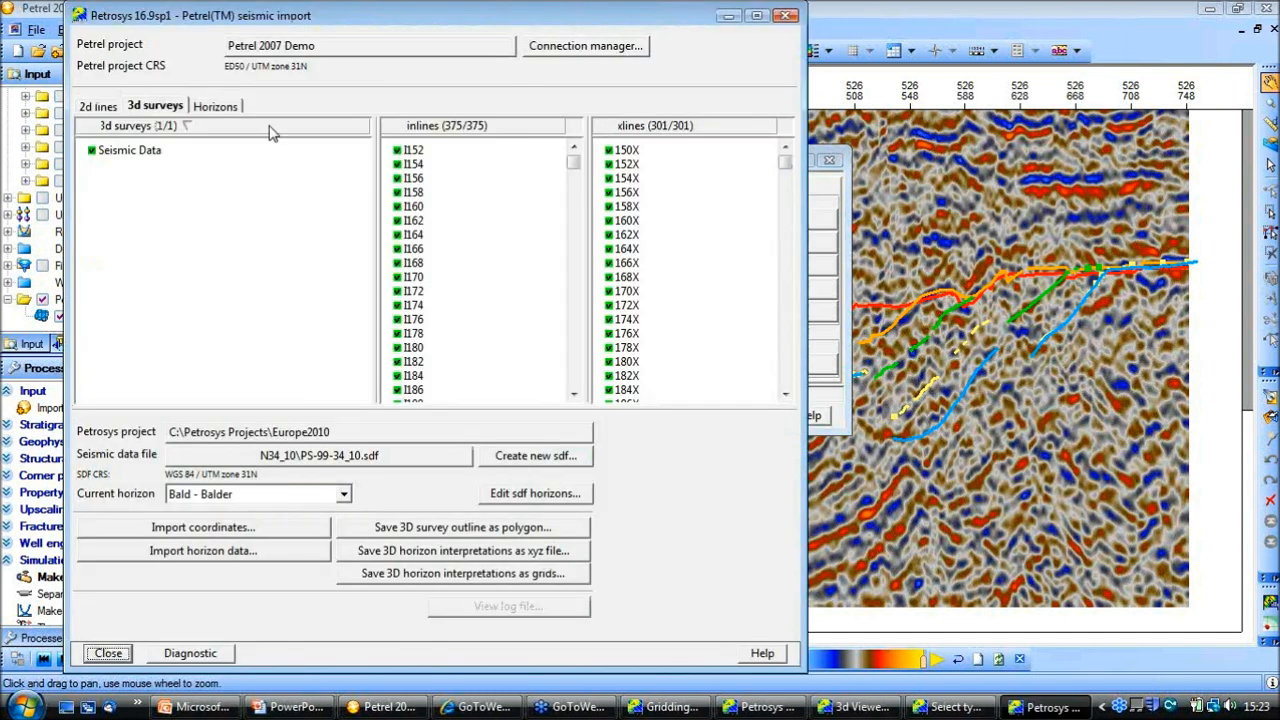
{"action": "left_click", "coordinate": [224, 108]}
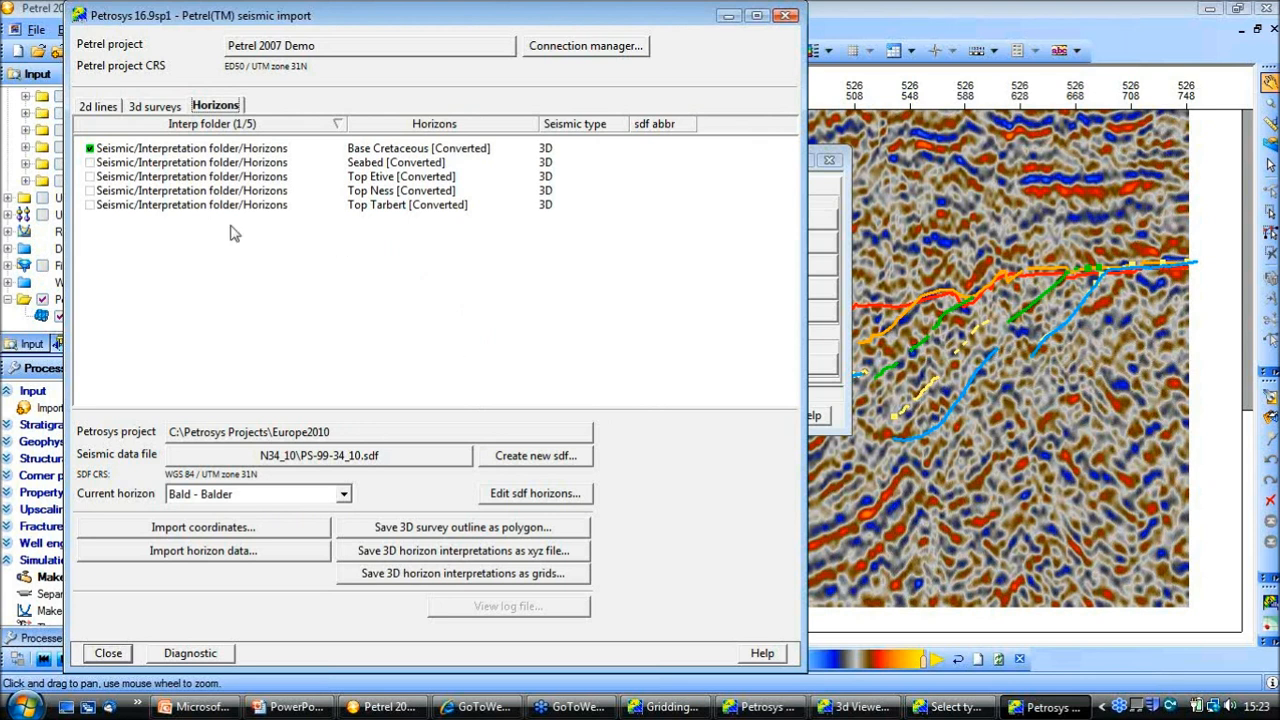
{"action": "left_click", "coordinate": [154, 107]}
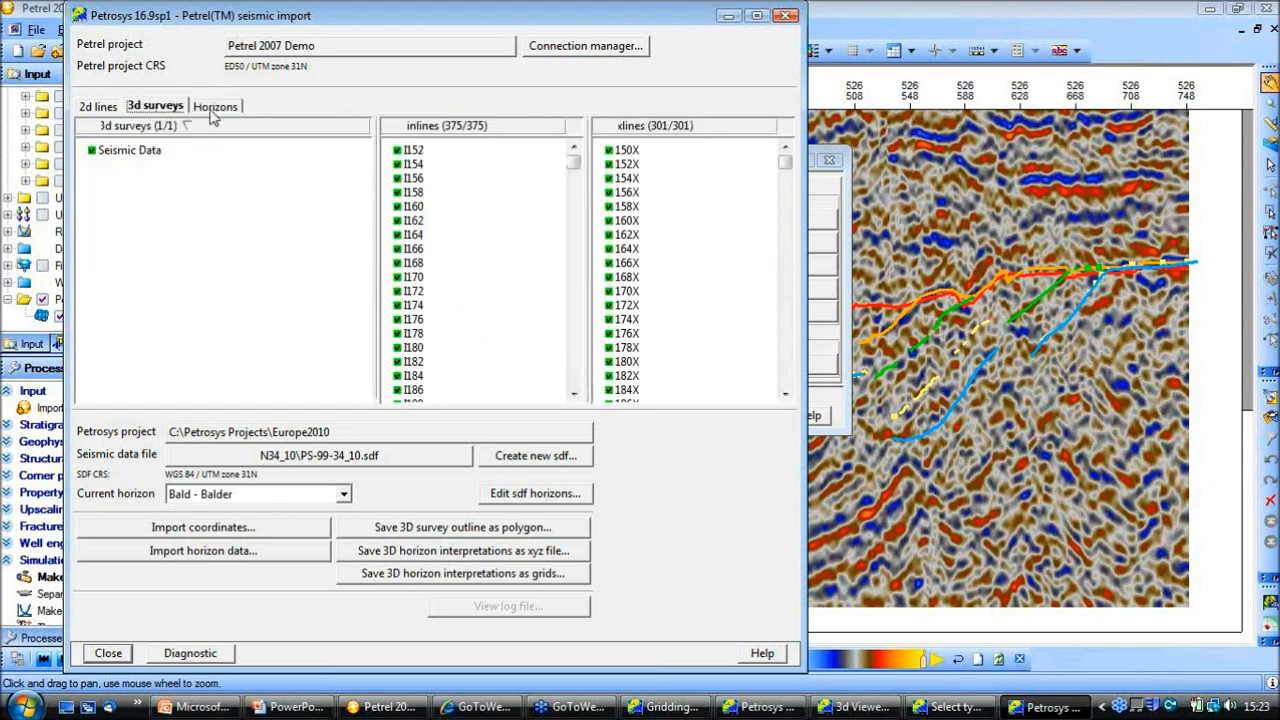
{"action": "left_click", "coordinate": [214, 107]}
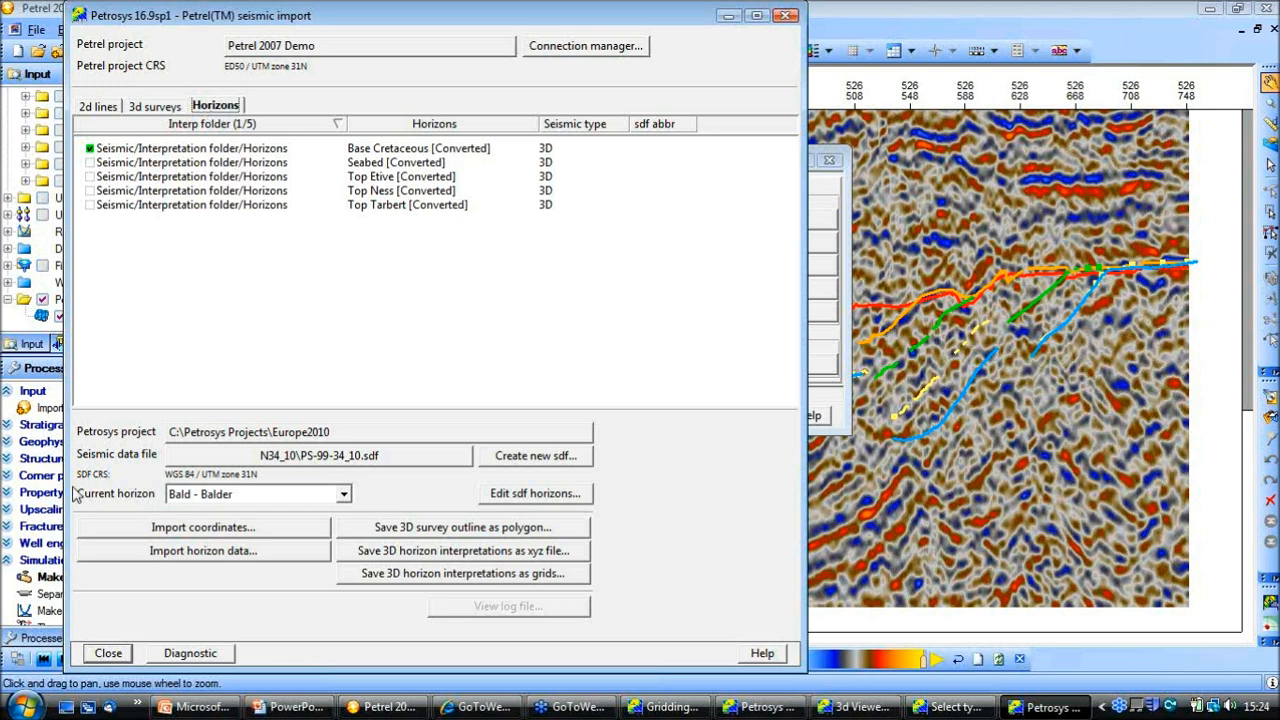
{"action": "left_click", "coordinate": [108, 653]}
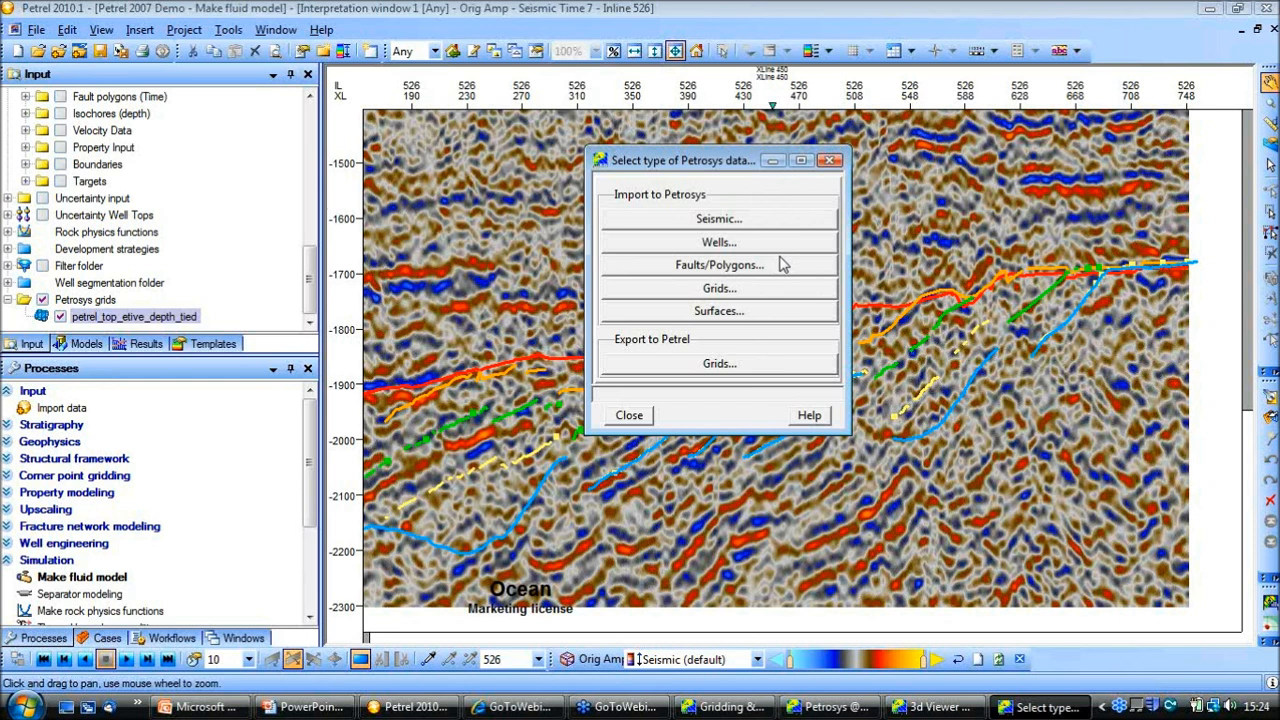
{"action": "left_click", "coordinate": [630, 416]}
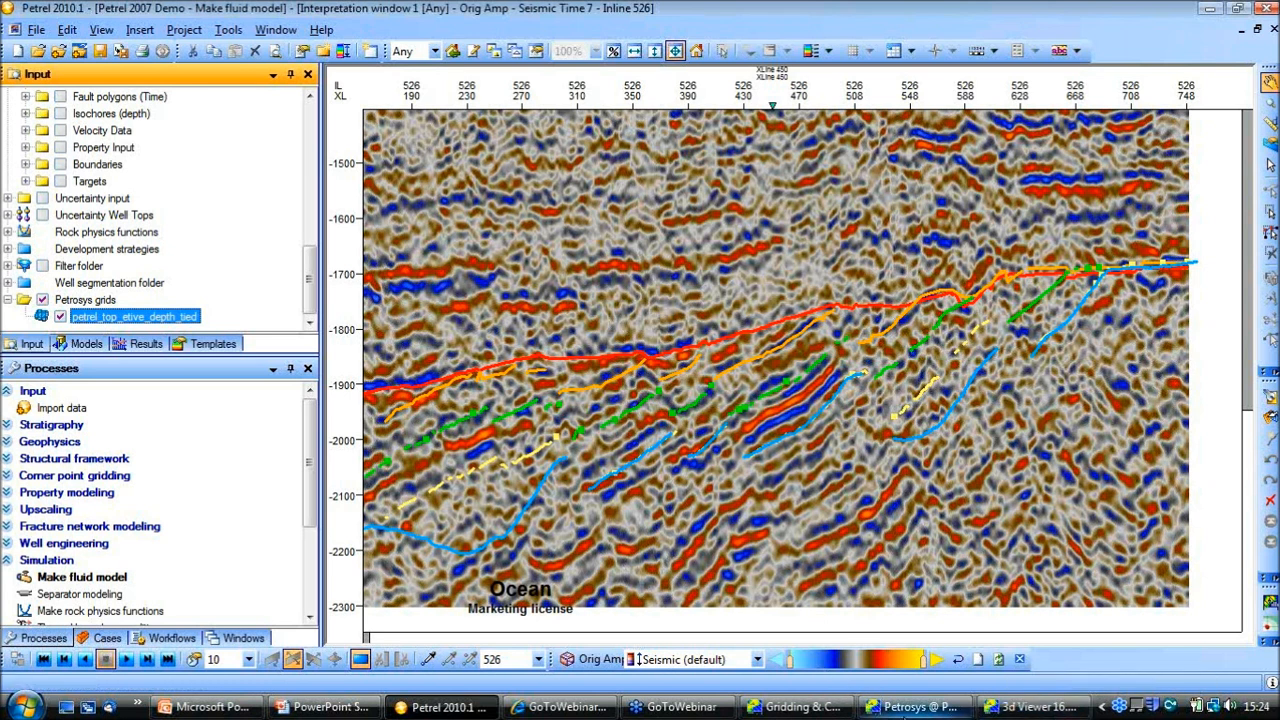
Step: Switch to the Petrosys map, examine the color fill settings for a 3D seismic surface using Petrel's Top Etive horizon, and close them
{"action": "left_click", "coordinate": [908, 707]}
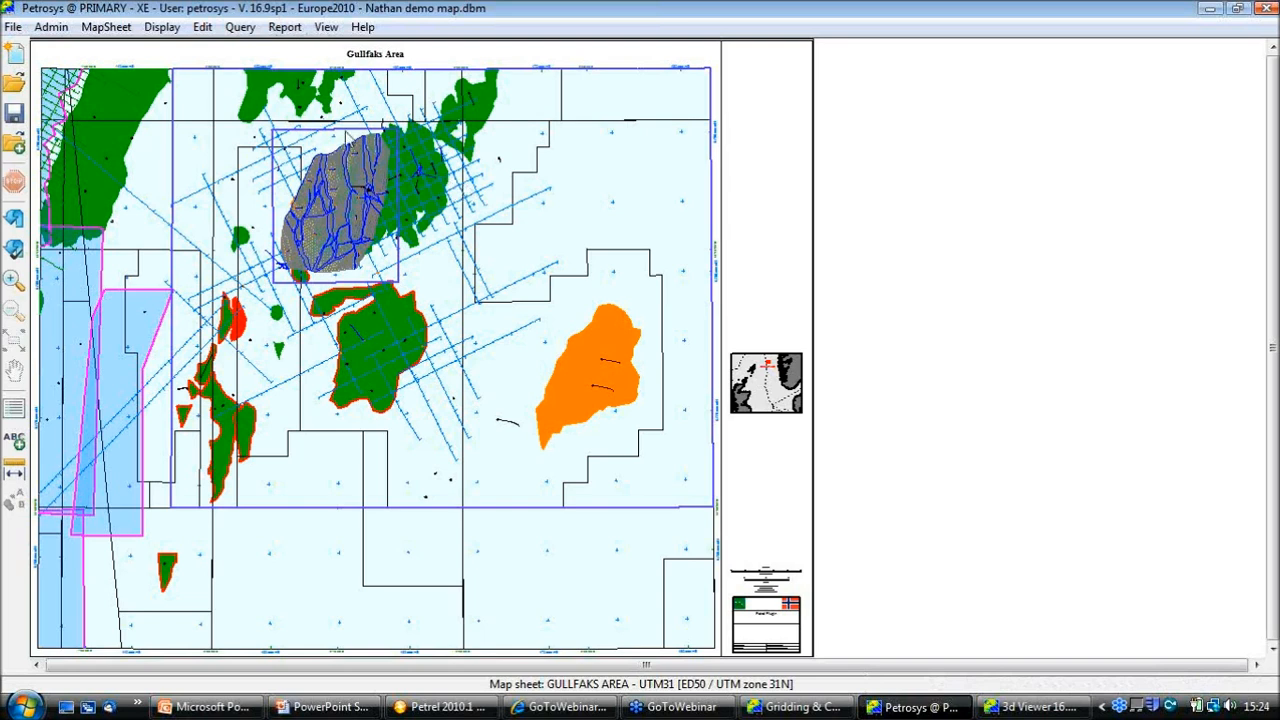
{"action": "left_click", "coordinate": [162, 27]}
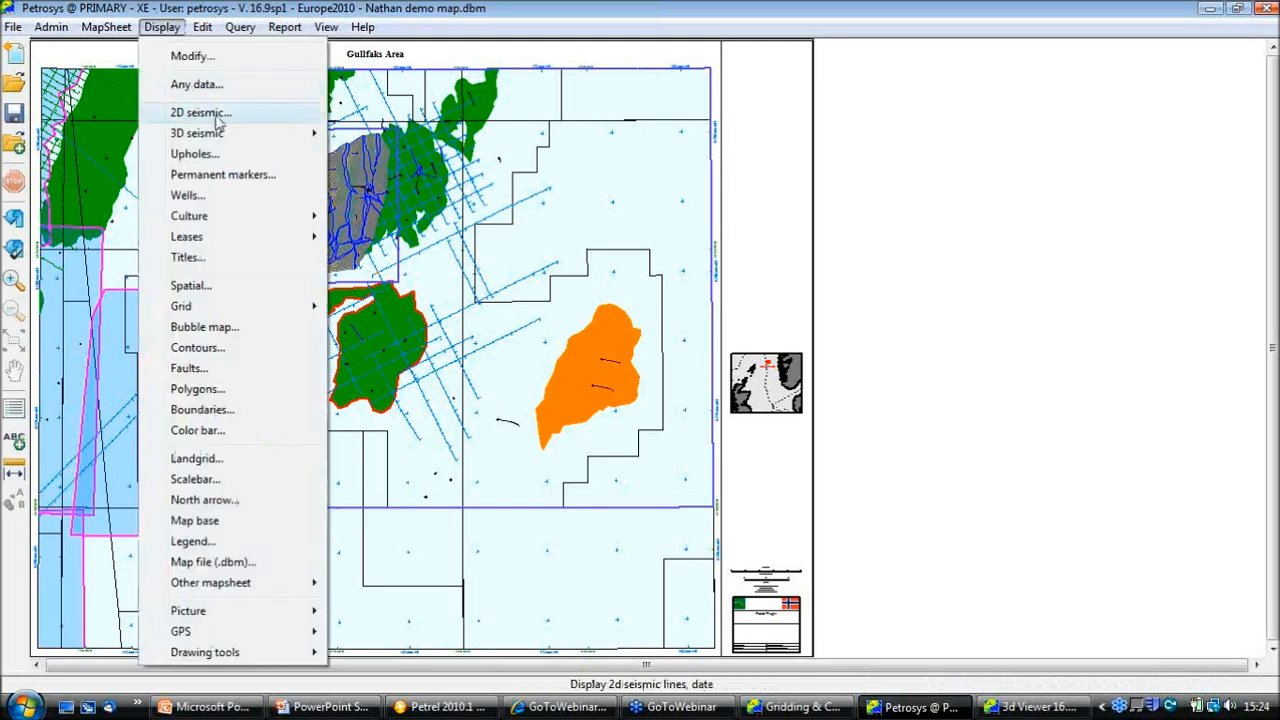
{"action": "mouse_move", "coordinate": [231, 134]}
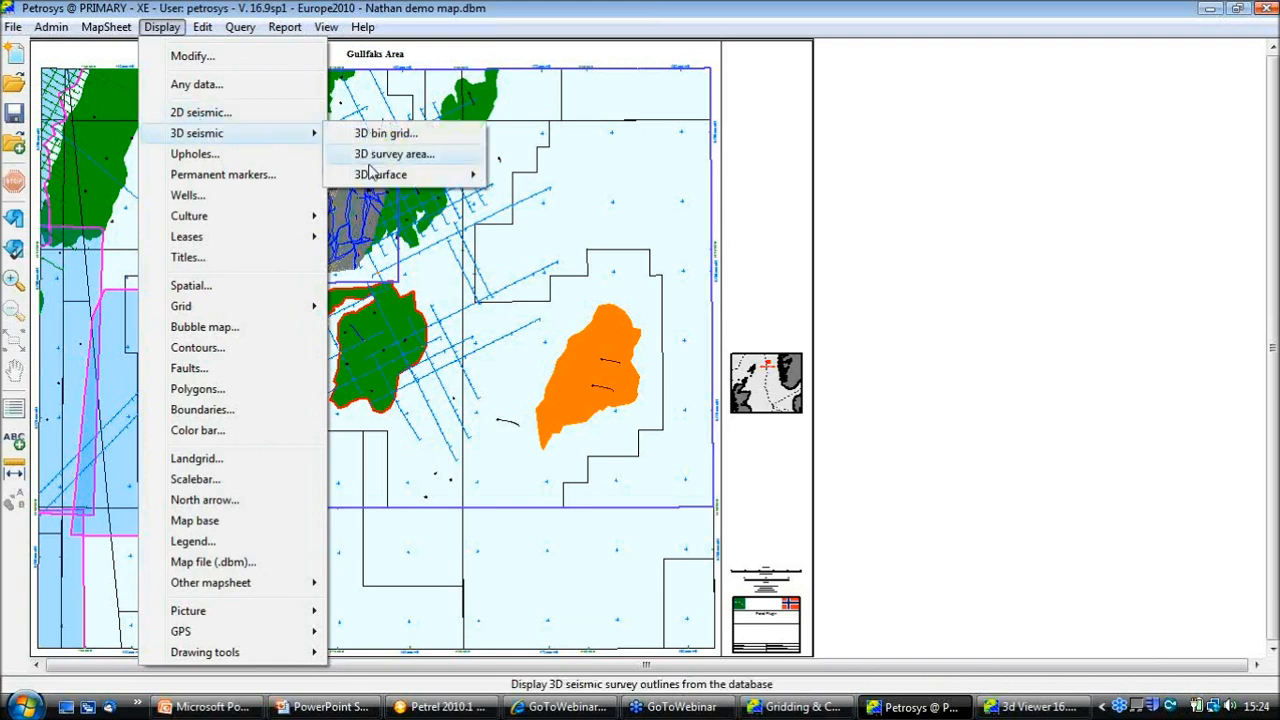
{"action": "mouse_move", "coordinate": [380, 175]}
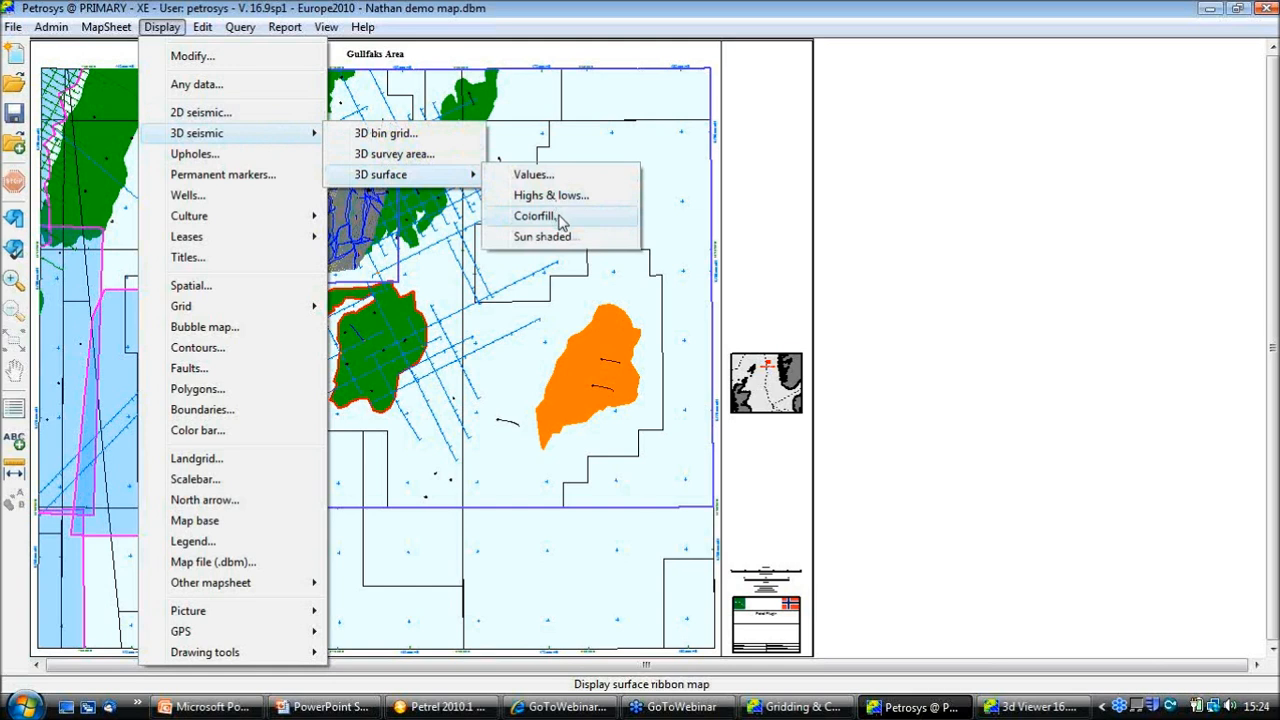
{"action": "left_click", "coordinate": [556, 218]}
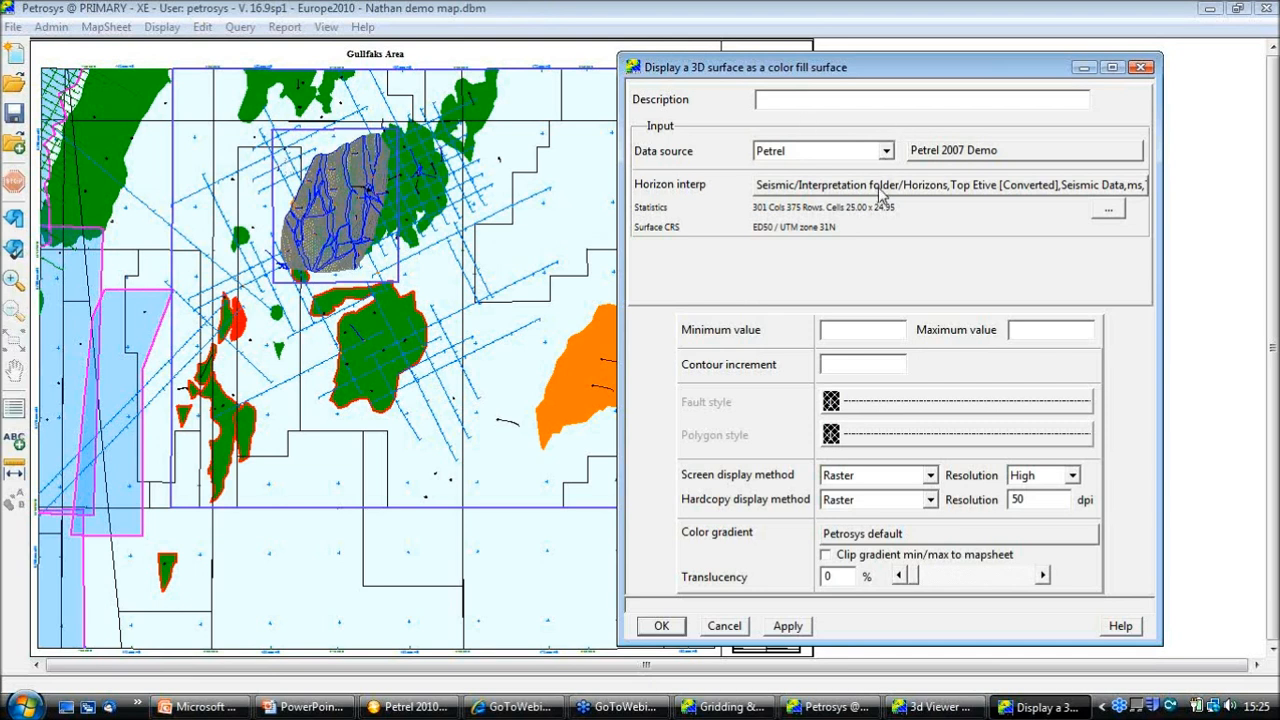
{"action": "left_click", "coordinate": [662, 627]}
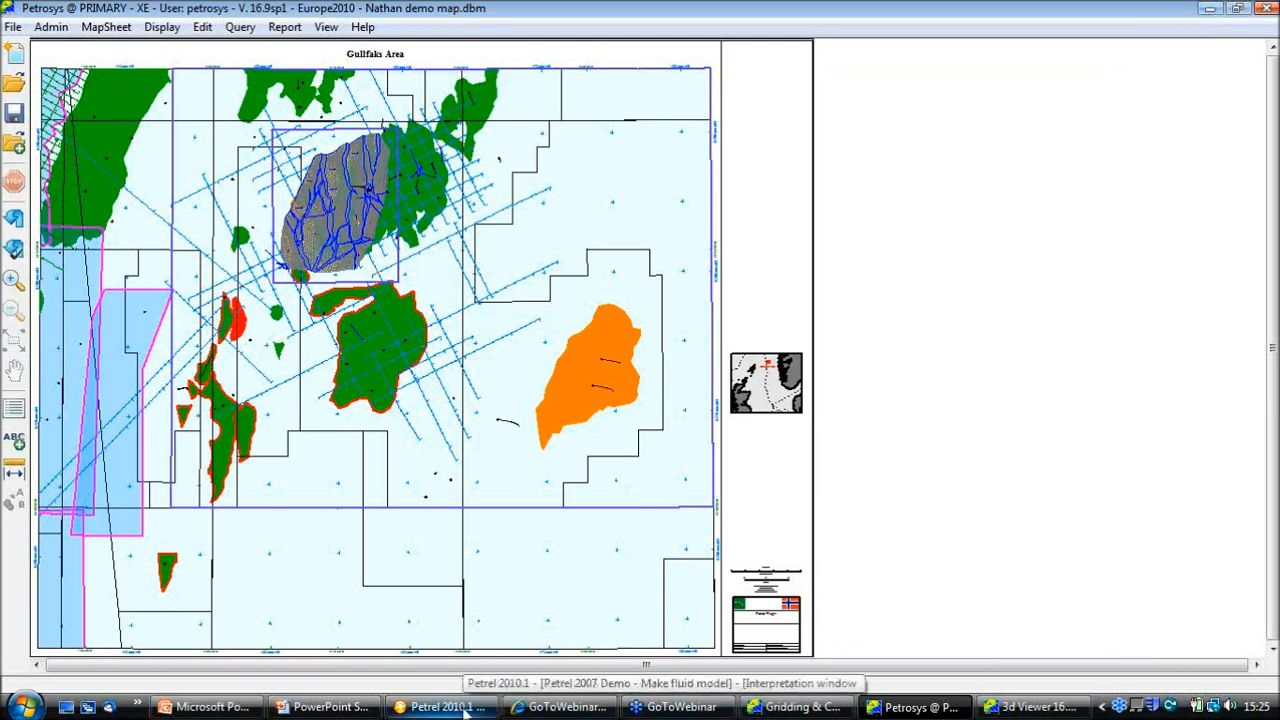
{"action": "left_click", "coordinate": [378, 710]}
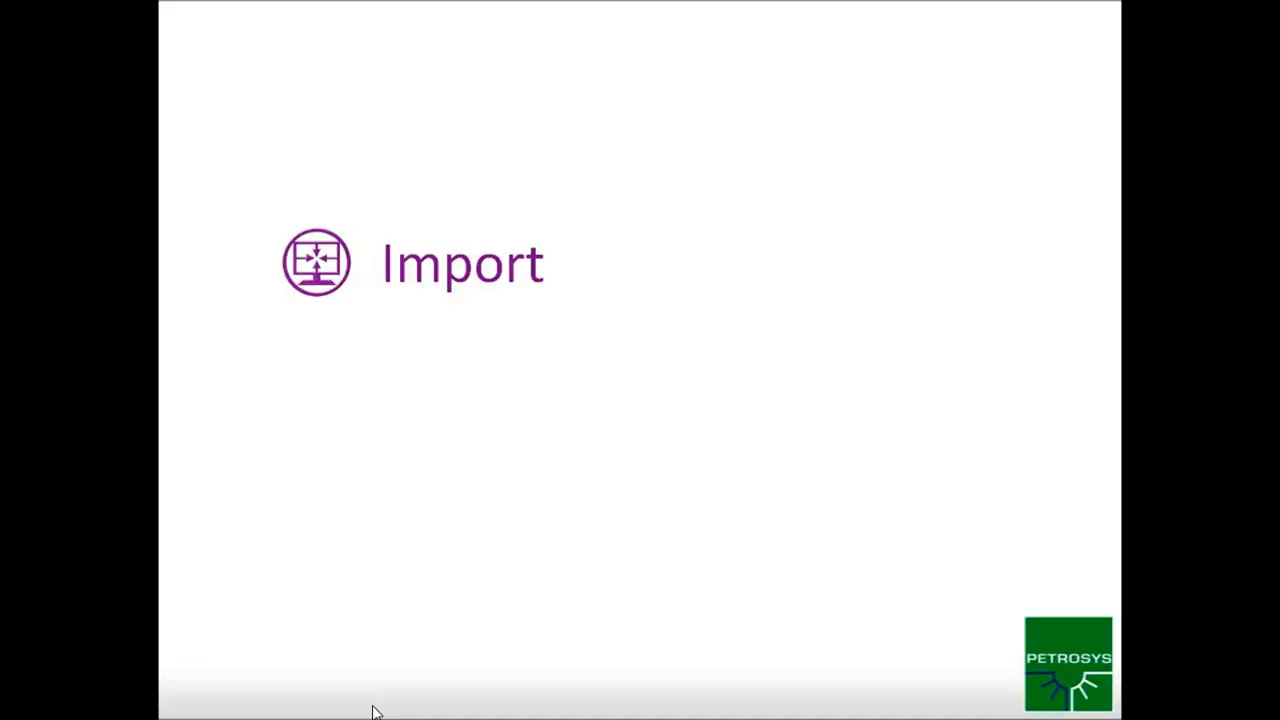
{"action": "left_click", "coordinate": [376, 712]}
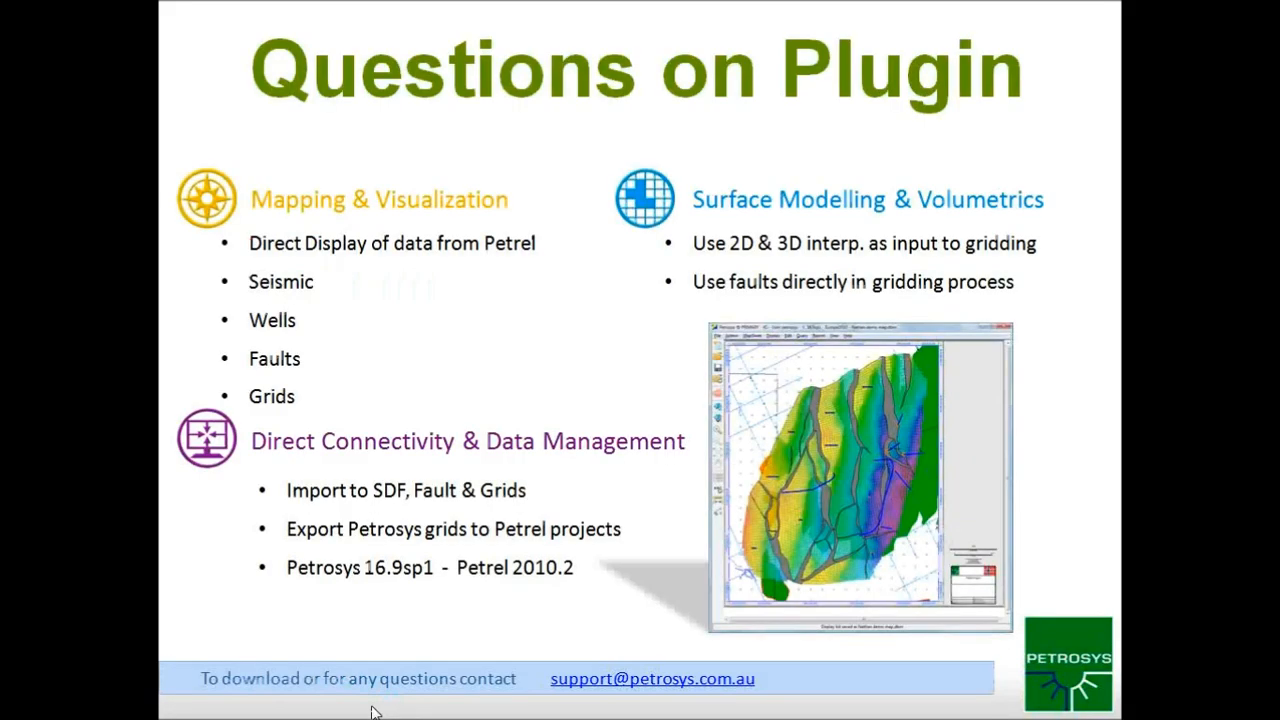